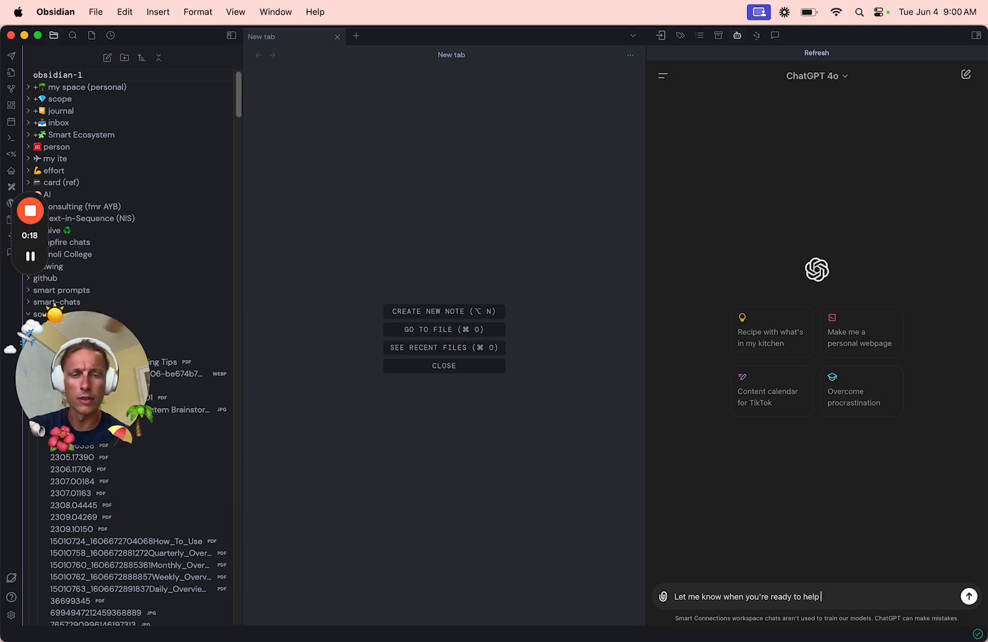
Step: Complete and send the chat message "Let me know when you're ready to help me summarize PDFs"
type("me summariz")
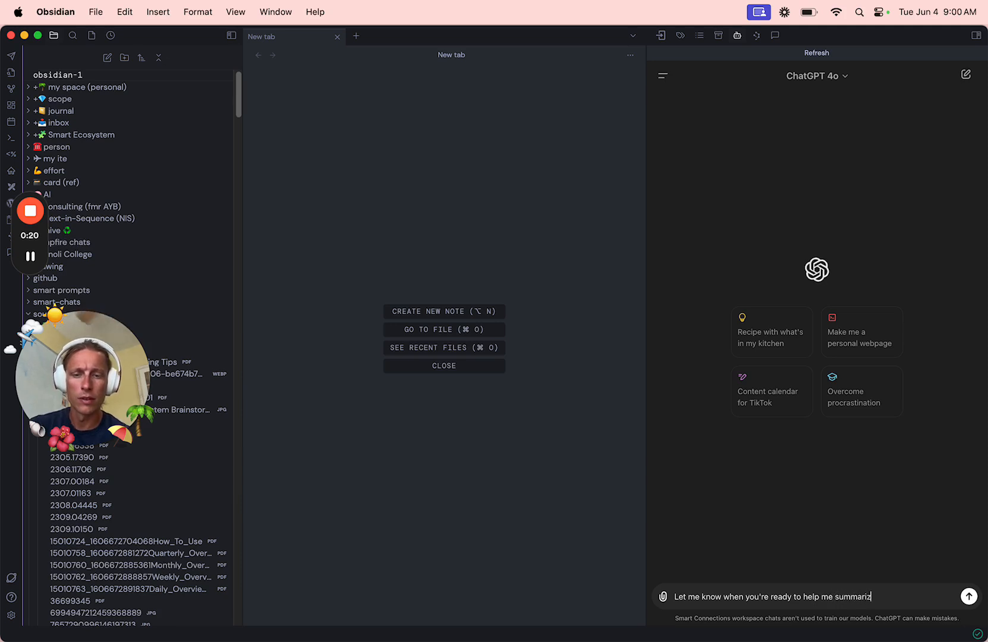
type("e PDFs")
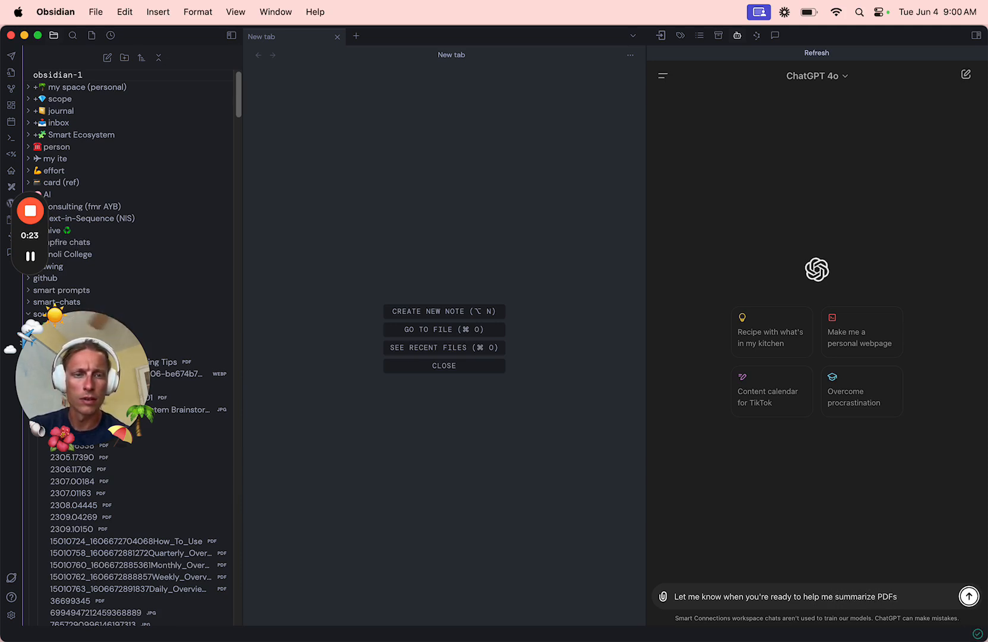
key("Return")
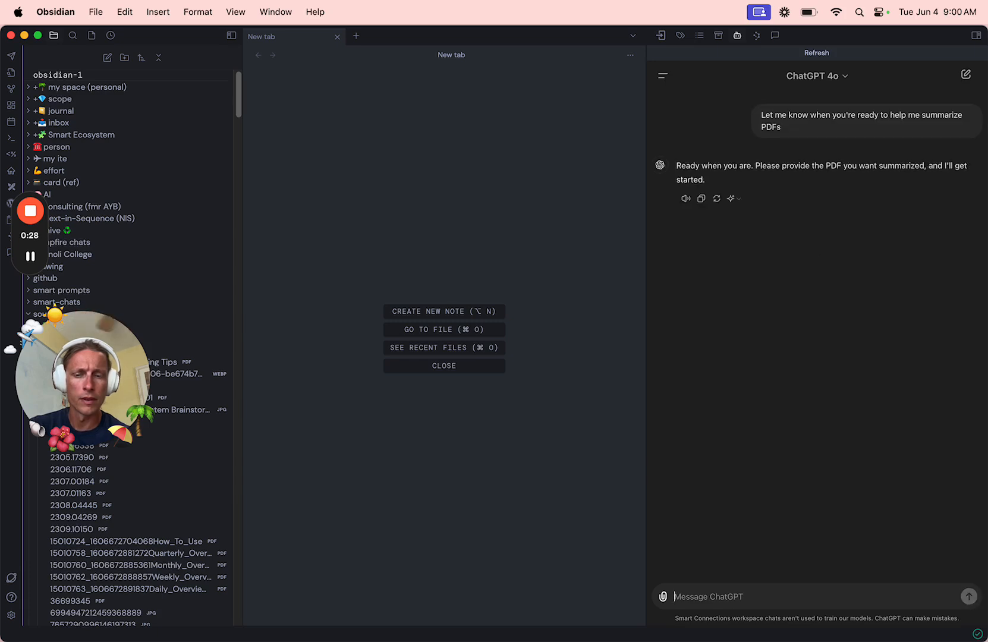
Step: Mention the "Smart Connect — Obsidian" GPT in the chat, finding it with the search "smart co"
type("@")
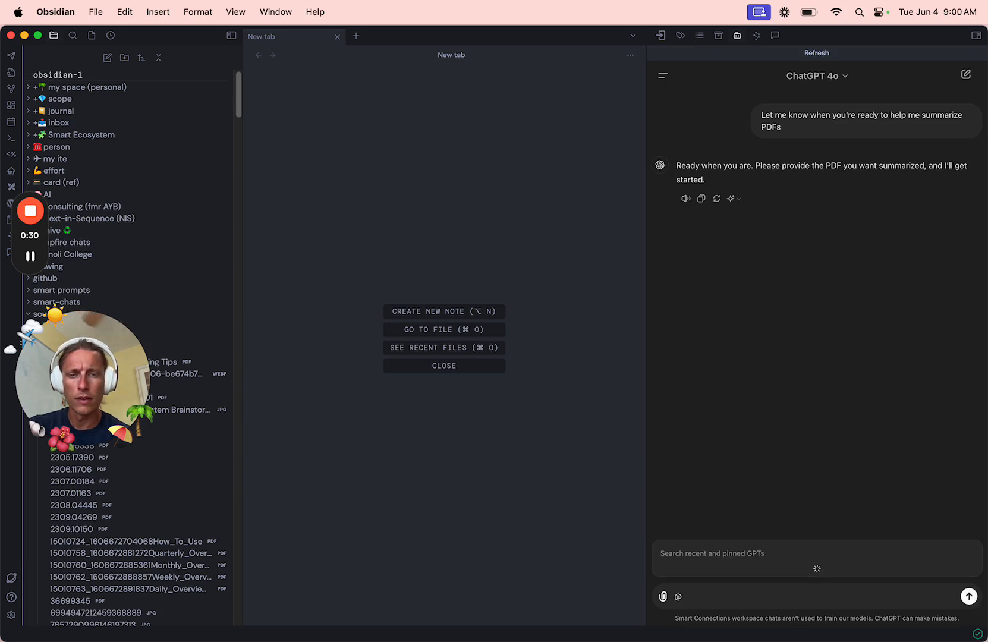
type("smart co")
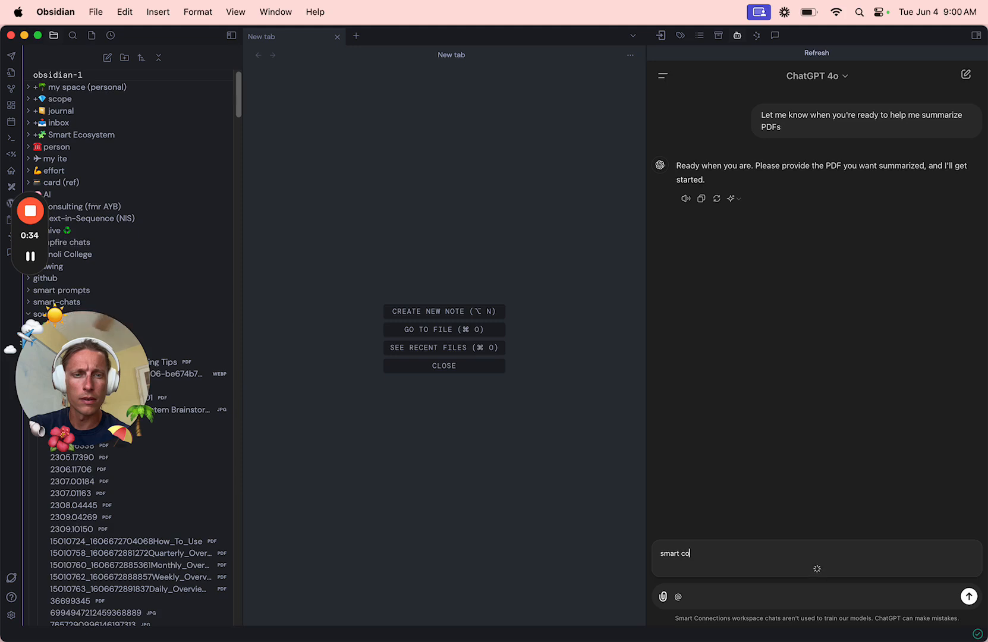
key("Down")
key("Down")
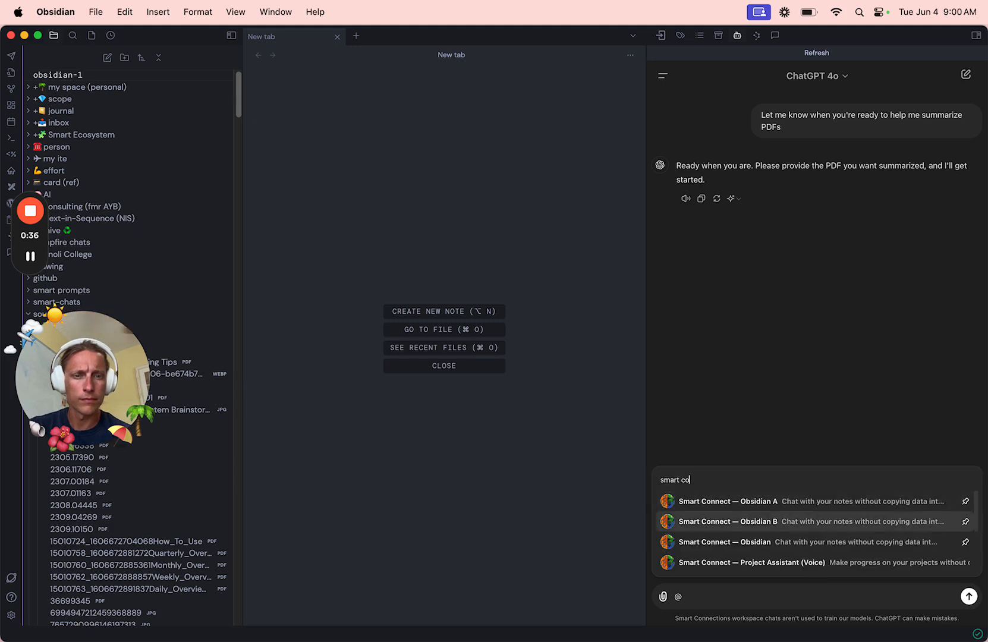
key("Return")
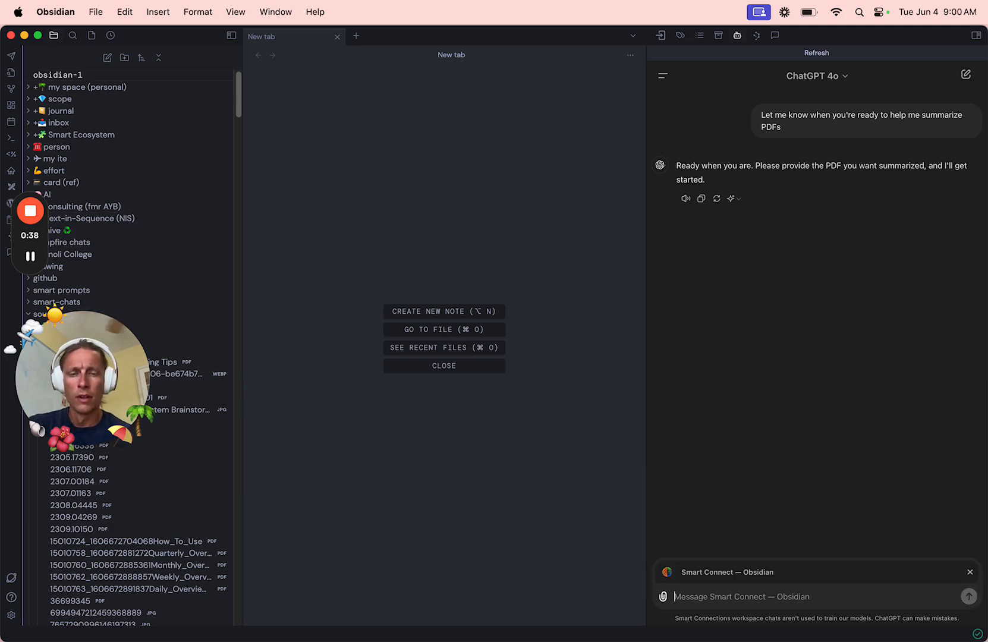
Step: Send the request "List the PDFs in my source/attachment folder" and regenerate the response
type("List the ")
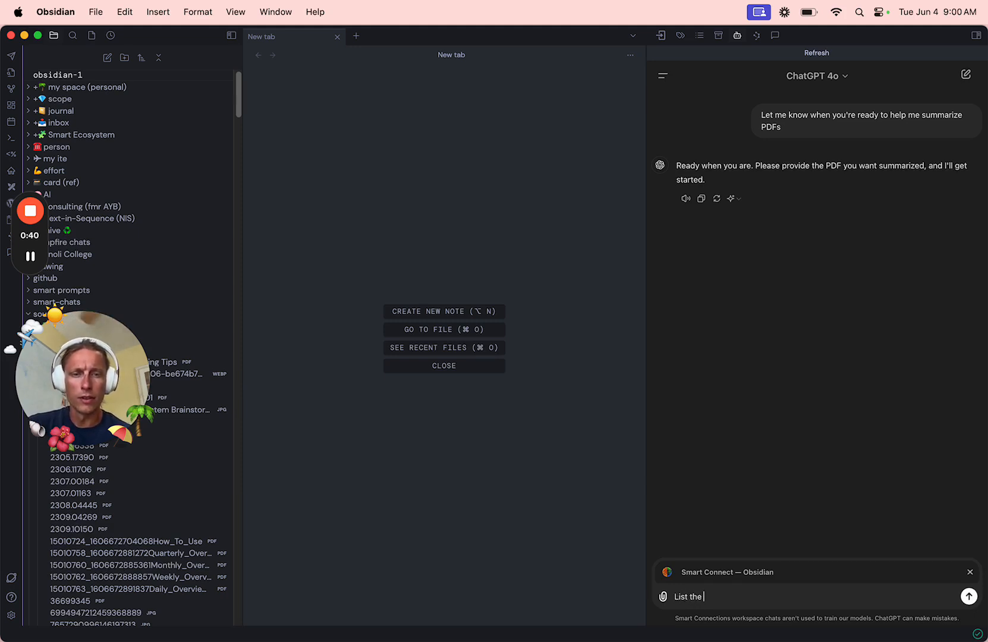
type("PDFs in ")
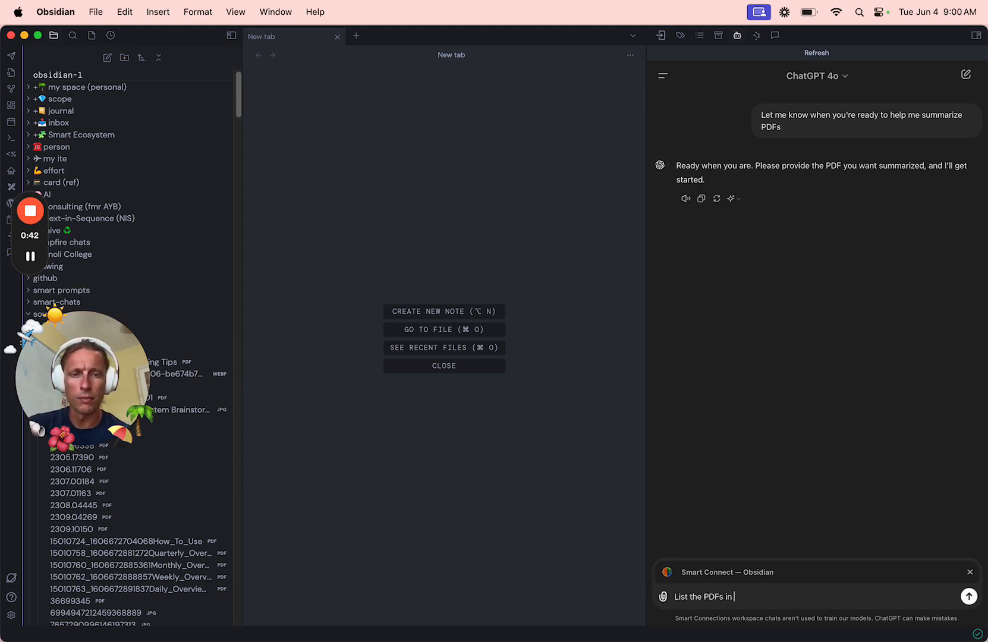
type("my source/attachment folder")
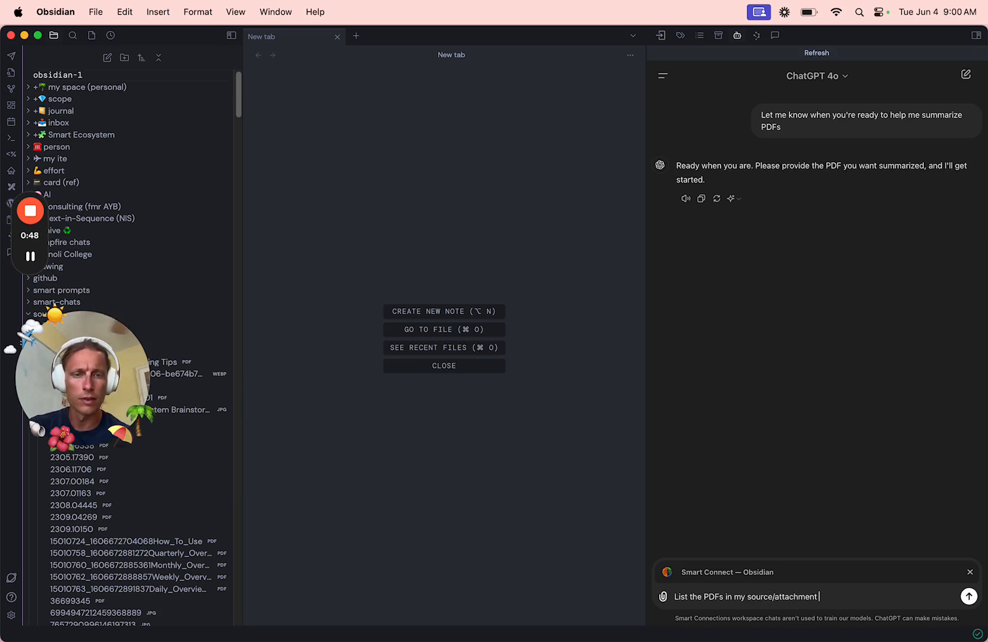
key("shift+Return")
key("BackSpace")
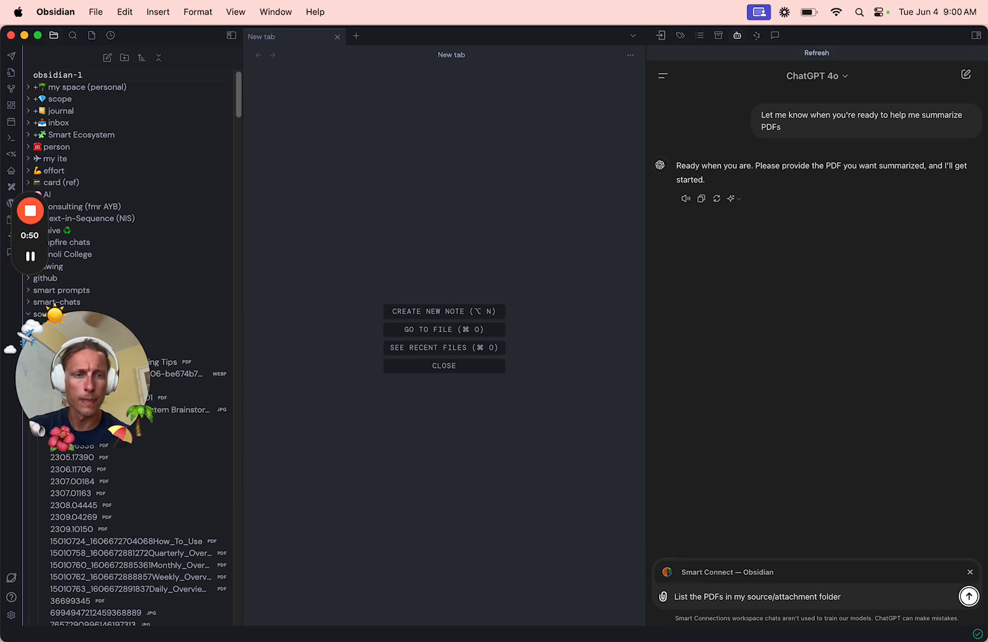
key("Return")
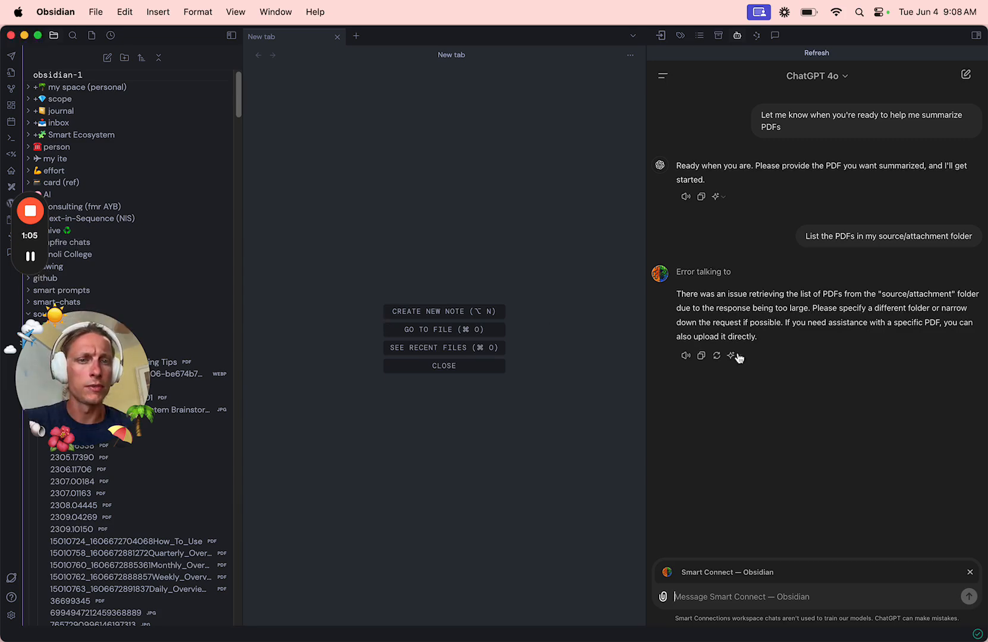
left_click(738, 357)
left_click(772, 398)
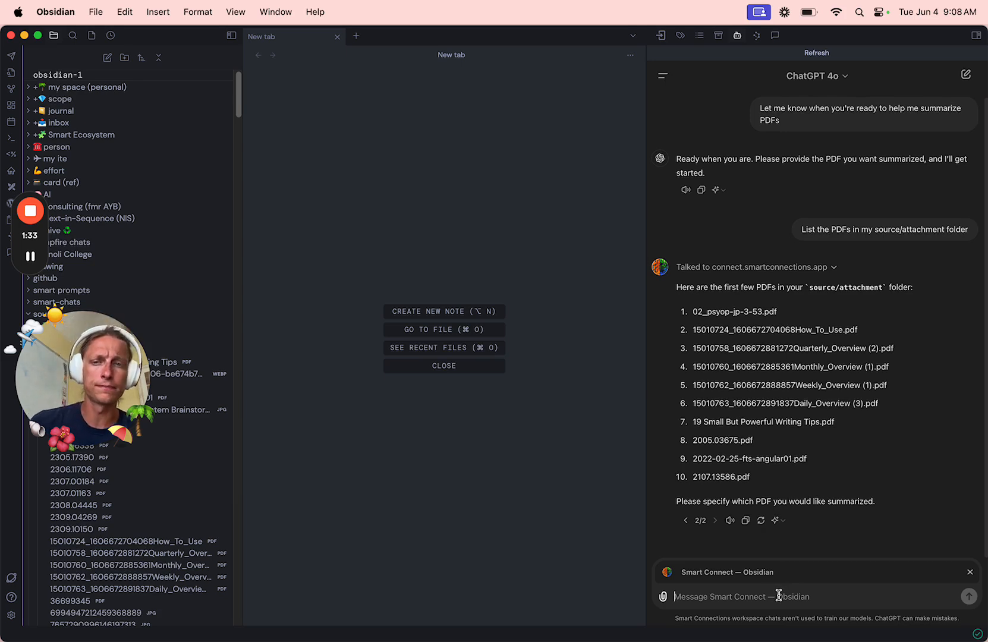
Step: Start a prompt reading "Summarize each PDF in a new markdown file adjacent to the PDF (same folder)"
type("Summarize each PDF")
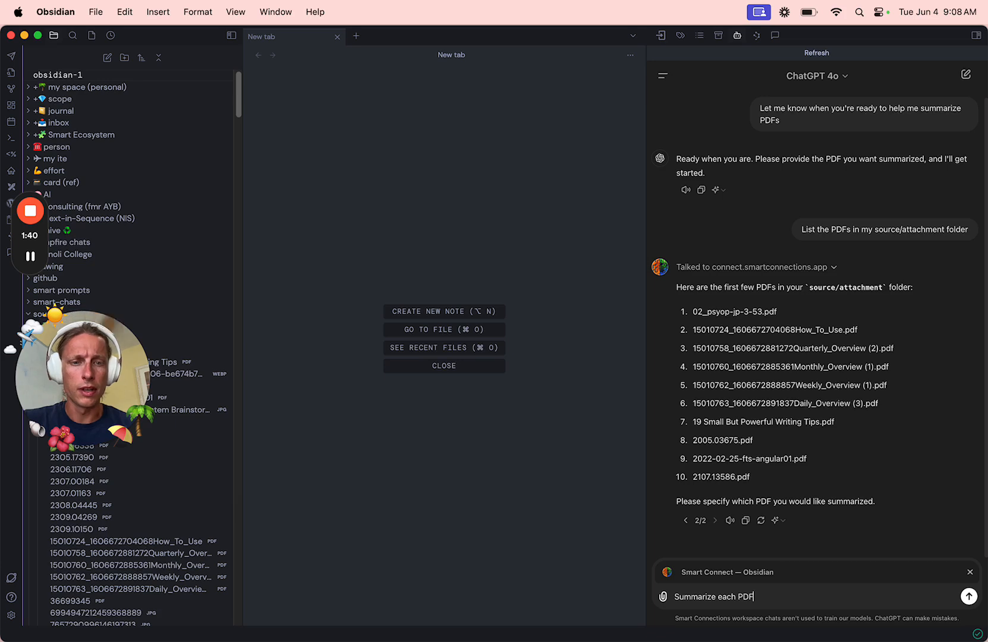
type(" in a ")
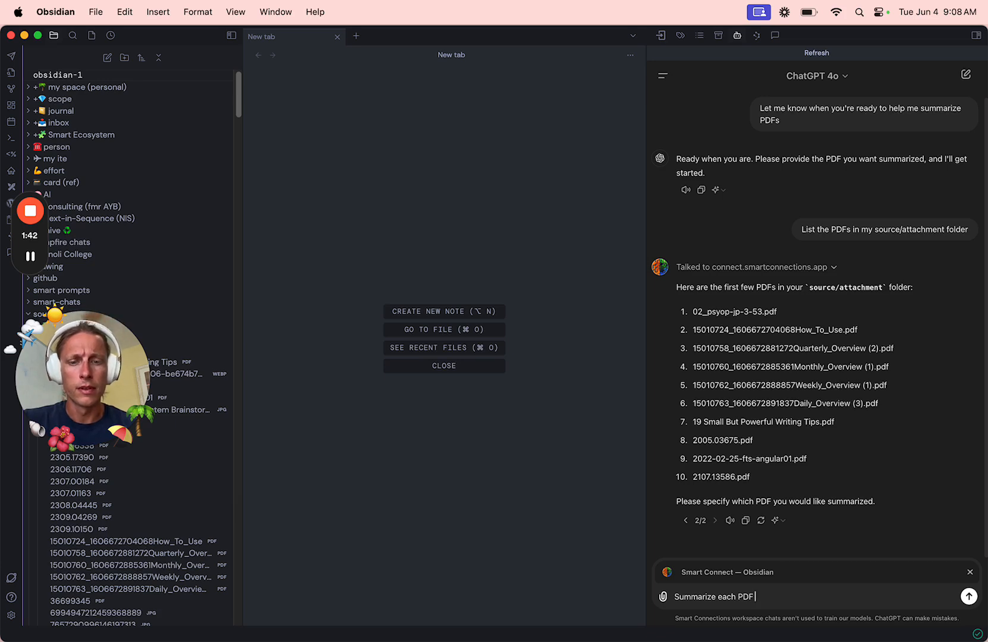
type("new")
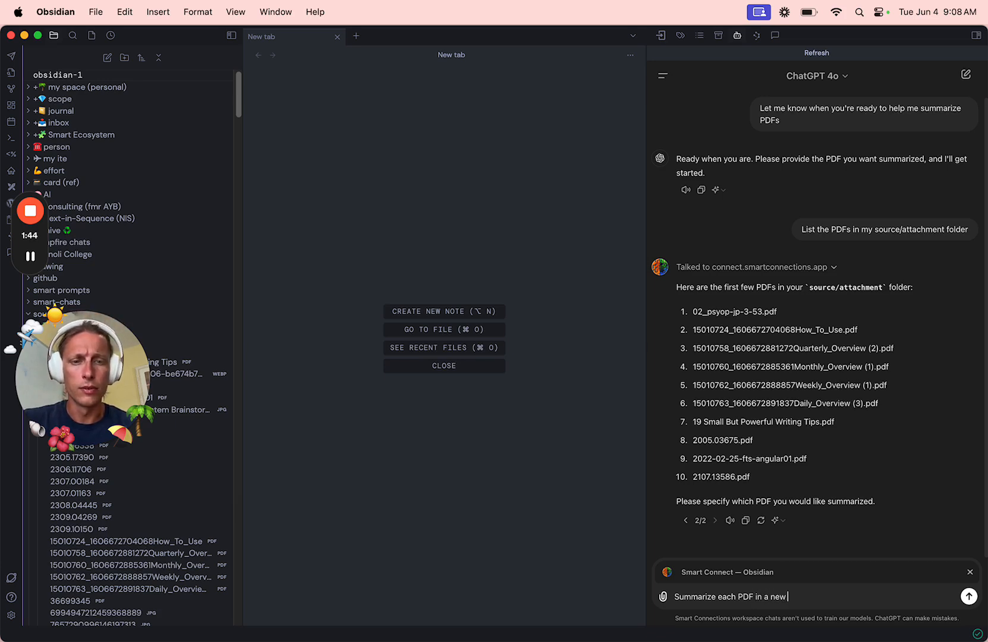
type(" markdown file adjacent to the PDF (same flde")
key("BackSpace")
key("BackSpace")
key("BackSpace")
type("older)")
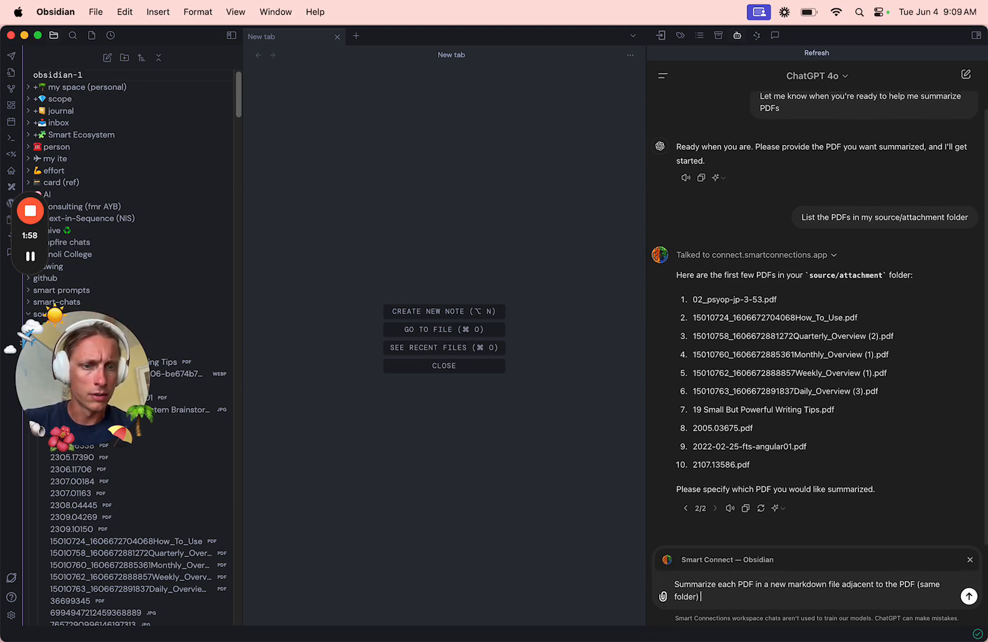
Step: Extend the unsent prompt with "with the same name (replacing `.pdf` with `.md`)"
type(" with the n")
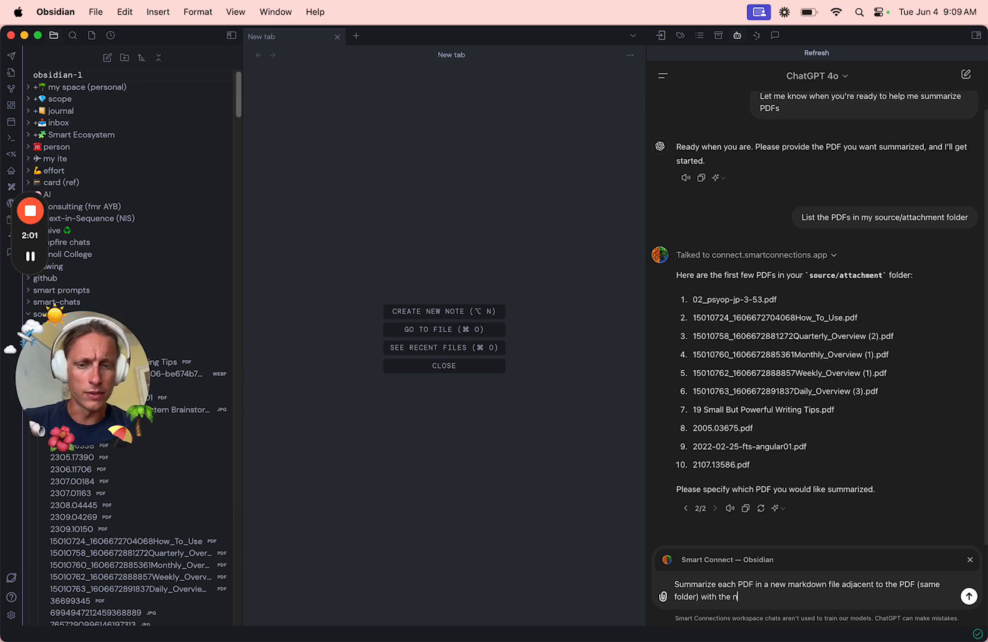
key("BackSpace")
type("same na")
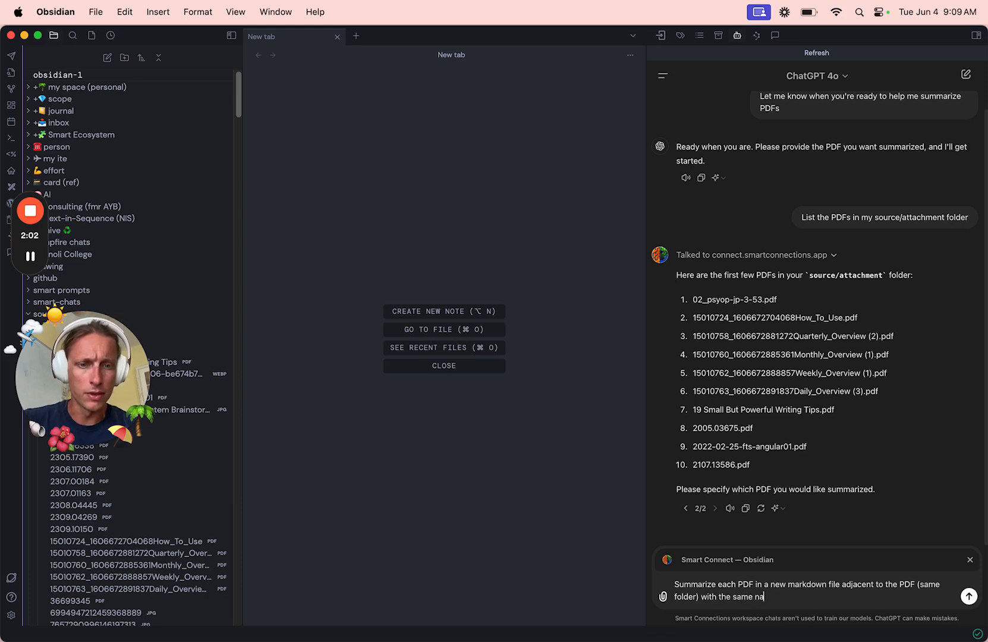
type("me (replacing ")
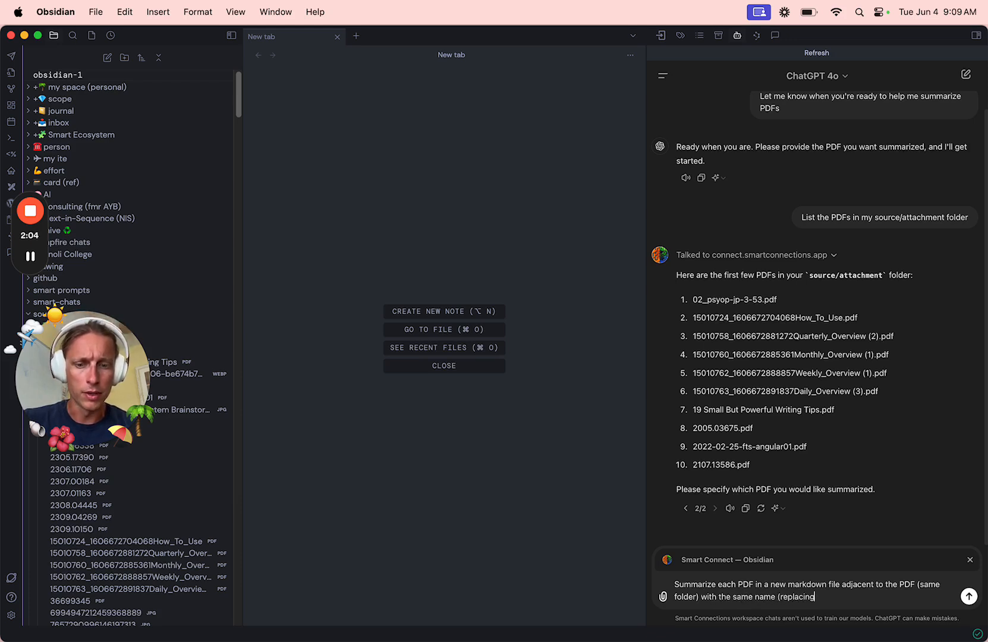
type("`")
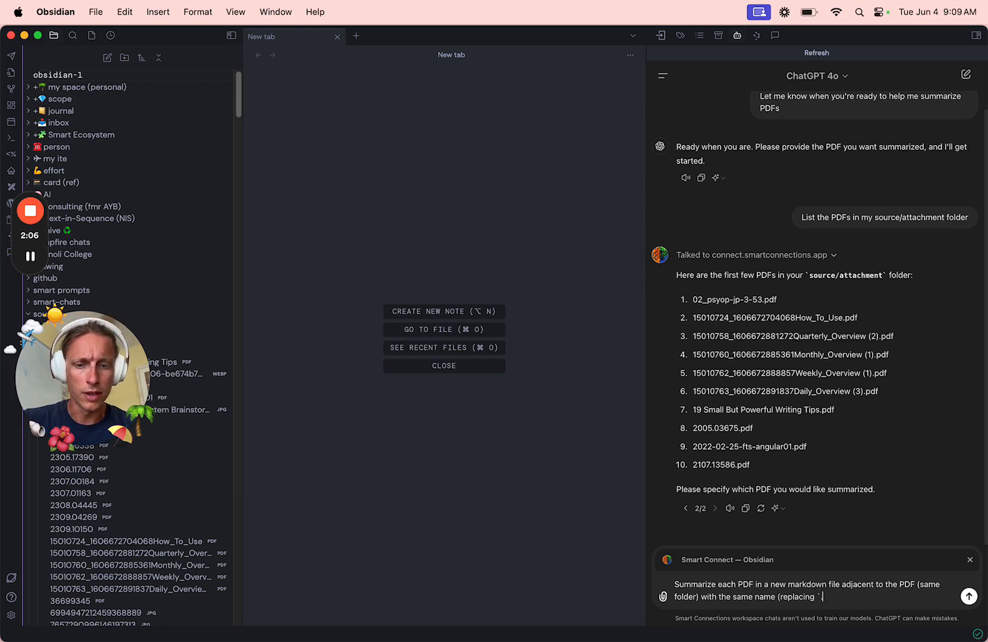
type(".pdf` ")
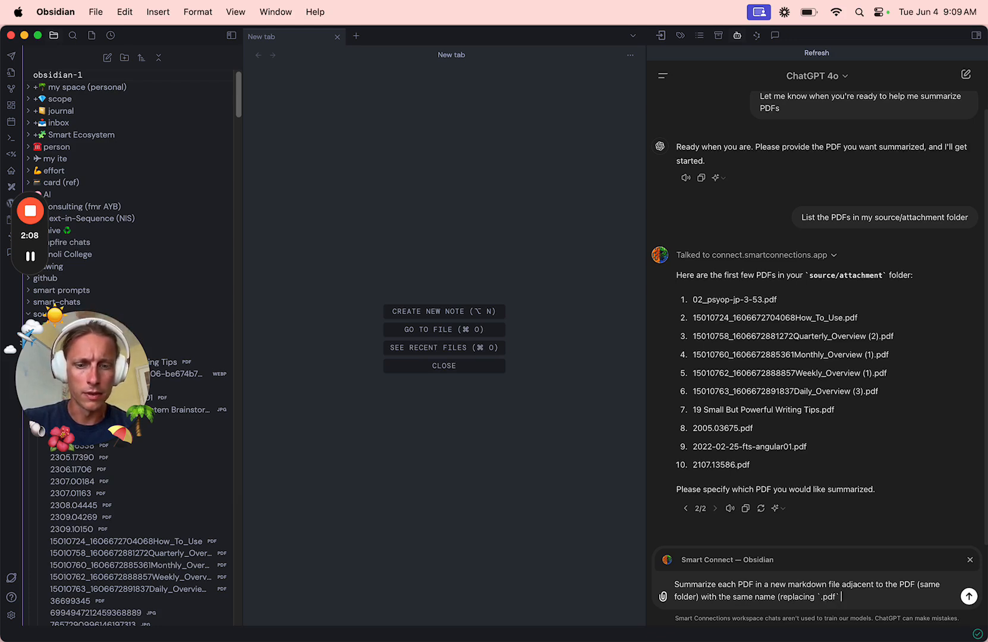
type("with `.md")
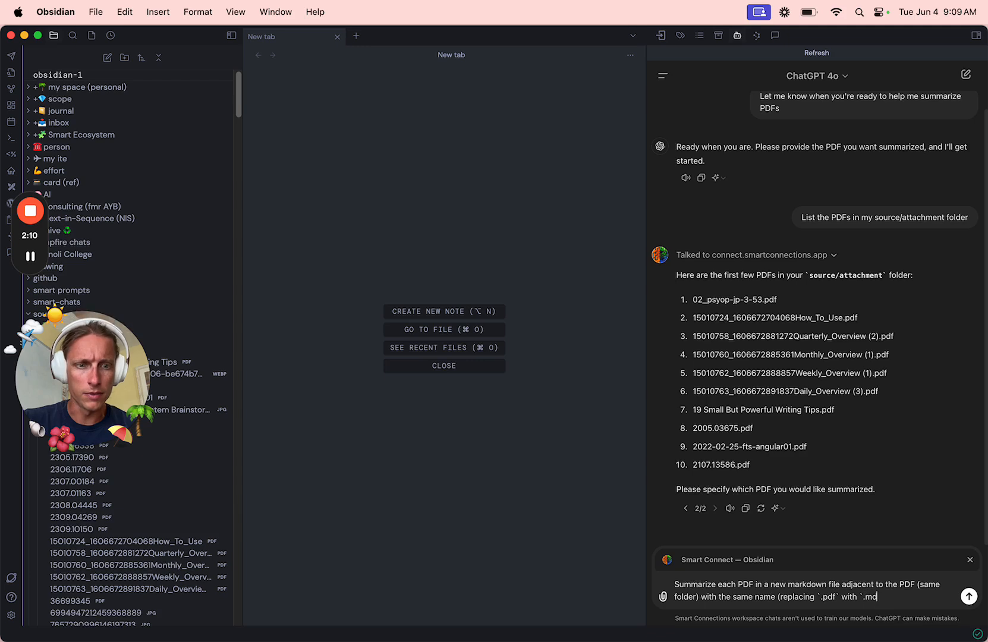
type("`)")
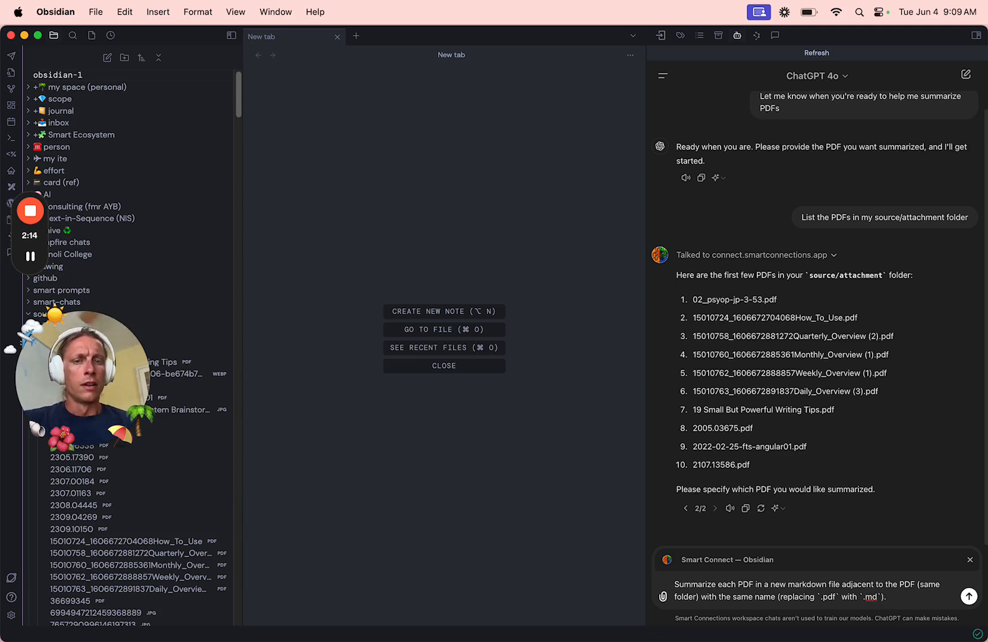
Step: Add to the prompt "Each note should begin with a wikilink (ex. [[name.pdf]]) to the relevant PDF."
type(". Ea")
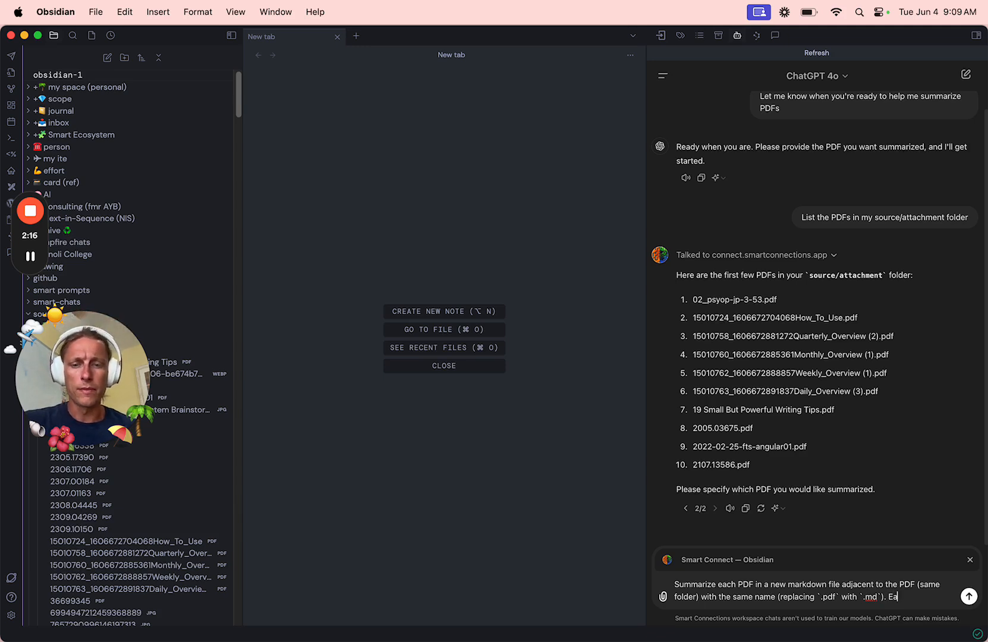
type("ch note should")
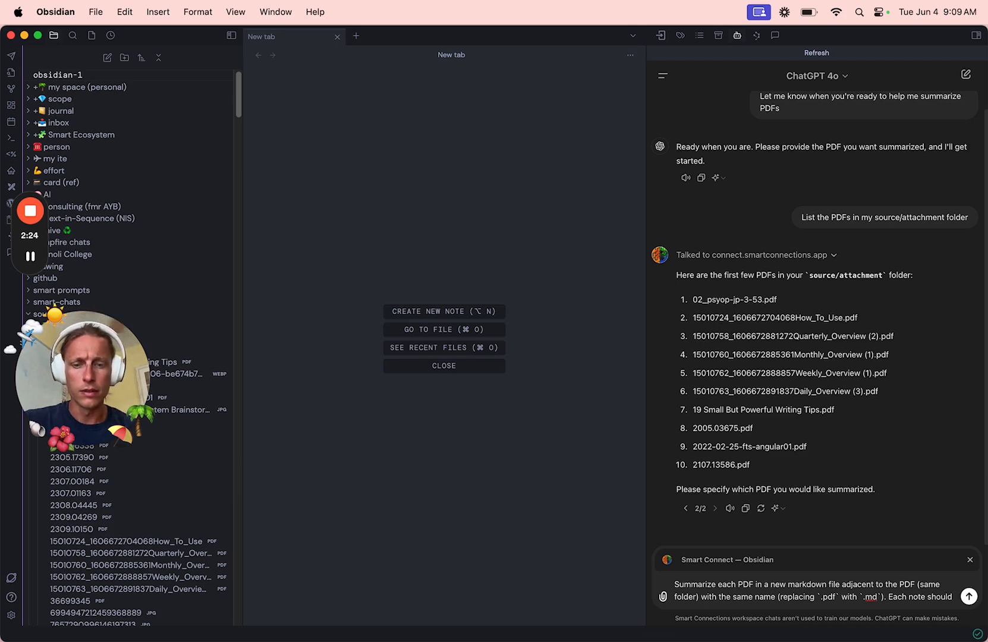
type("begin with a wikilink (ex. [[n")
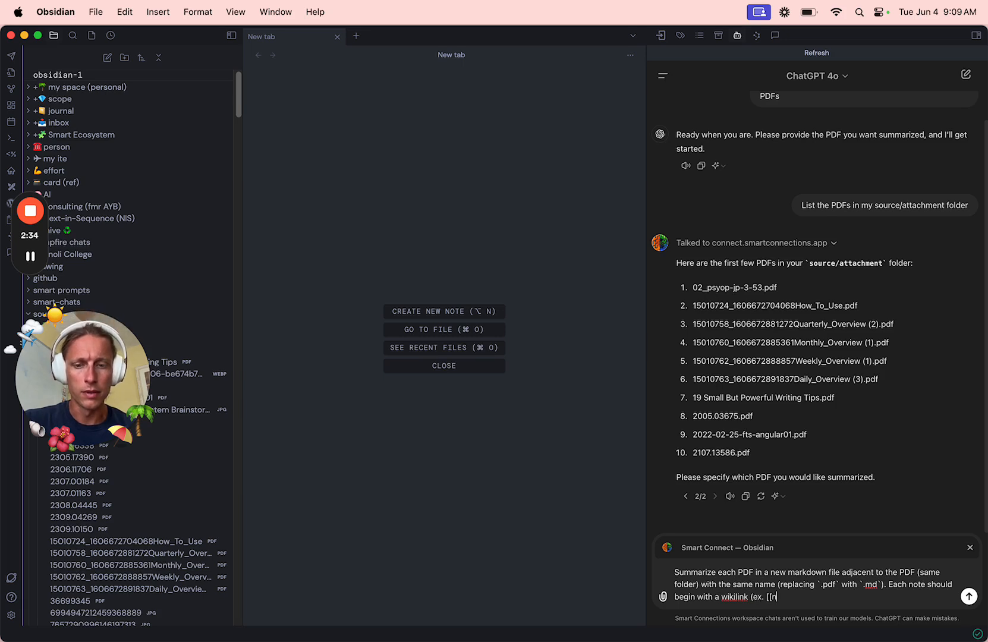
type("ame.pd")
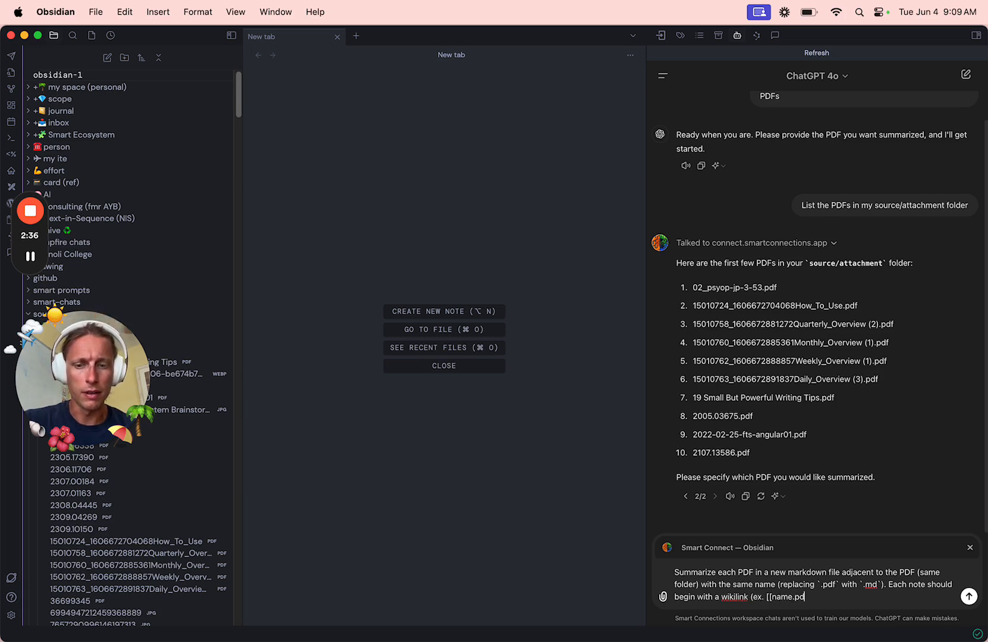
type("f]]")
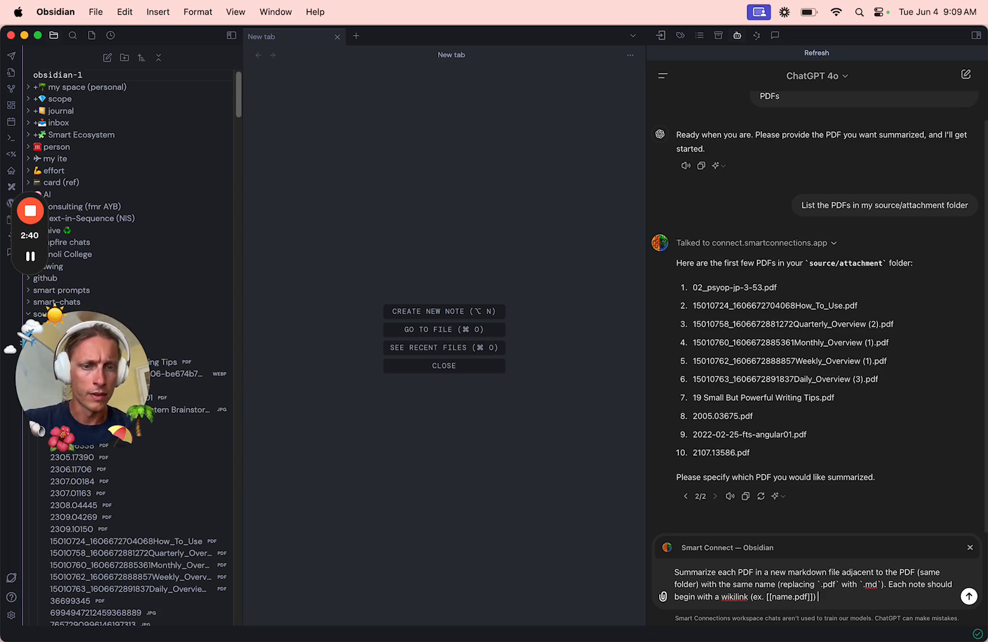
type(") to the")
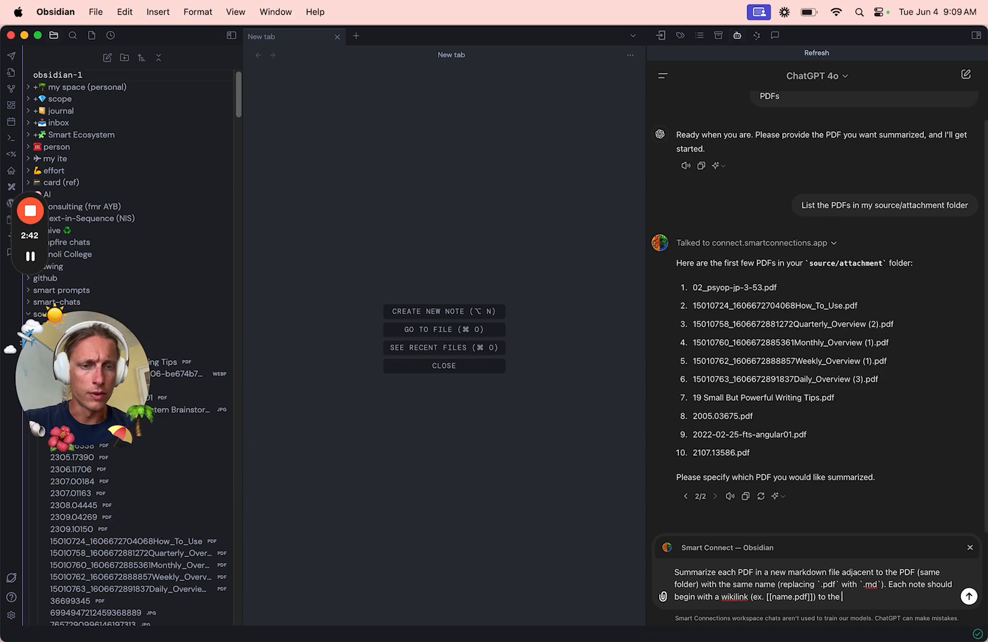
type(" relevant")
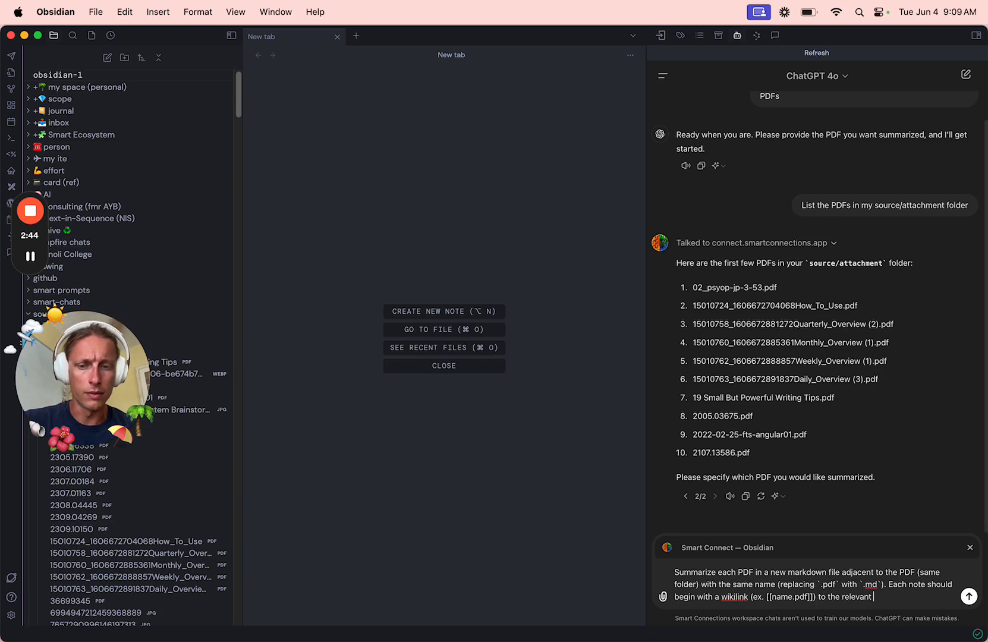
type(" PDF. Com")
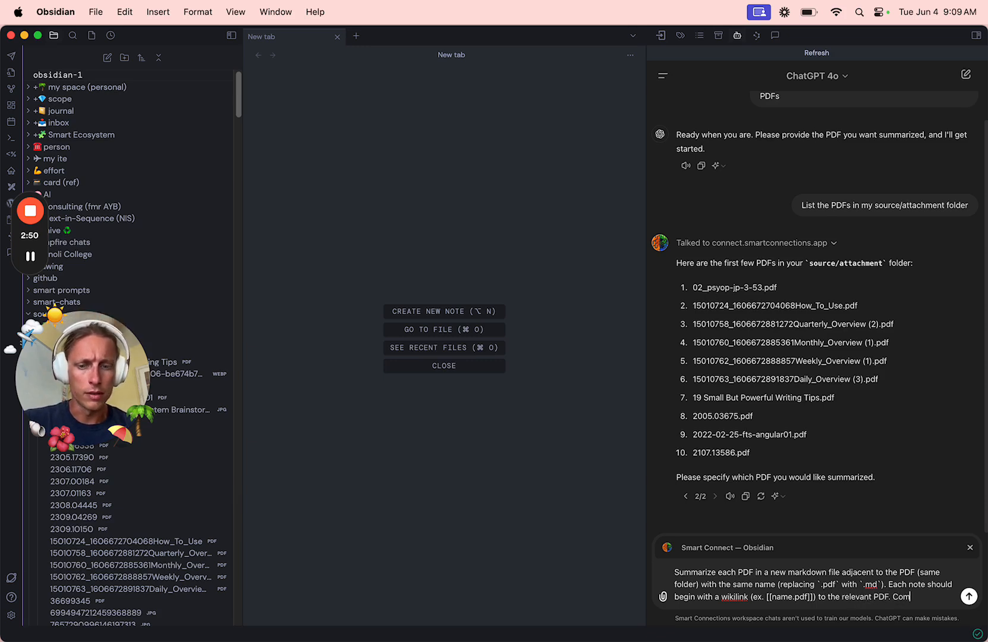
Step: Finish the prompt with "Complete one at a time, output directly to the new note:" and send it
type("plete o")
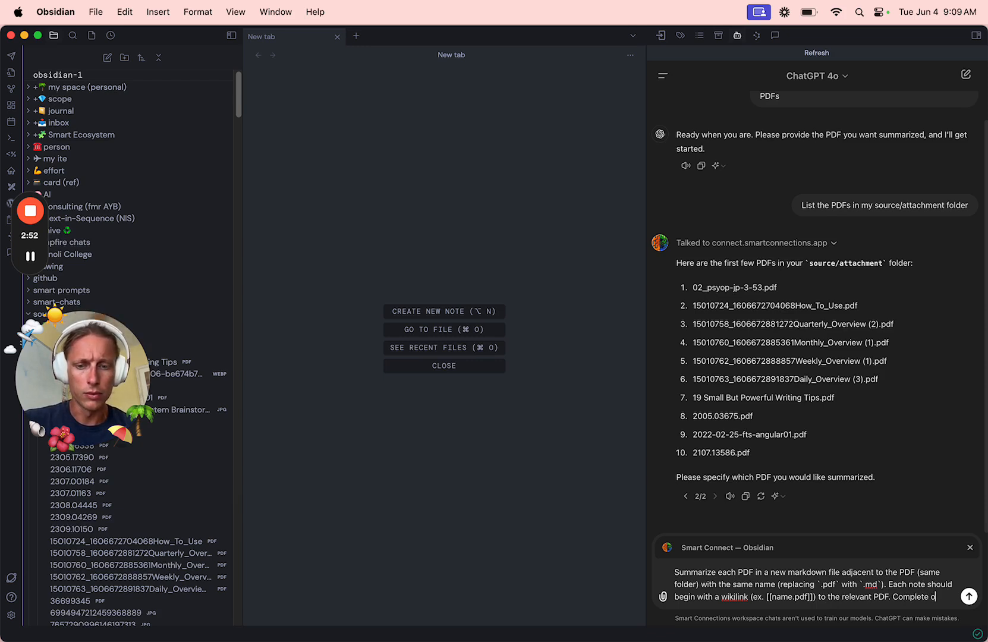
type("ne at a time")
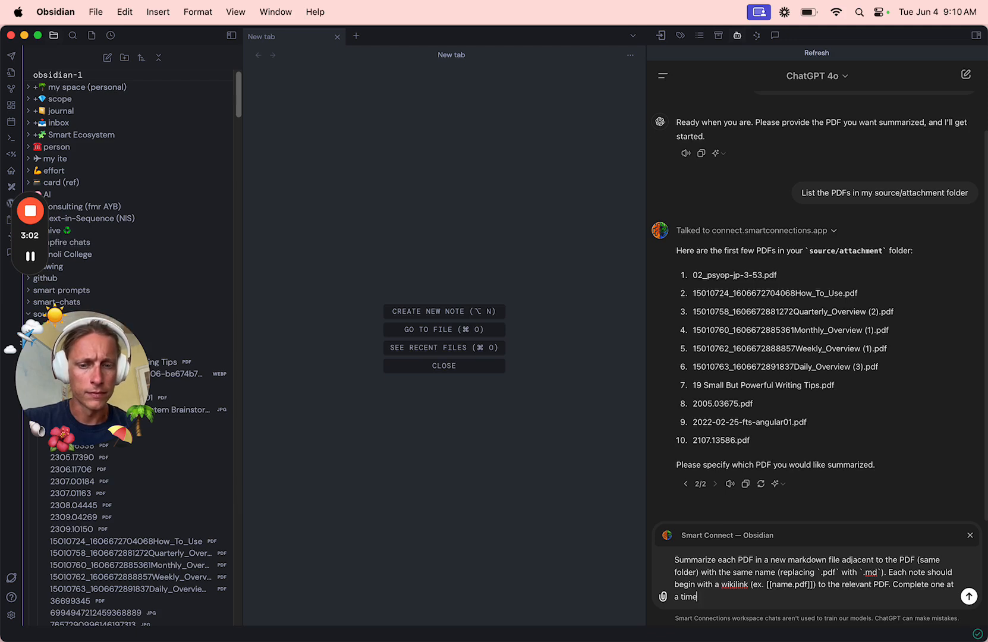
type("outp")
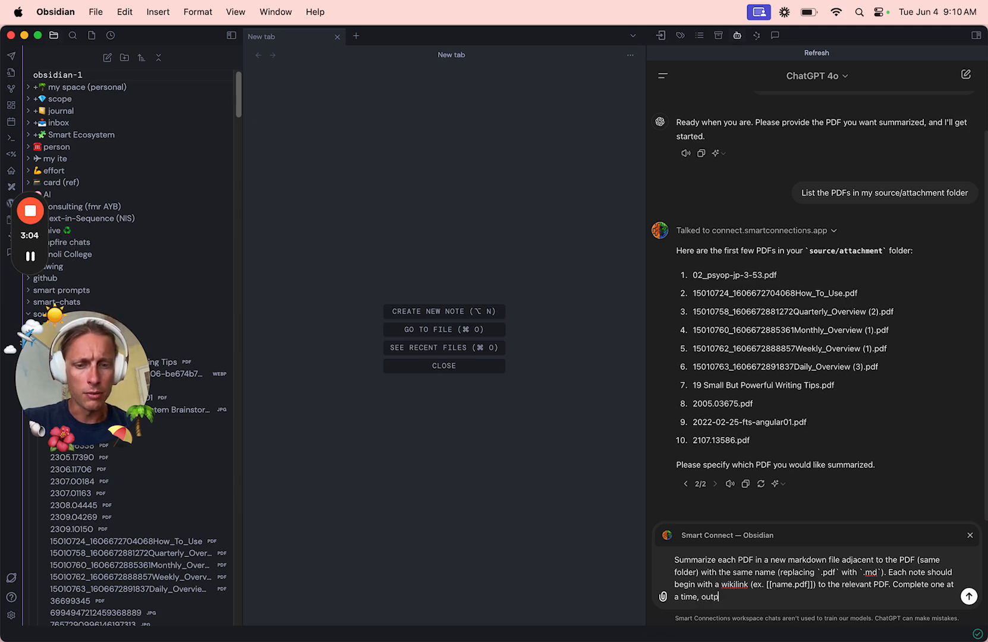
type("ut directly to")
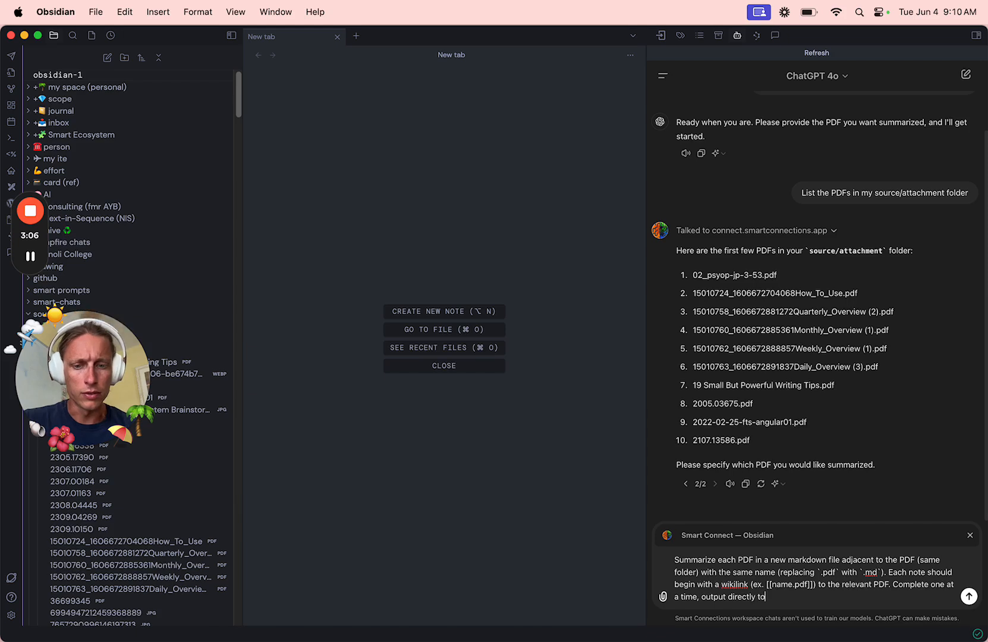
type(" the new note:")
key("shift+Return")
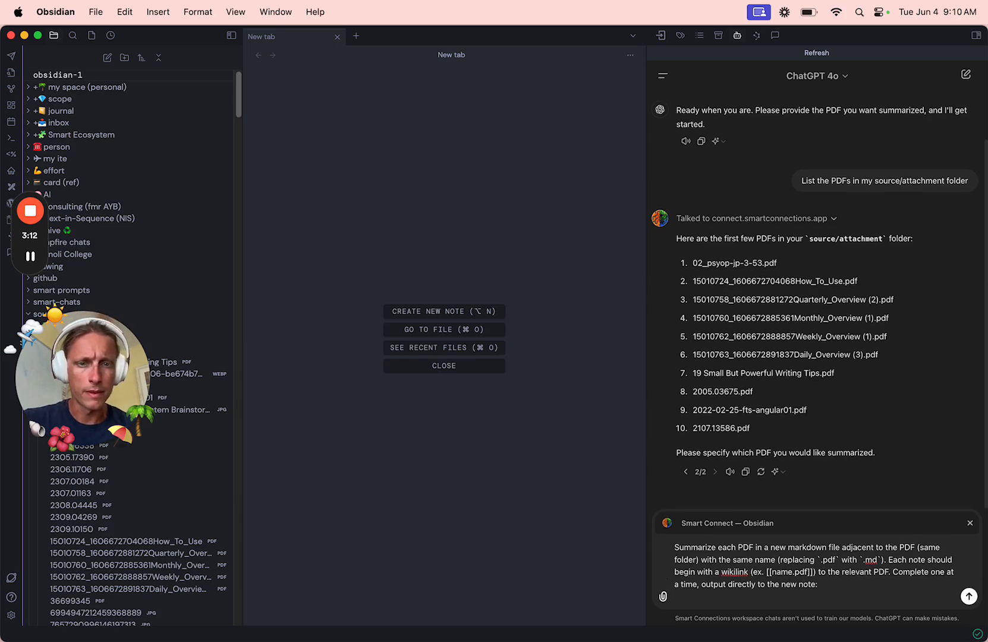
key("BackSpace")
key("Return")
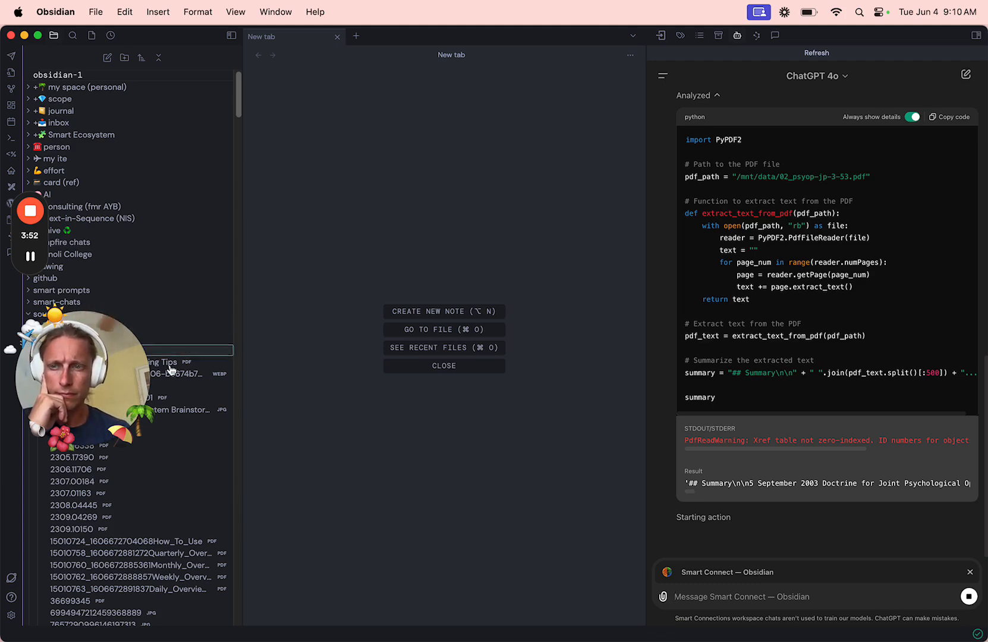
Step: Open the generated 02_psyop-jp-3-53 markdown note in the attachment folder and read through its summary
left_click_drag(88, 391, 79, 283)
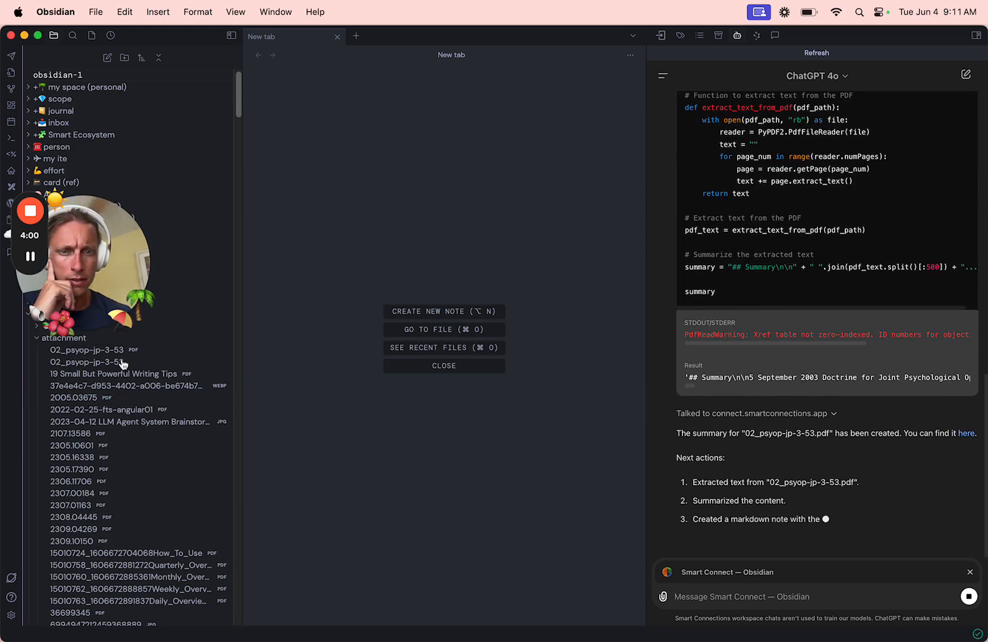
left_click(121, 363)
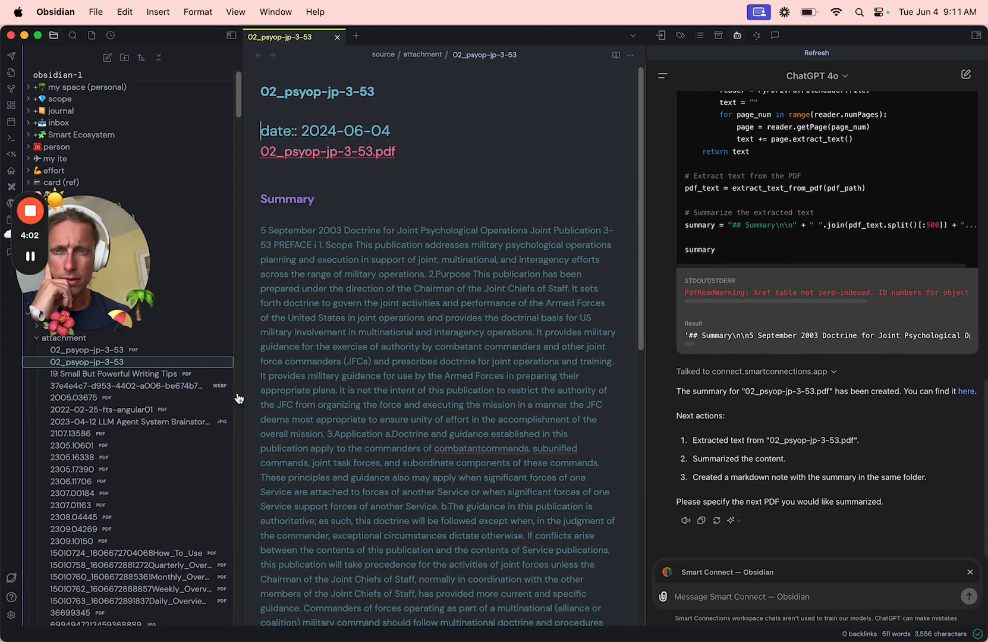
scroll(362, 423, "down", 5)
scroll(363, 423, "down", 3)
scroll(362, 424, "up", 10)
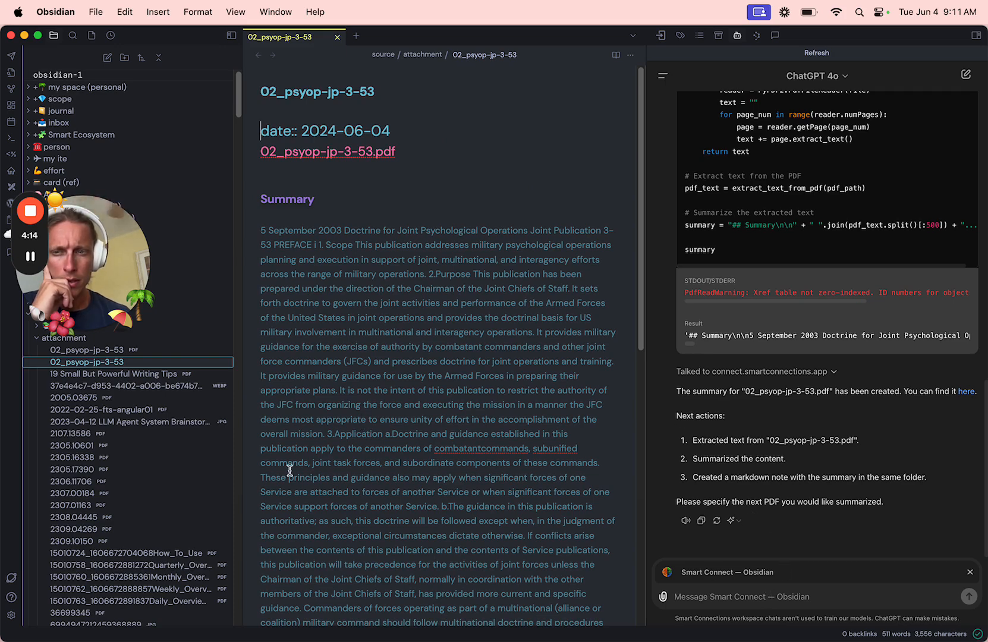
Step: Delete the note 02_psyop-jp-3-53.md from the attachment folder, keeping the PDF of the same name
right_click(143, 364)
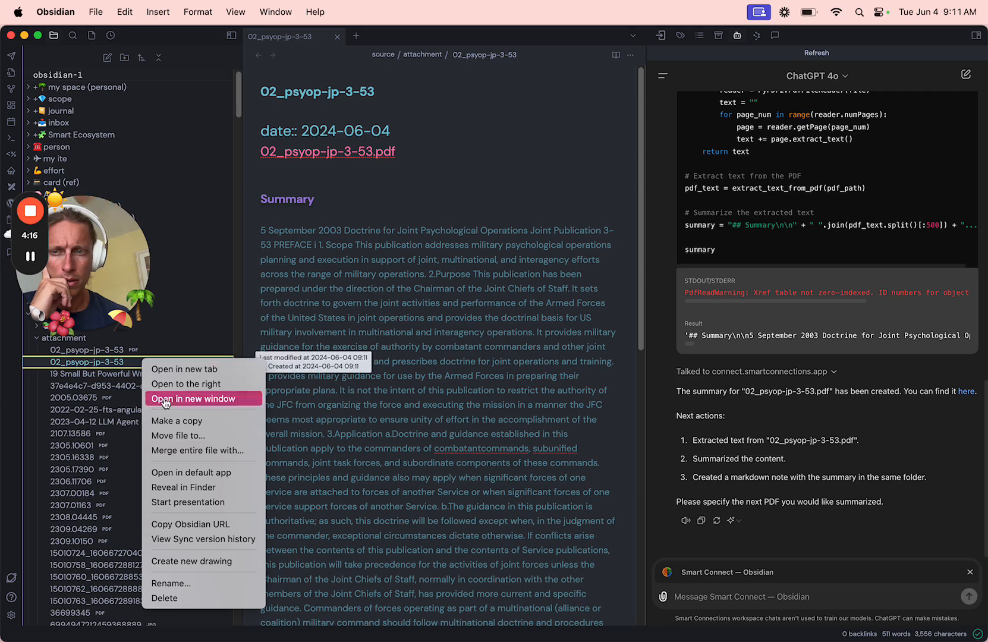
left_click(194, 600)
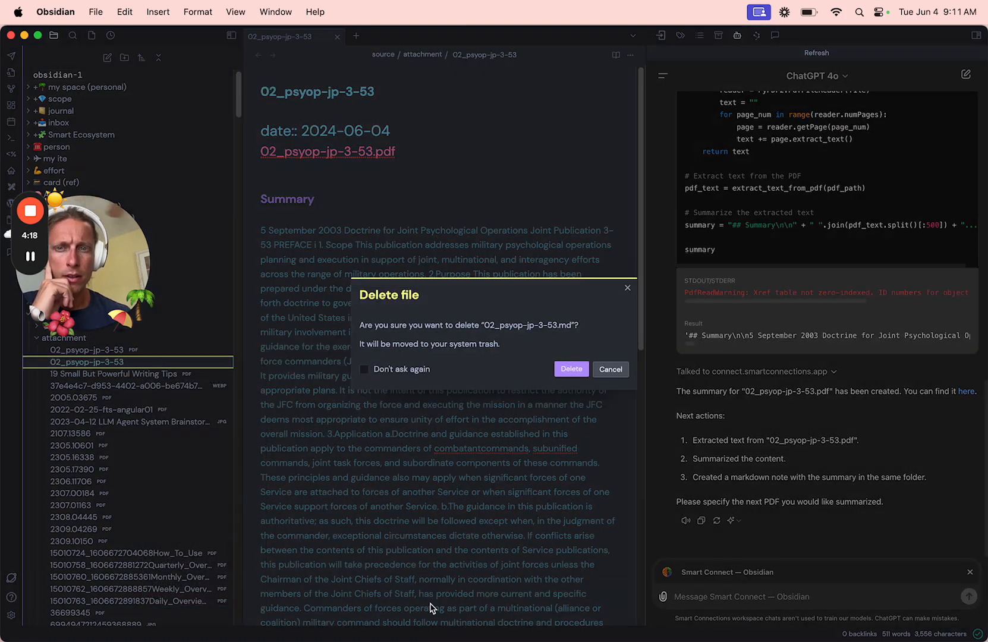
left_click(580, 371)
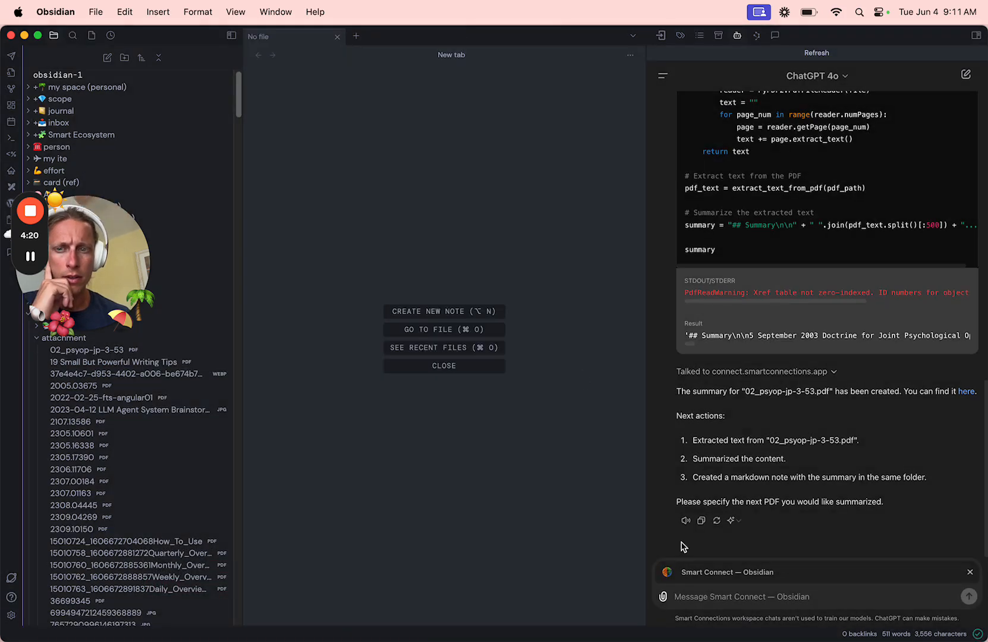
Step: Write a new chat prompt reading "Try again, this time use well formatted markdown lists with well-named headings for each list."
left_click(729, 596)
type("Try")
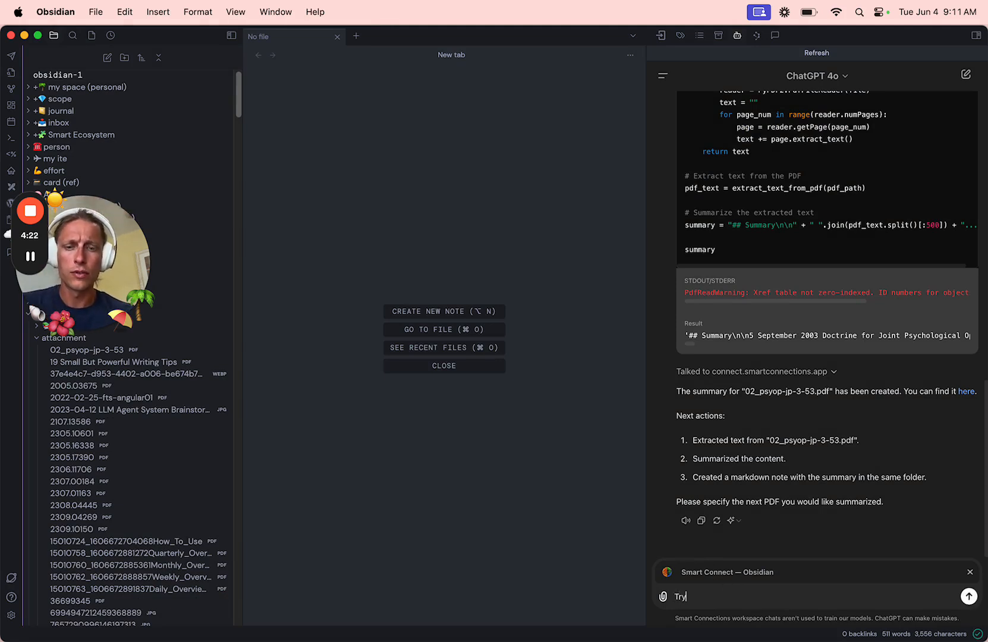
type(" again, thi")
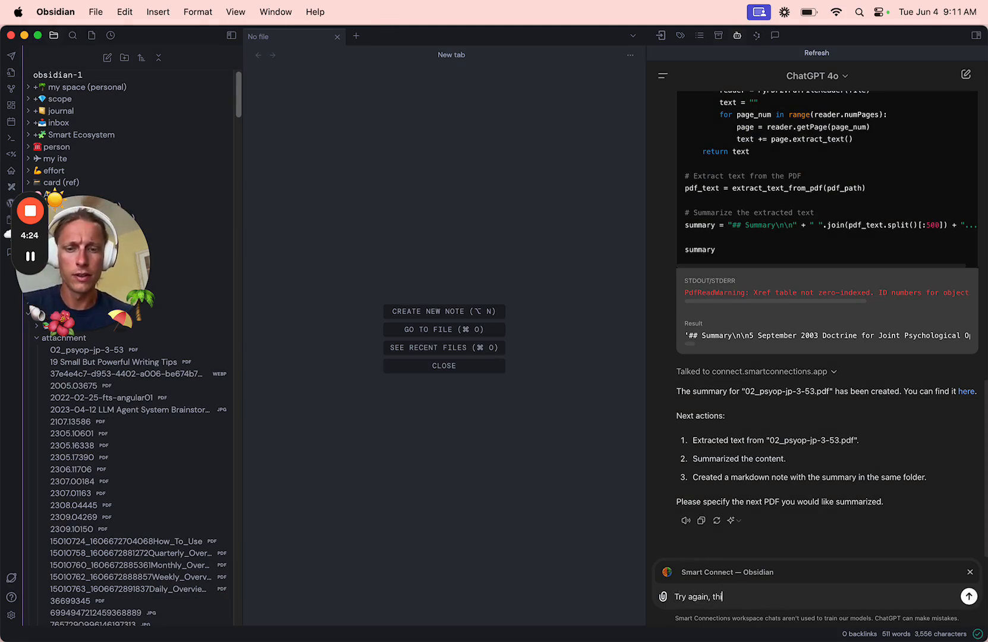
type("s time use wel")
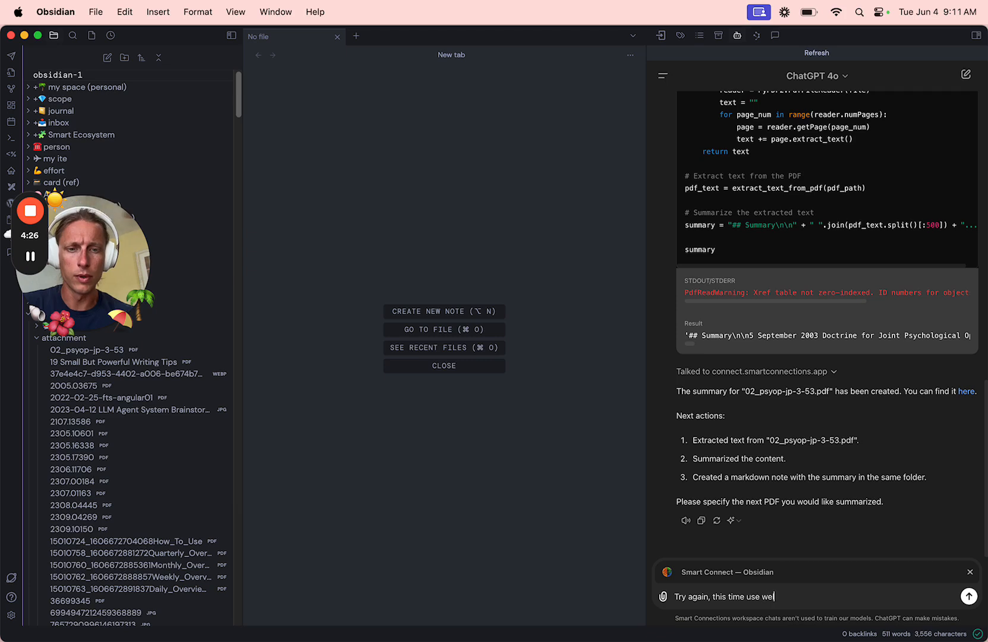
type("l format")
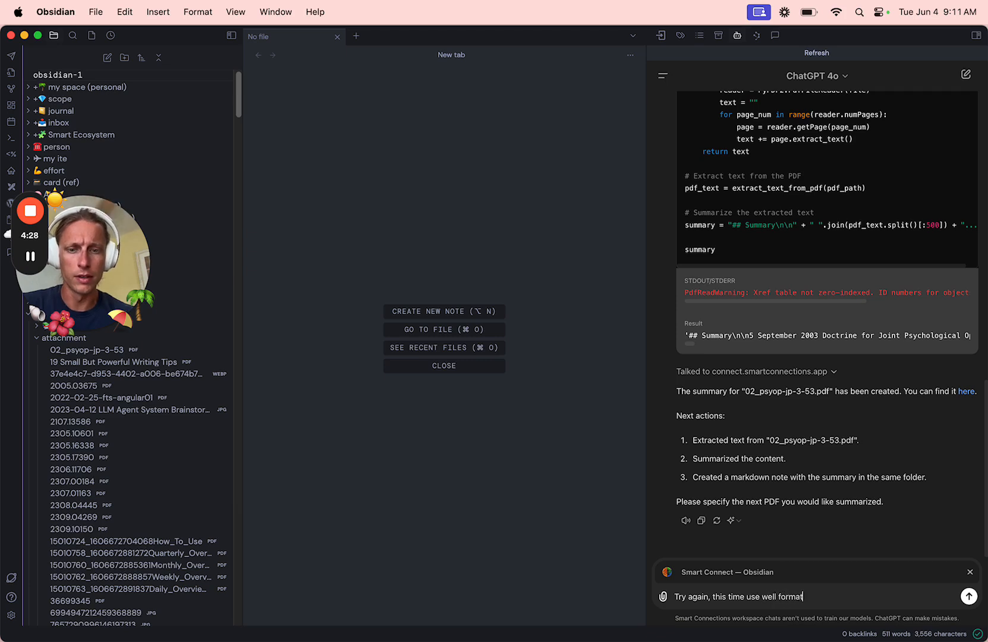
type("ted markdo")
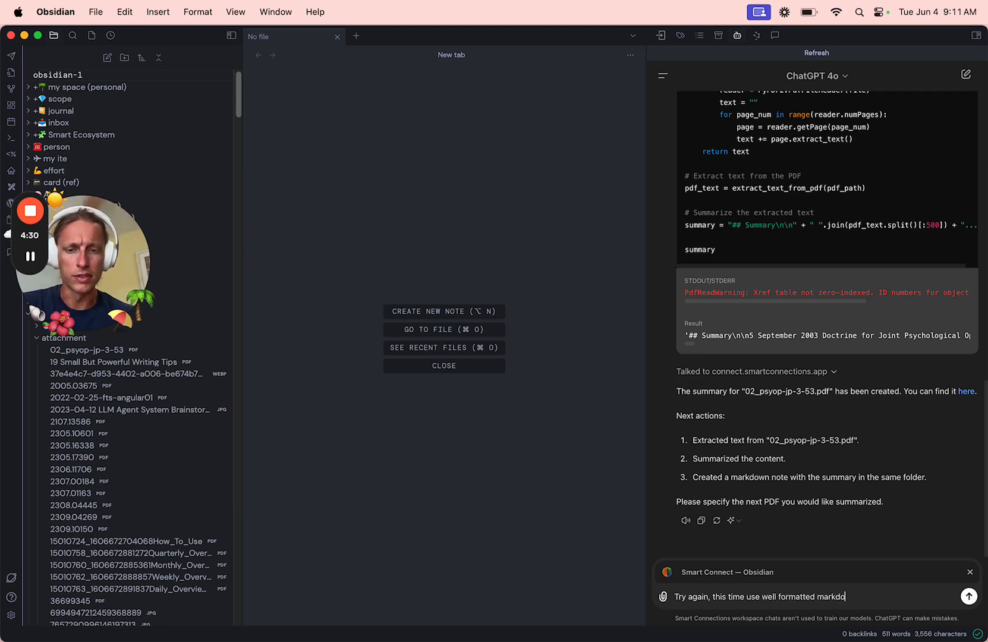
type("wn lists with")
type(" re")
type(" well-")
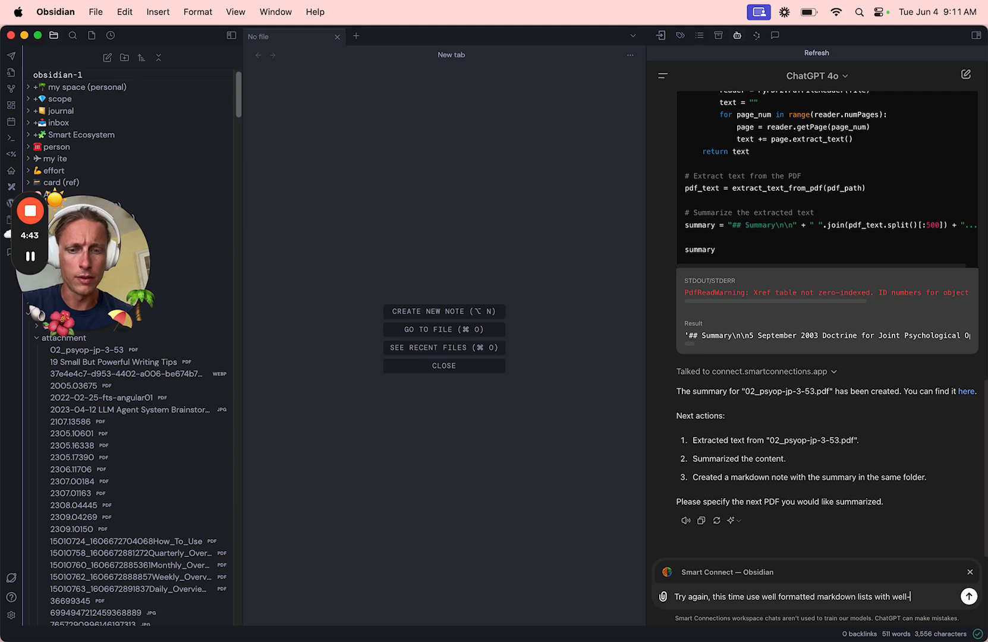
type("named headings")
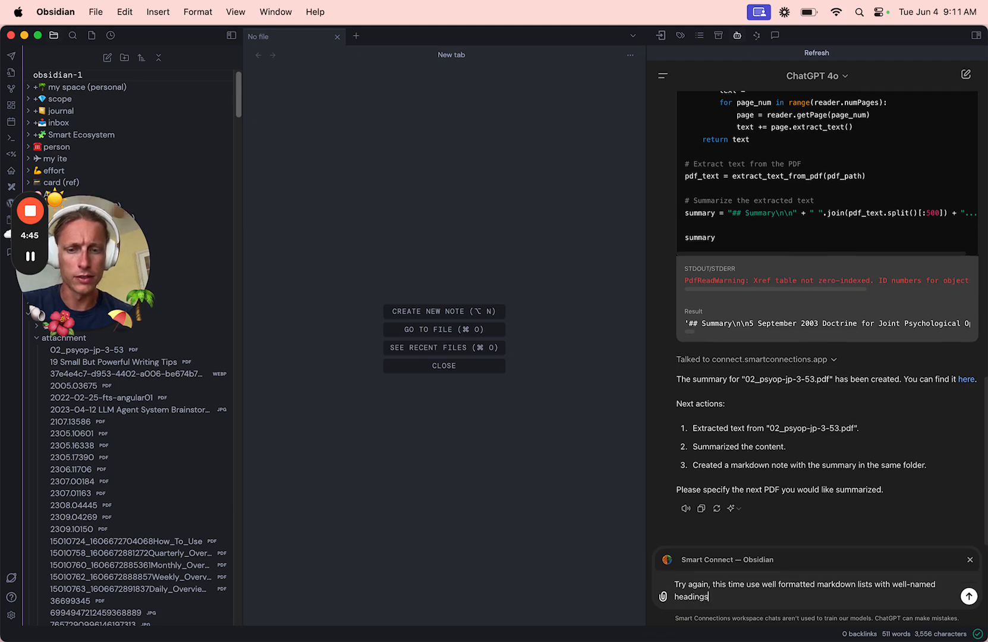
type(" for eac")
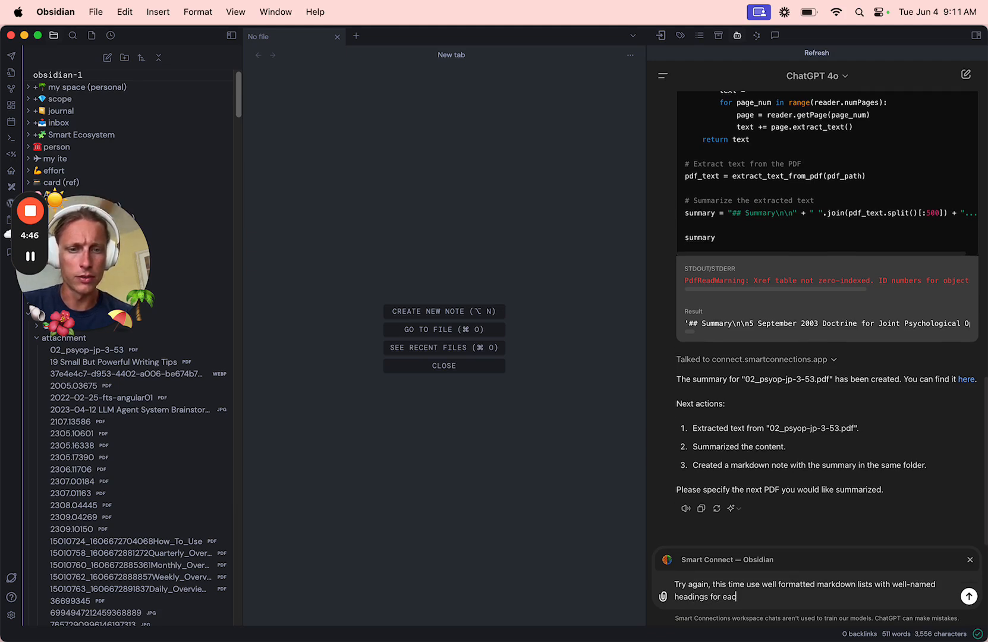
type("h list.")
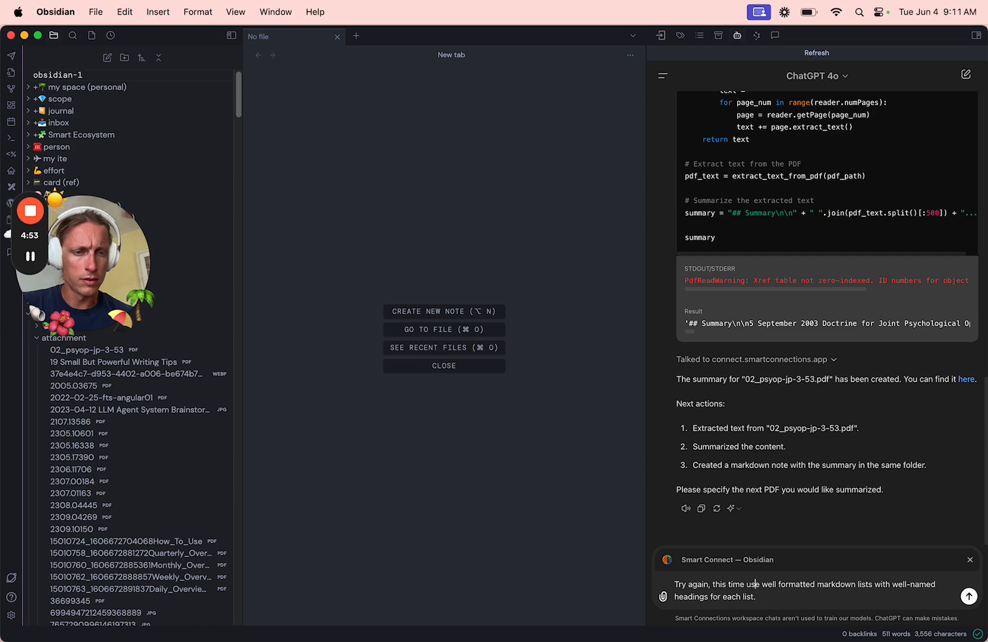
Step: Insert ", with 3-5 top-level list items," after "markdown lists" in the unsent prompt
key("alt+Right")
key("alt+Right")
key("alt+Right")
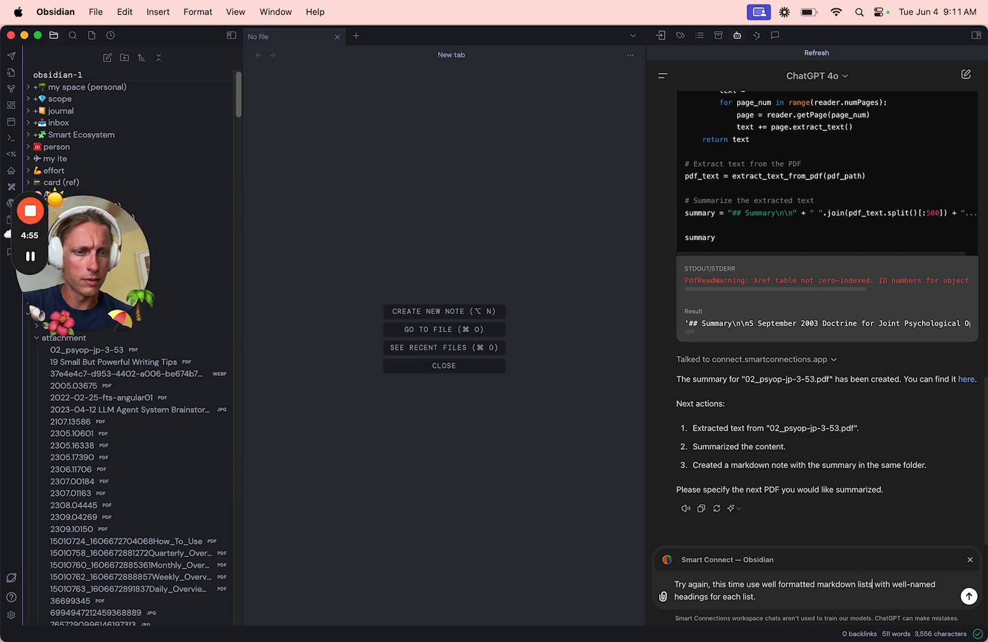
type(",")
type(" with 3-5")
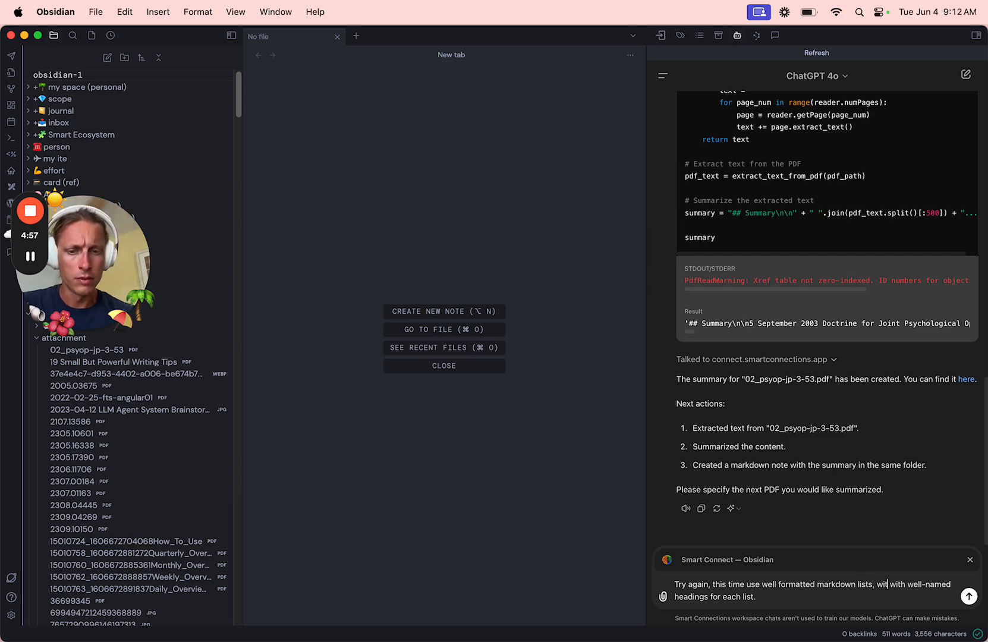
type(" top-le")
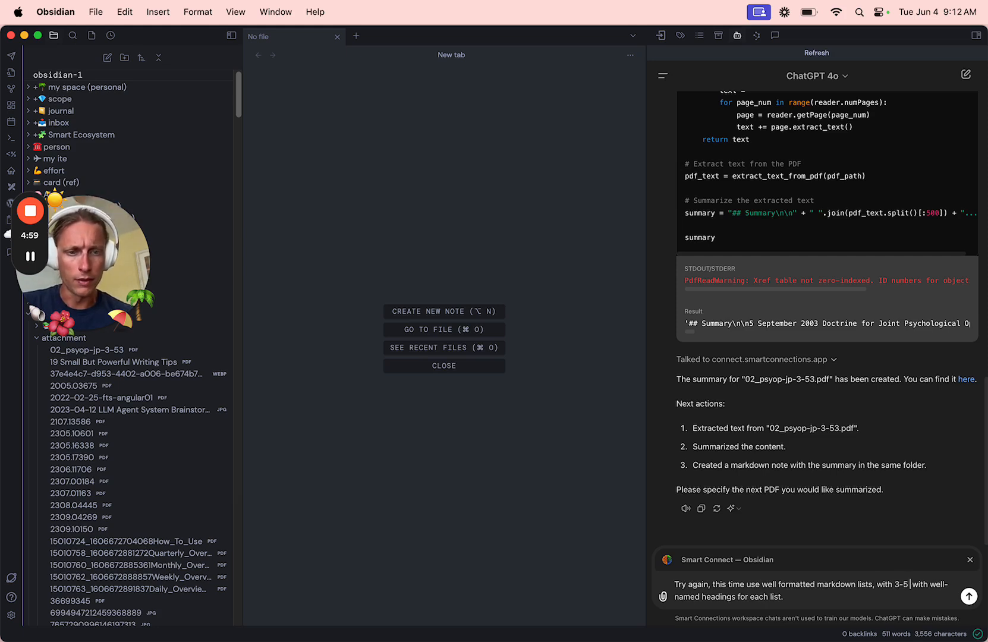
type("vel lis")
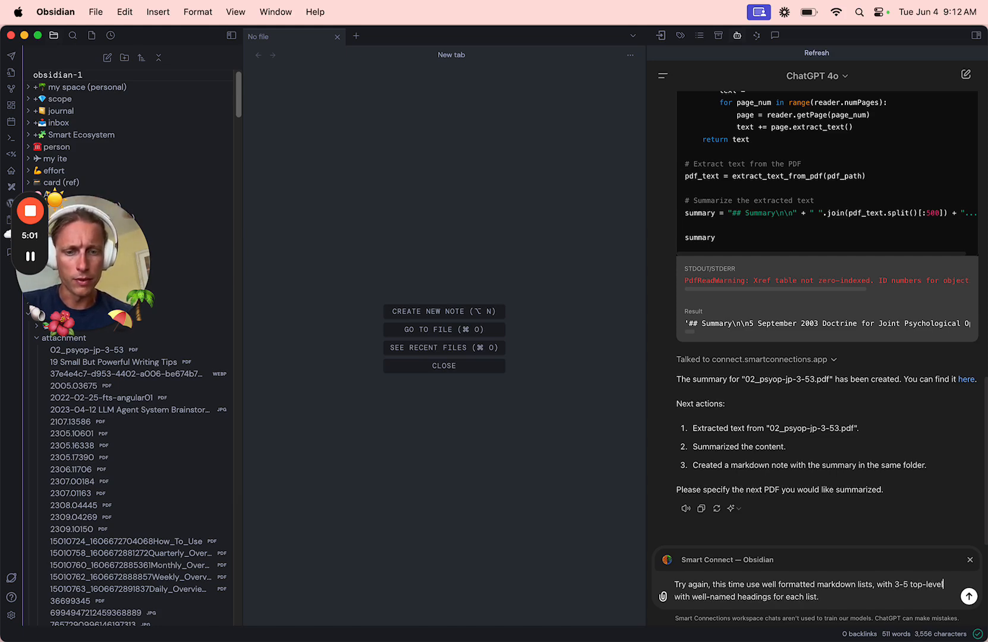
type("t items ")
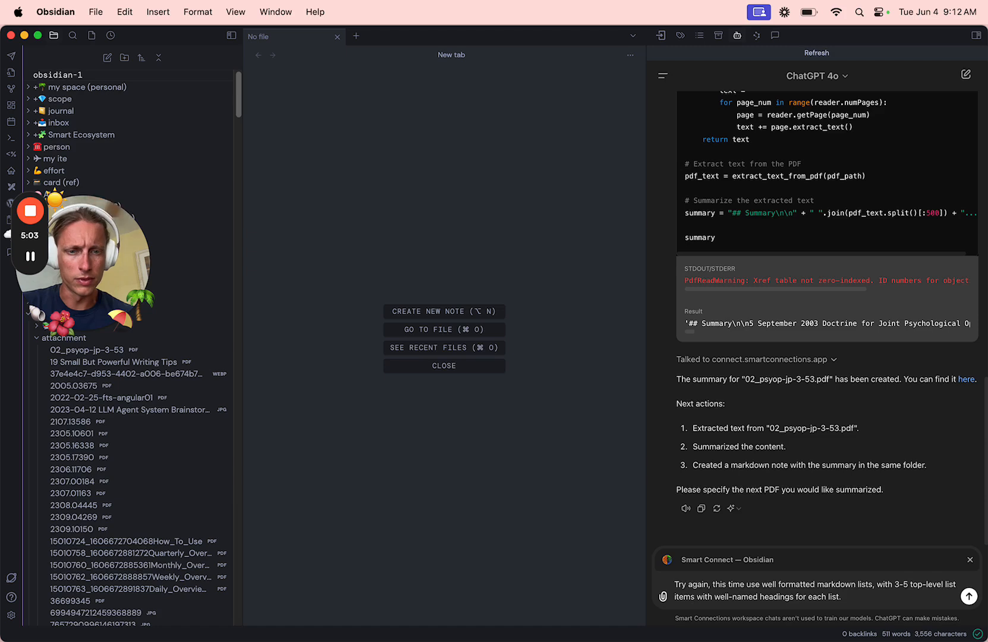
type(",")
Step: Insert "a maximum of" before "3-5 top-level list items" in the unsent prompt
key("alt+Left")
key("alt+Left")
key("alt+Left")
key("alt+Left")
key("alt+Left")
key("alt+Left")
key("alt+Left")
type("a maximum")
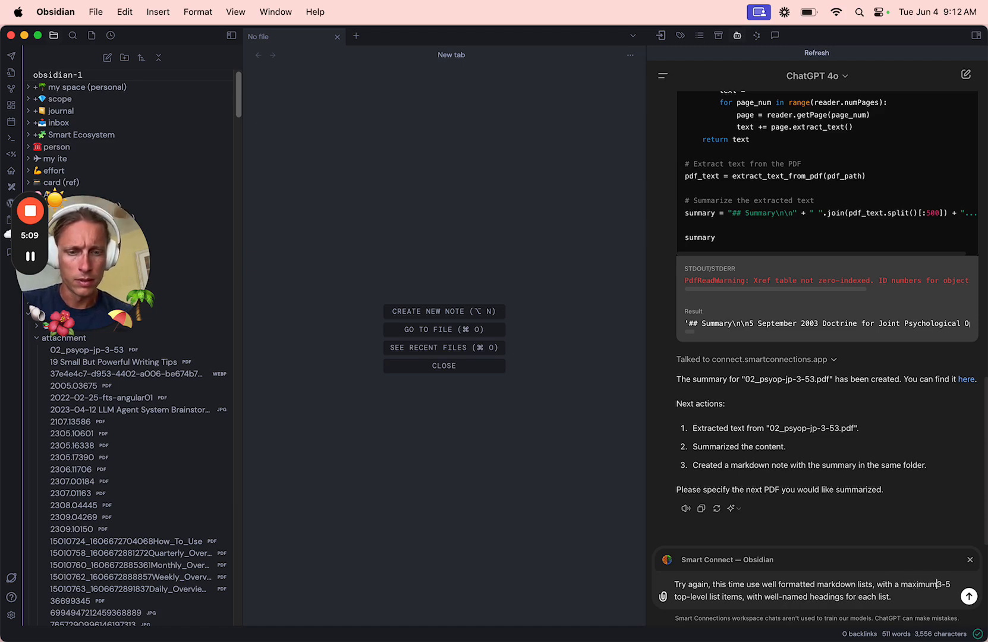
type(" of")
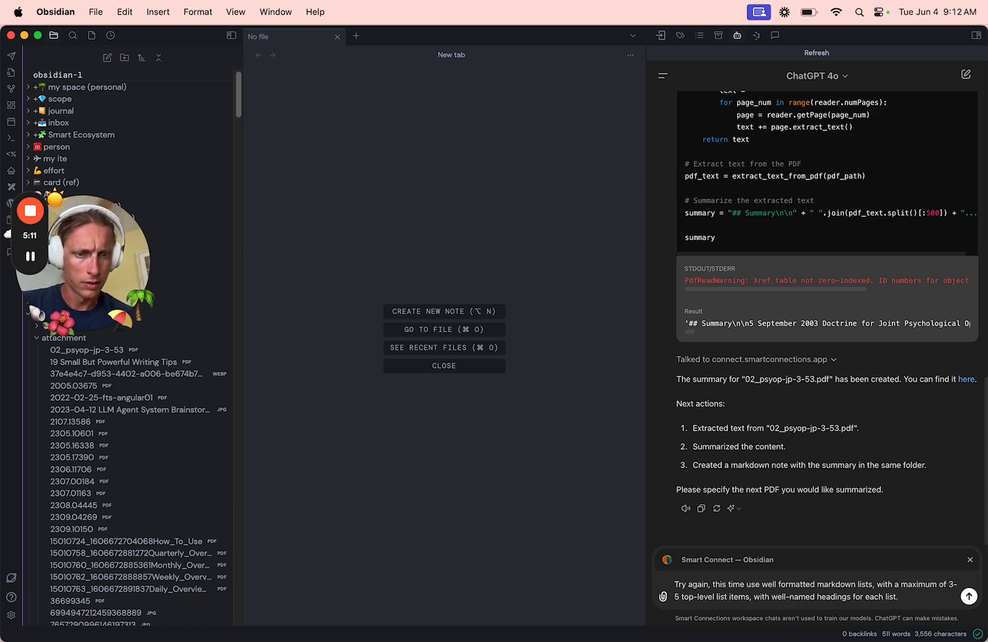
Step: Insert "and" before "with well-named headings" in the unsent prompt
key("Right")
key("Right")
key("Right")
key("Right")
key("Right")
key("Right")
key("Right")
key("Right")
key("Right")
key("Right")
key("Right")
key("Right")
key("Right")
type("and")
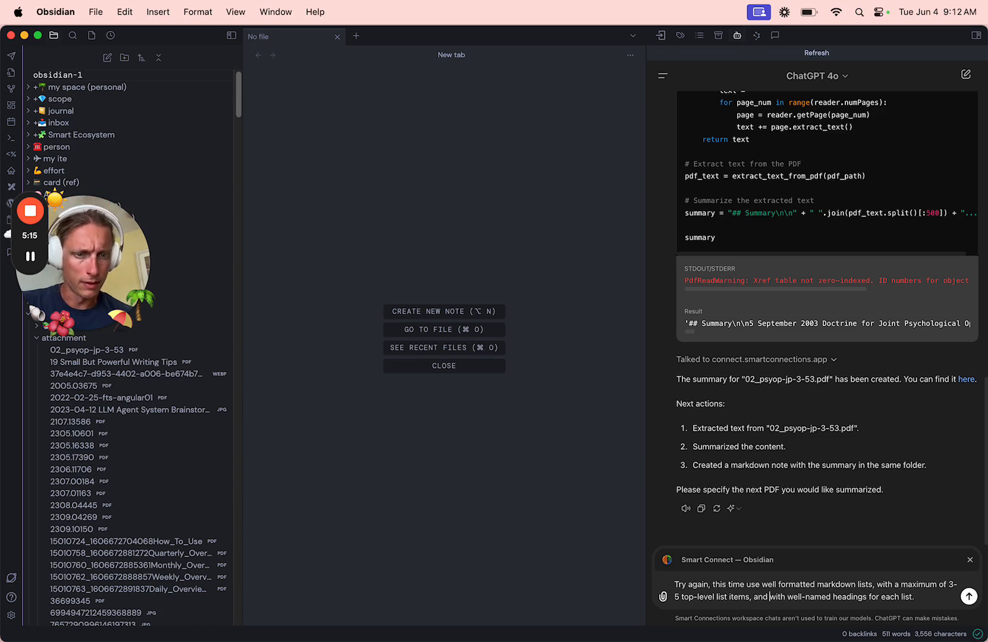
Step: Append "Then continue to the next PDF until finished for all PDFs in the folder" to the end of the prompt
key("Right")
key("Right")
key("Right")
key("Right")
key("Right")
key("Right")
key("Right")
key("Right")
key("Right")
key("Right")
key("Right")
key("Right")
key("Right")
key("Right")
key("Right")
key("Right")
key("Right")
key("Right")
key("Right")
key("Right")
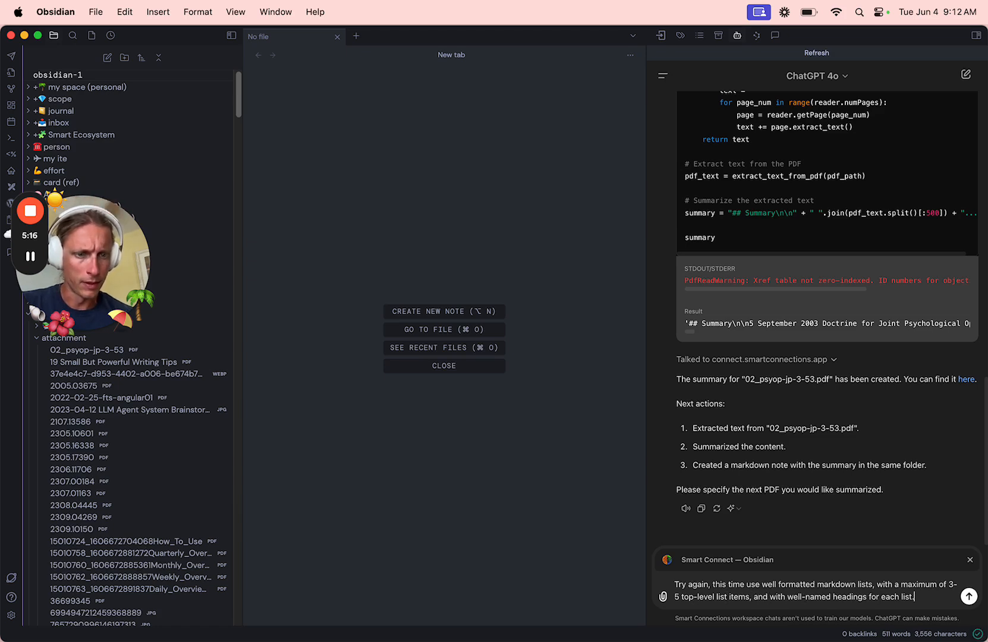
type("Then con")
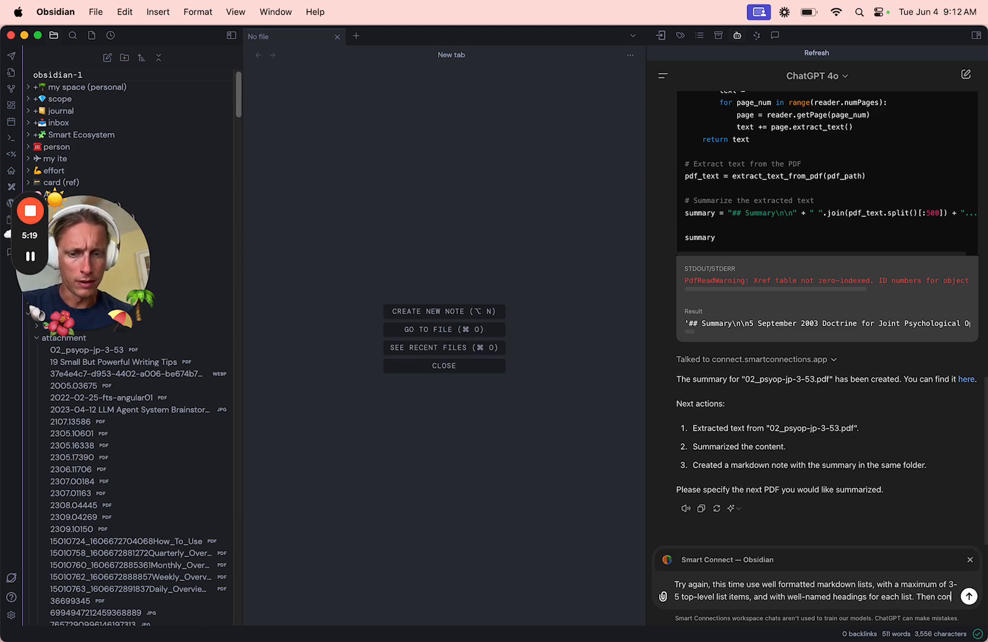
type("tinue to the next PF")
key("BackSpace")
type("DF until")
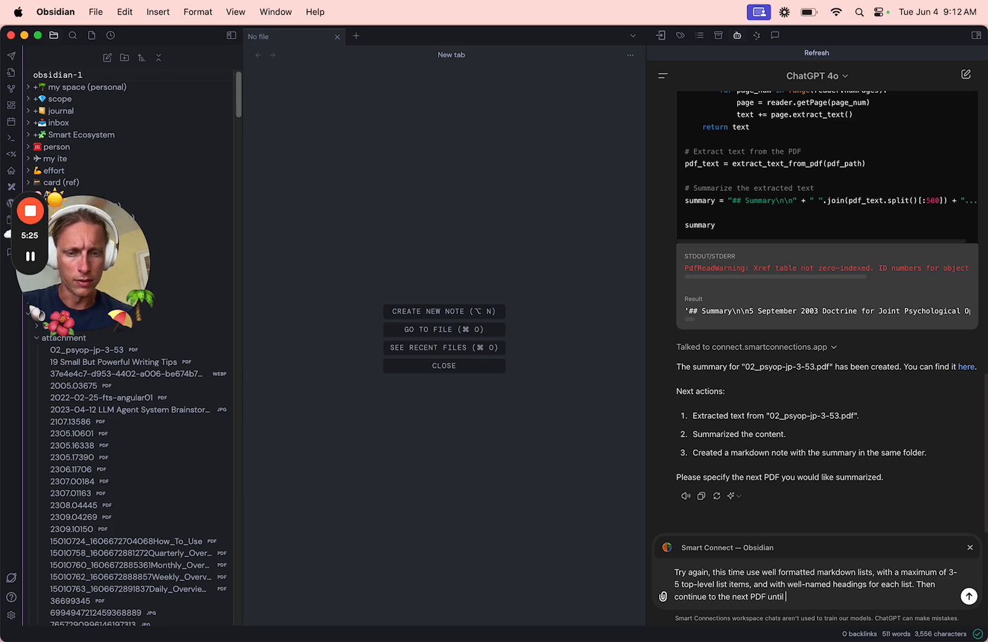
type(" finished")
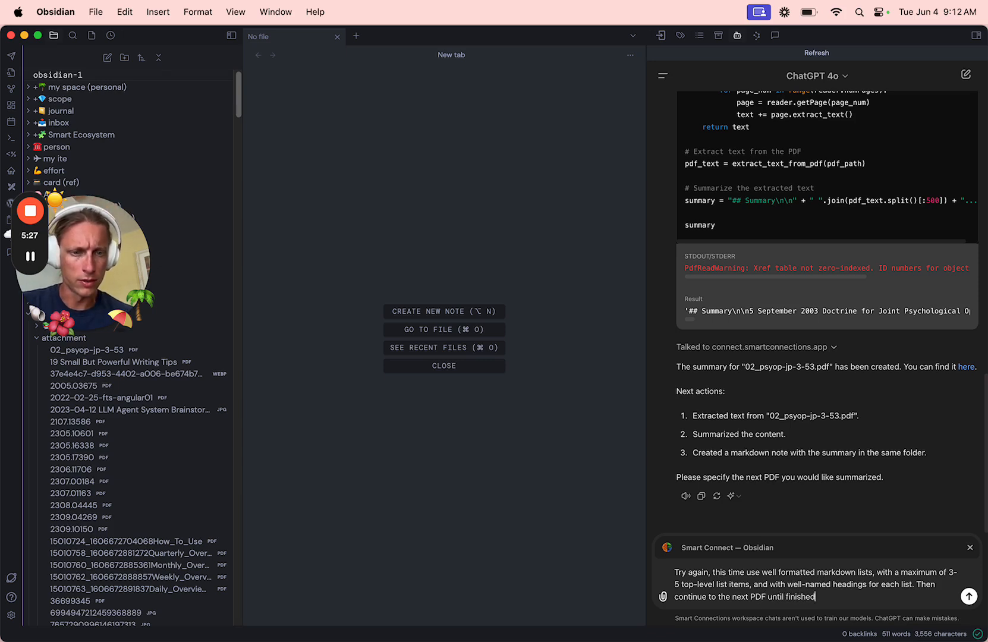
type(" for all PDF")
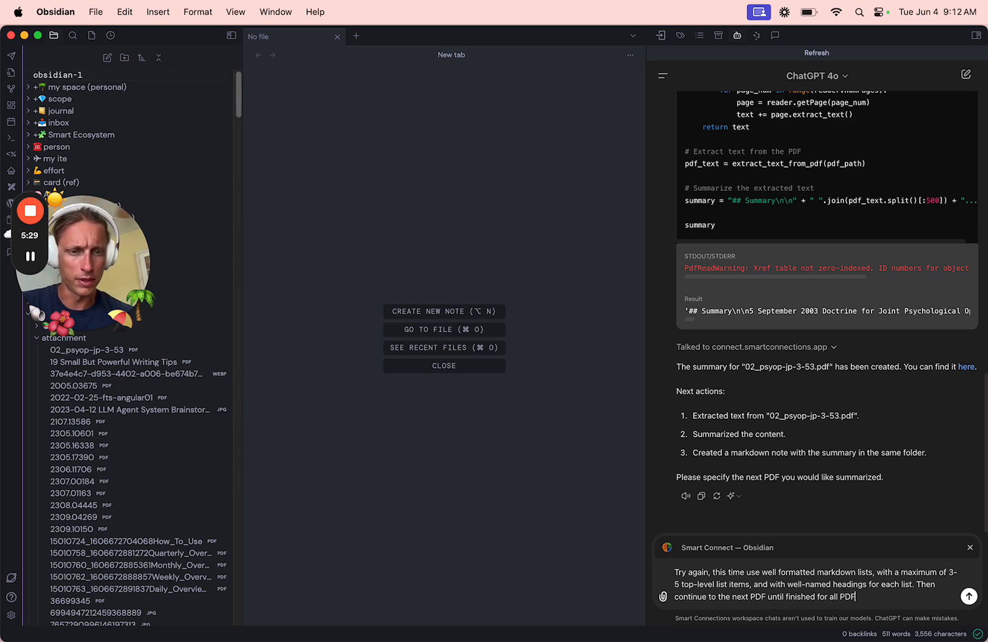
type("s in the folder")
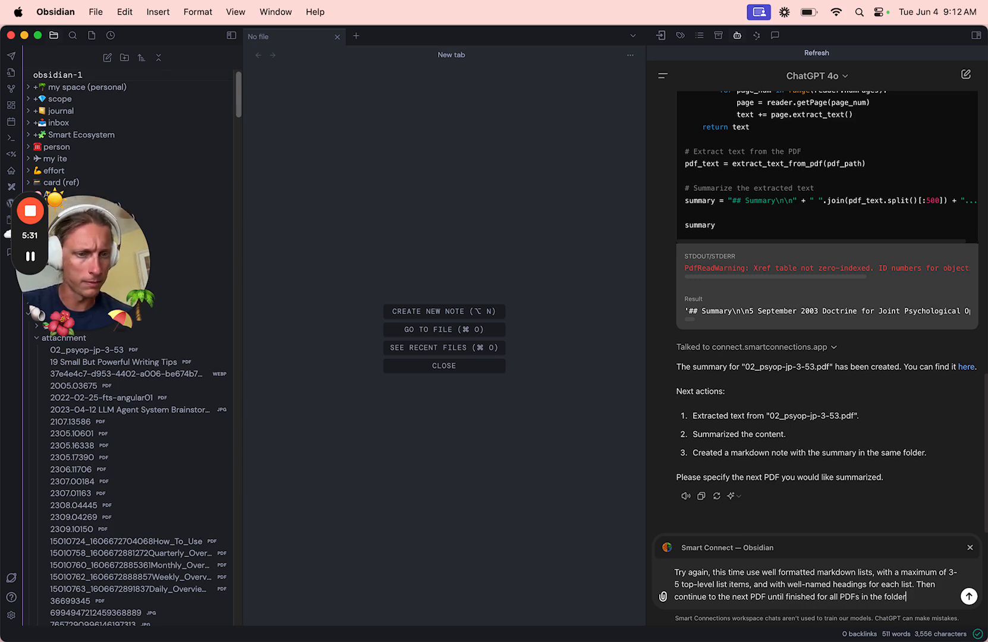
Step: Send the revised formatting prompt to Smart Connect without a trailing line break
key("shift+Return")
key("BackSpace")
key("Return")
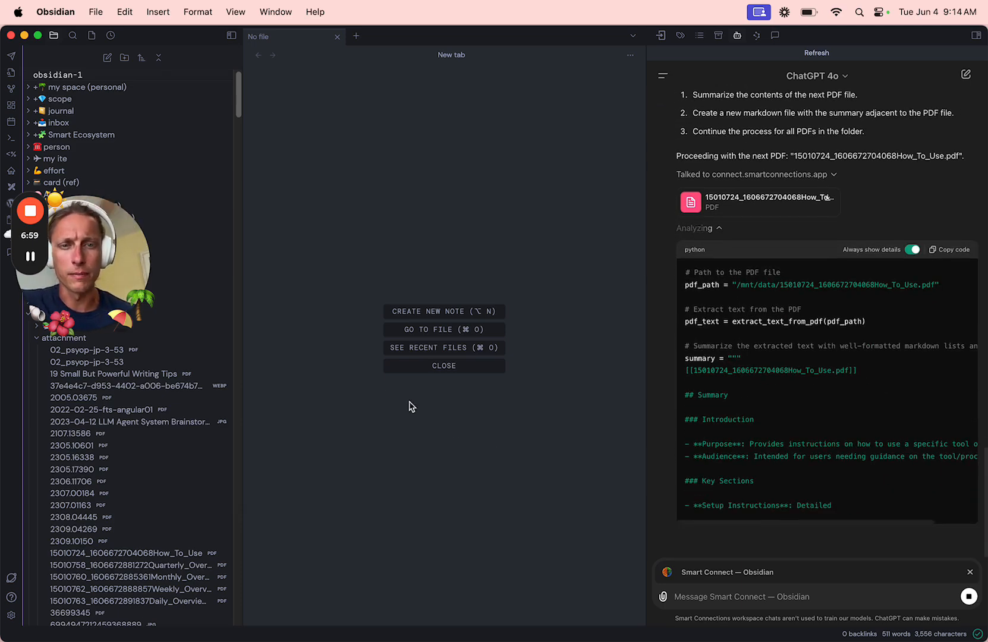
Step: Open the generated 02_psyop-jp-3-53 markdown note and review its PDF link, headings and summary lists
left_click(149, 361)
scroll(345, 314, "down", 3)
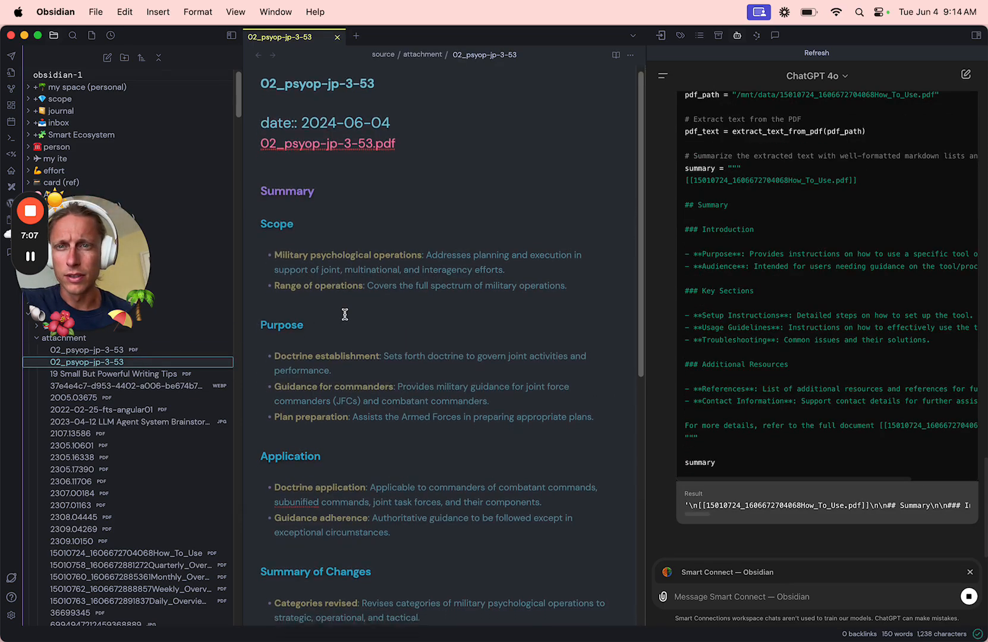
scroll(345, 314, "down", 10)
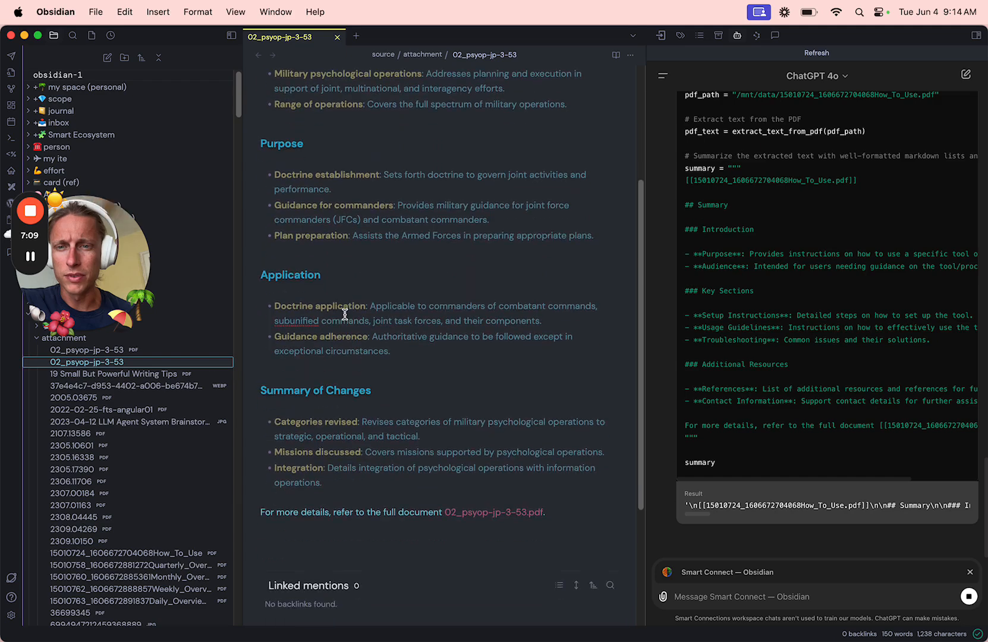
scroll(345, 314, "up", 12)
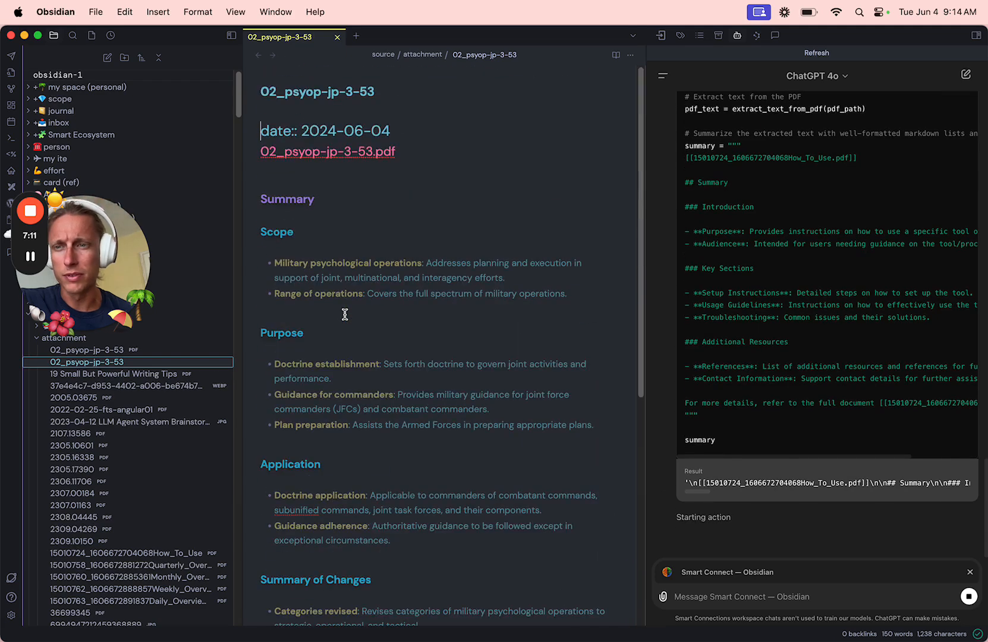
scroll(345, 314, "down", 12)
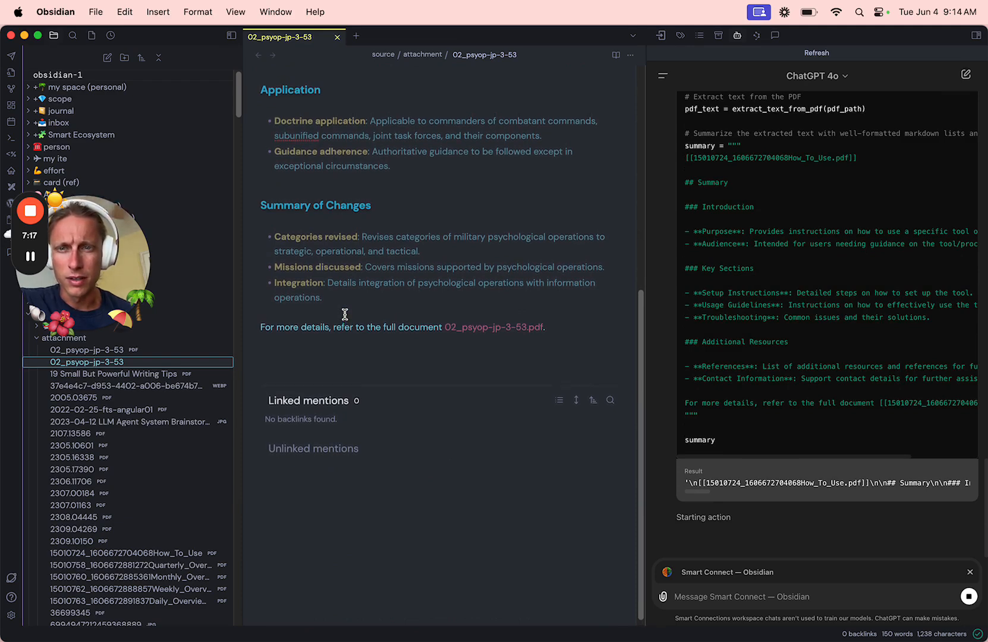
scroll(345, 314, "up", 9)
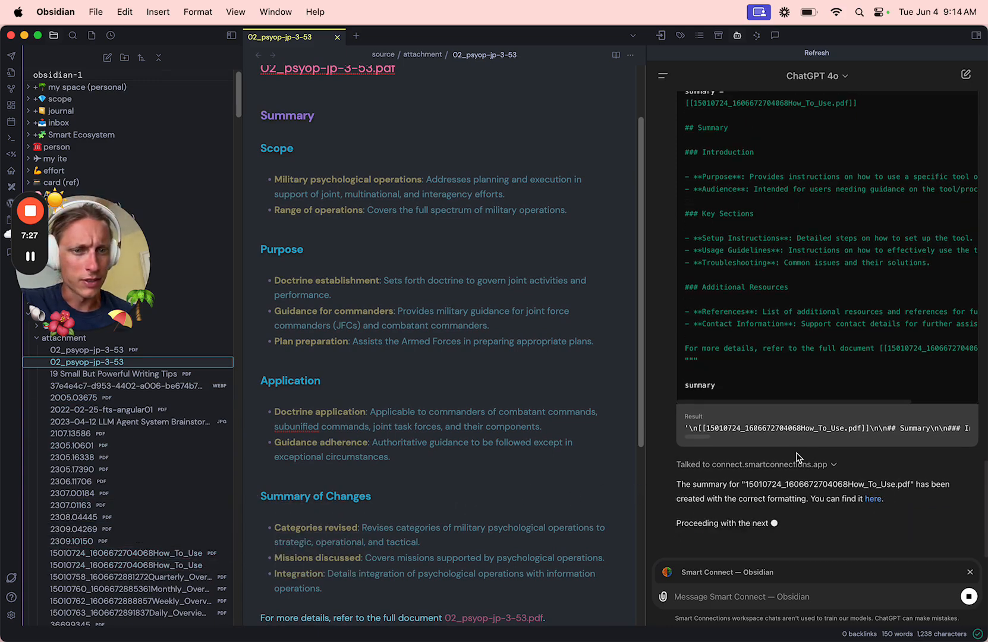
Step: Review the earlier chat messages with the source/attachment PDF list and the summarizing prompt, and compare them with the vault's file list
scroll(754, 288, "up", 3)
scroll(754, 288, "up", 15)
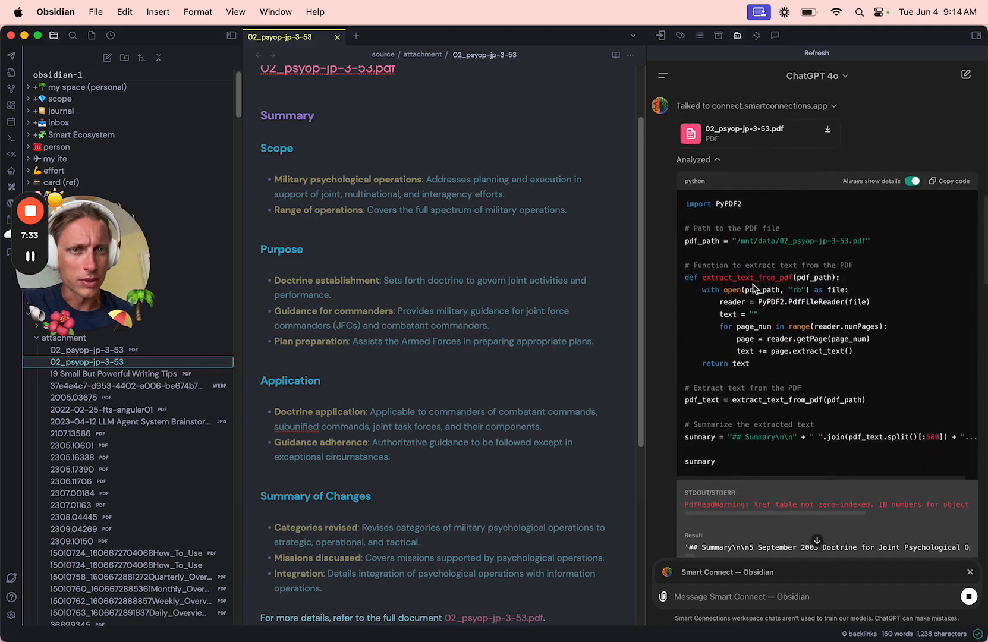
scroll(753, 285, "up", 10)
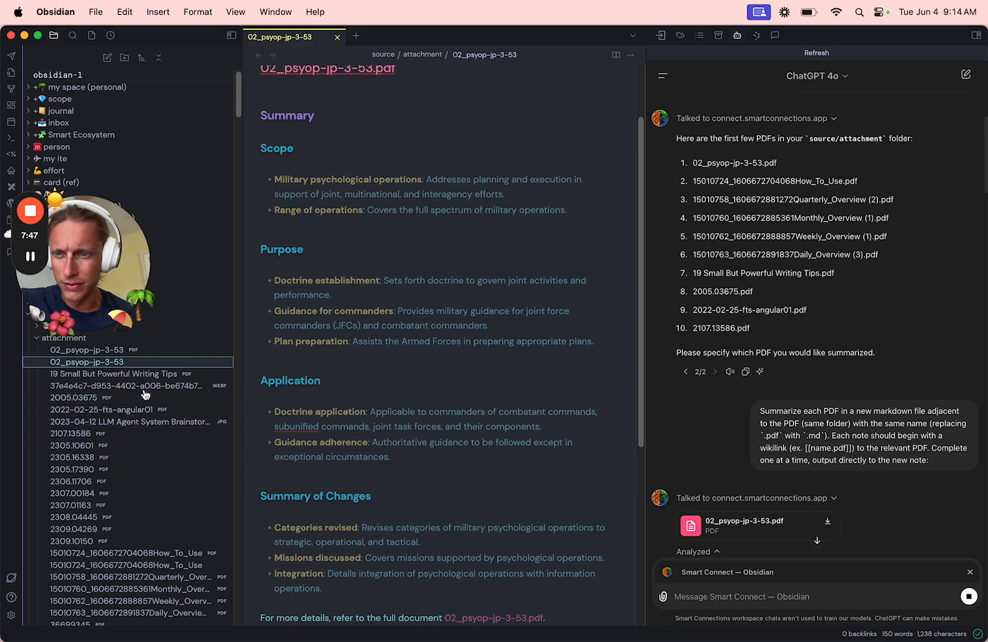
scroll(145, 487, "down", 5)
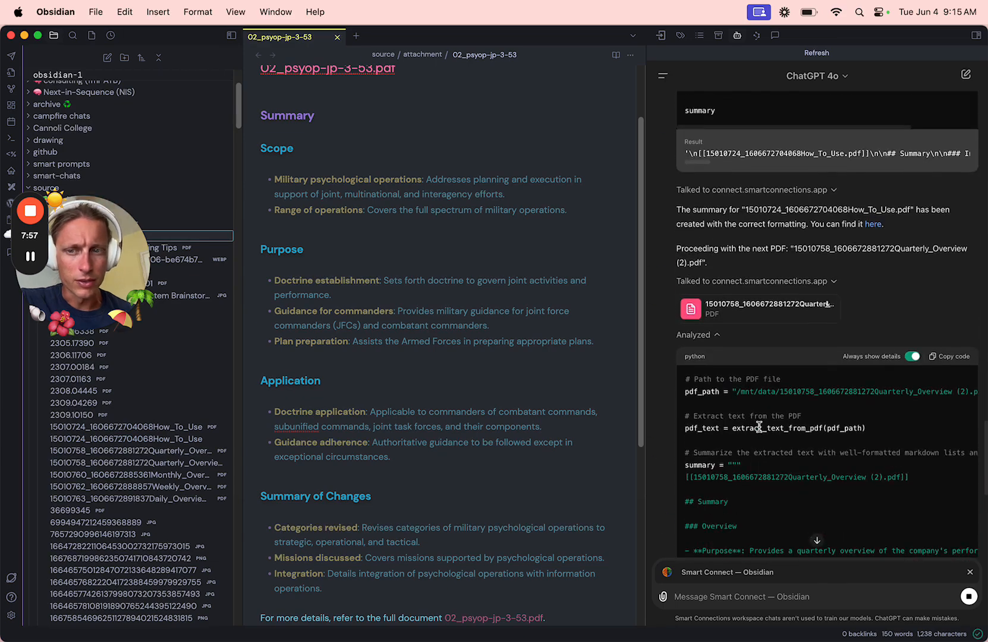
scroll(868, 374, "up", 4)
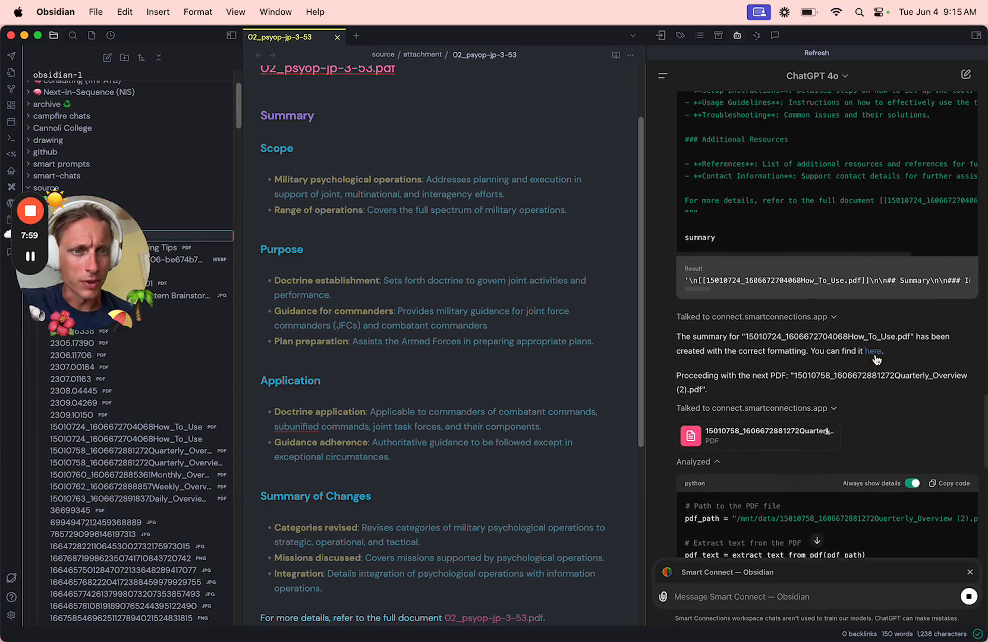
left_click(874, 354)
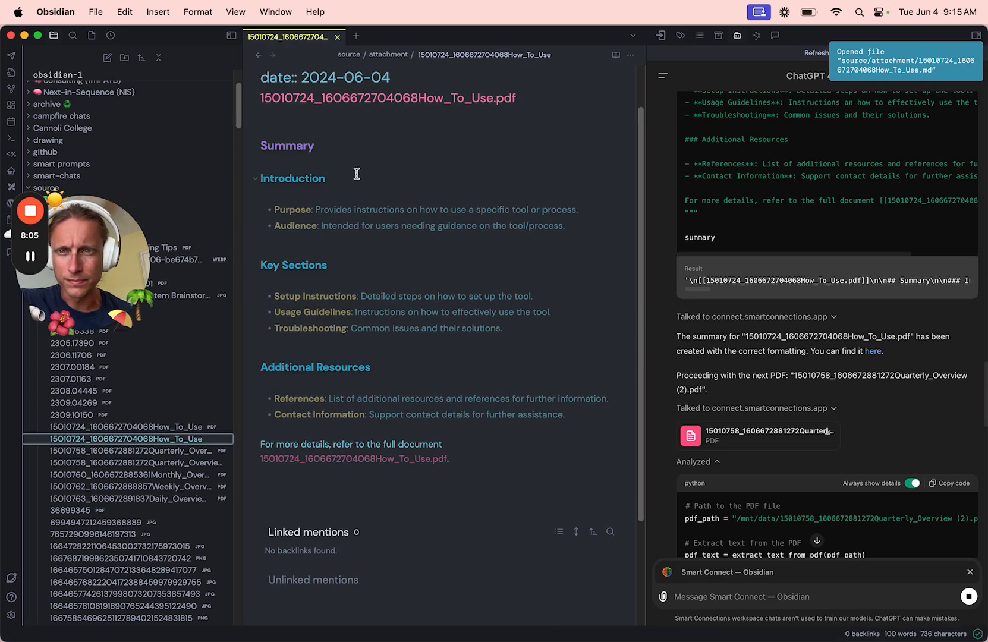
scroll(367, 200, "up", 2)
scroll(367, 201, "up", 1)
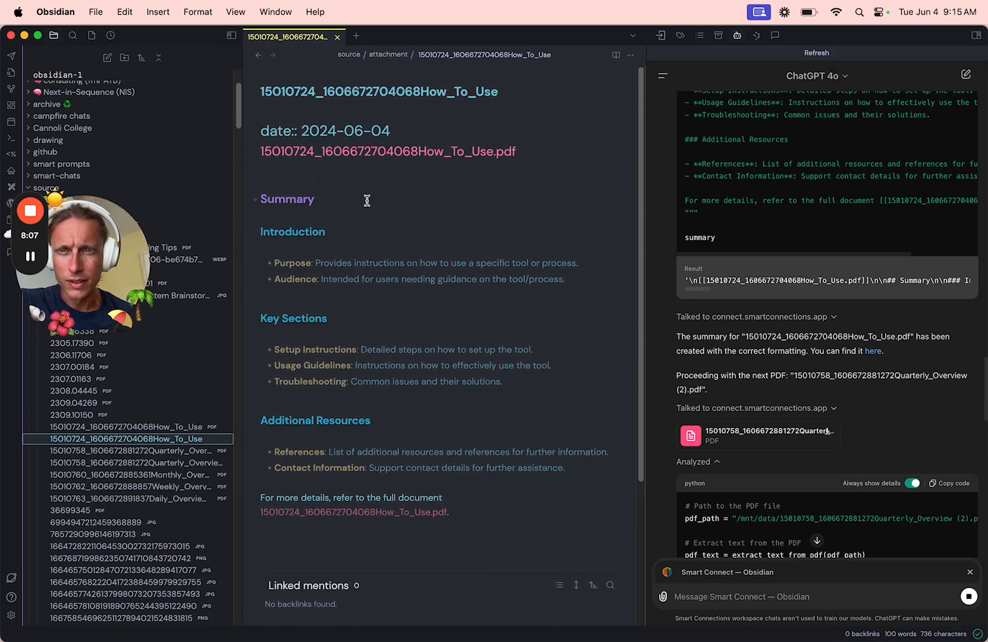
scroll(367, 201, "down", 2)
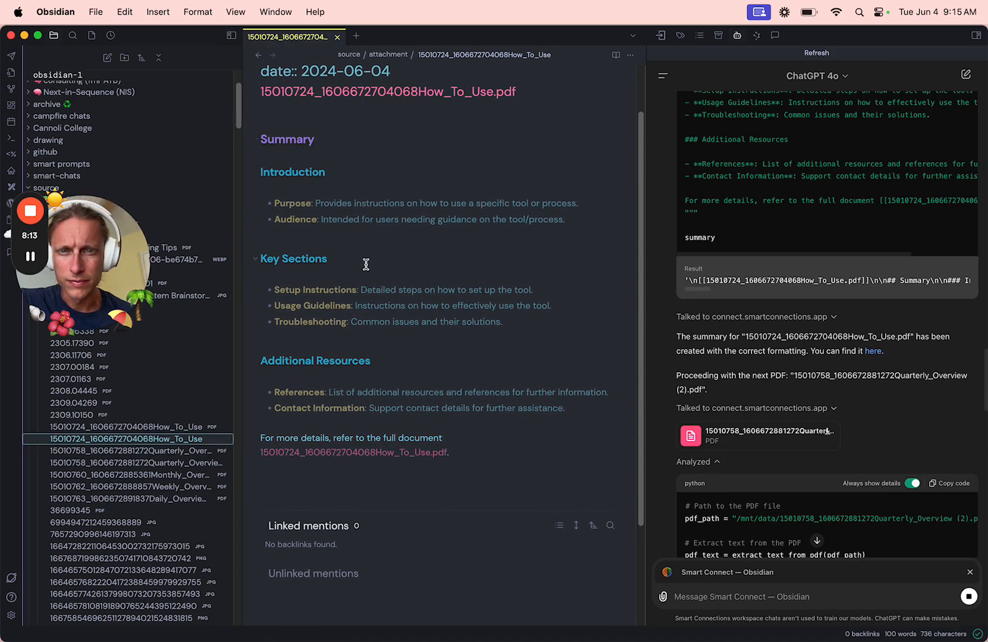
scroll(366, 264, "down", 1)
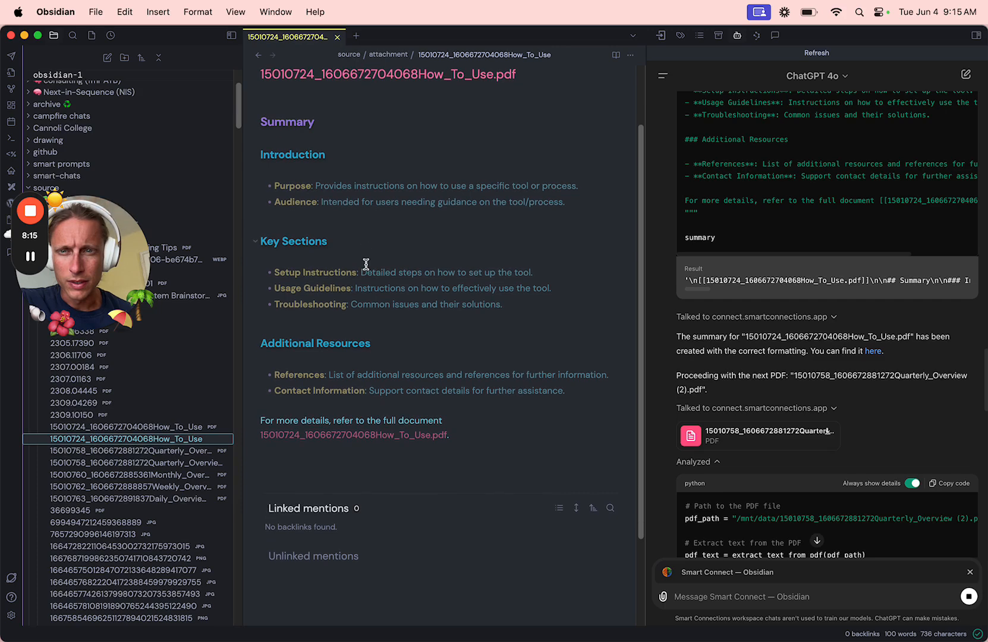
scroll(366, 264, "down", 2)
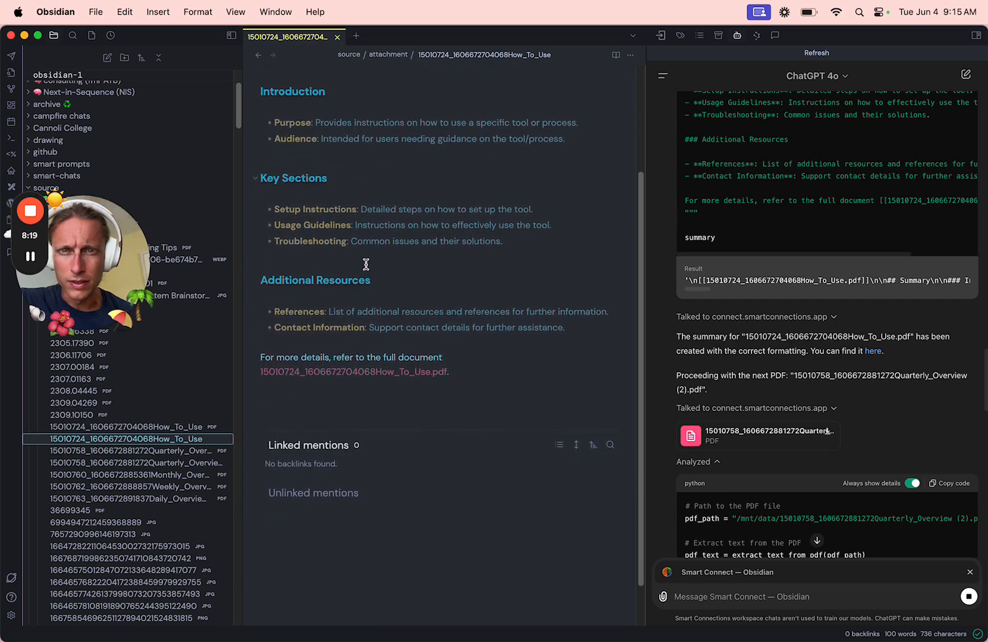
scroll(367, 264, "down", 2)
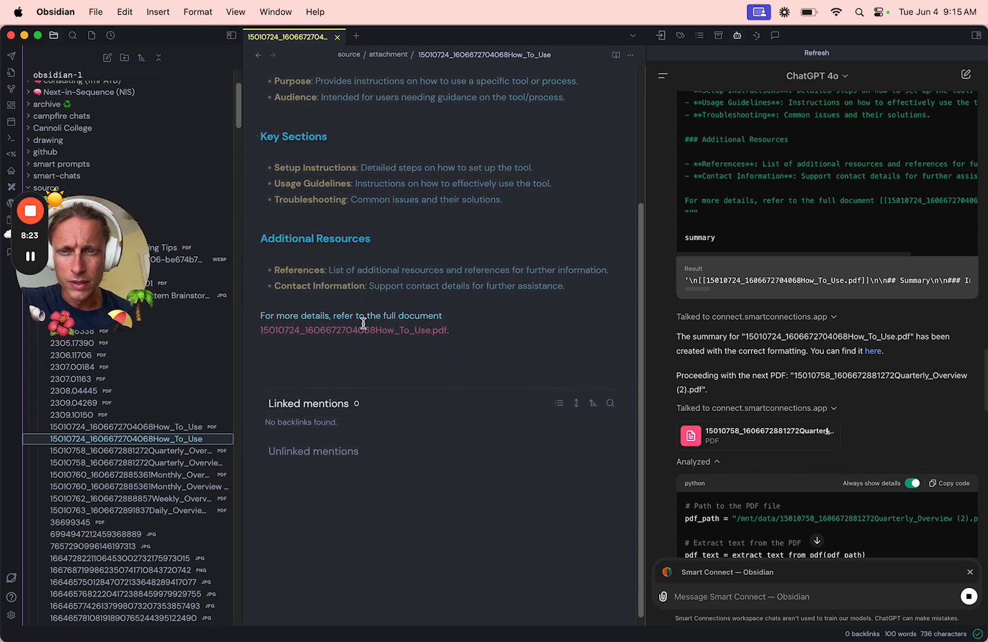
Step: Open the How_To_Use PDF from the summary note's closing link, close it after viewing, and return to the note's beginning
left_click(363, 330)
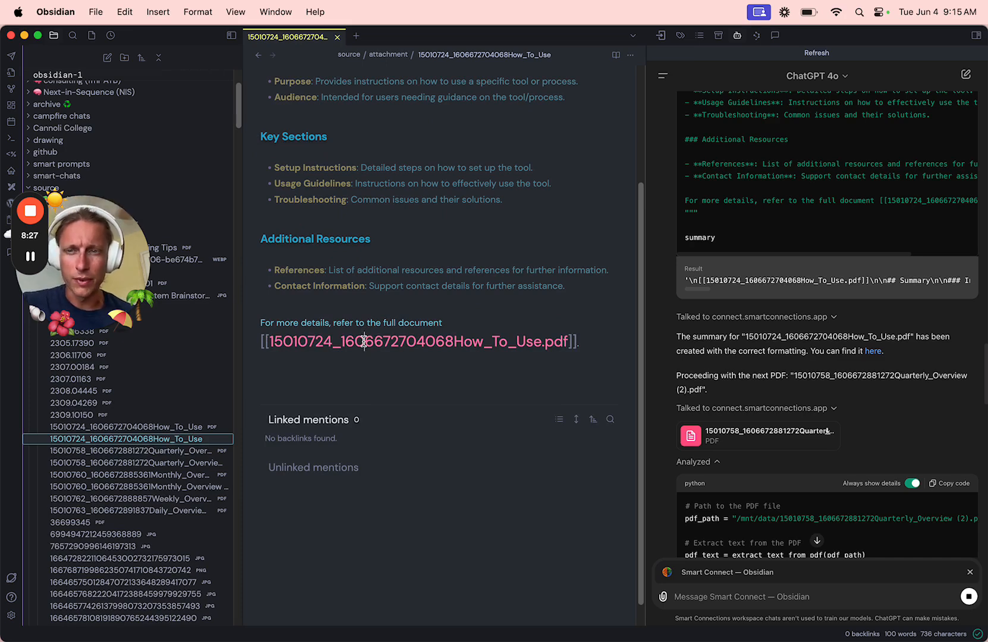
left_click(364, 342, "super")
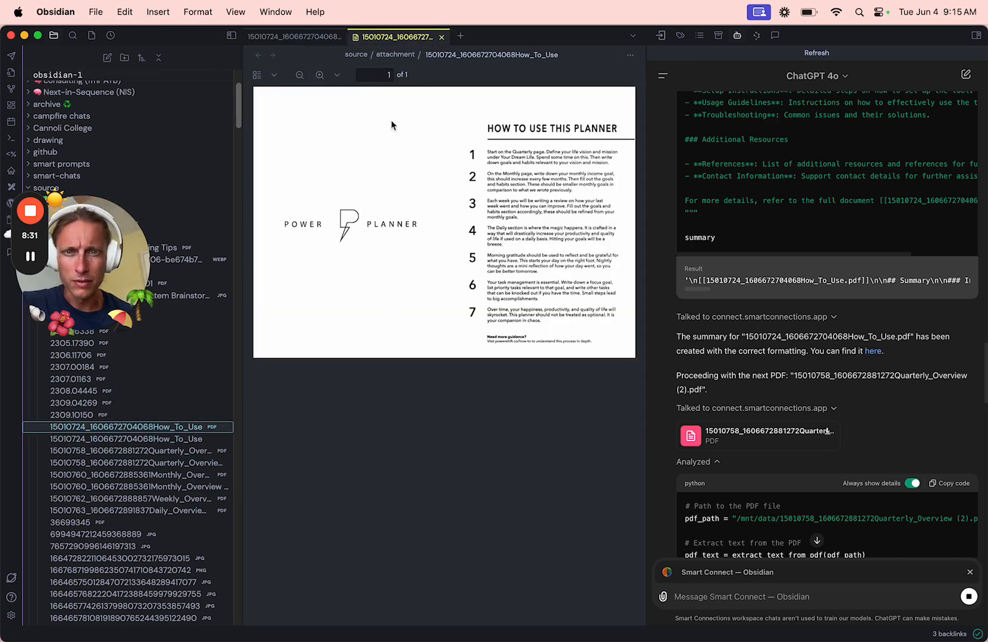
left_click(442, 36)
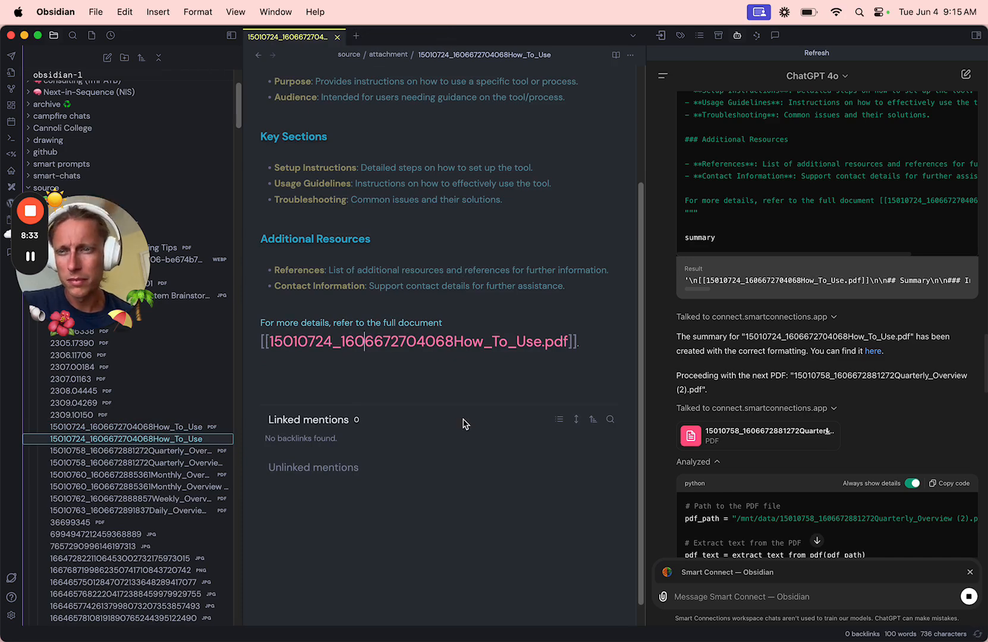
scroll(485, 423, "up", 3)
scroll(485, 420, "up", 3)
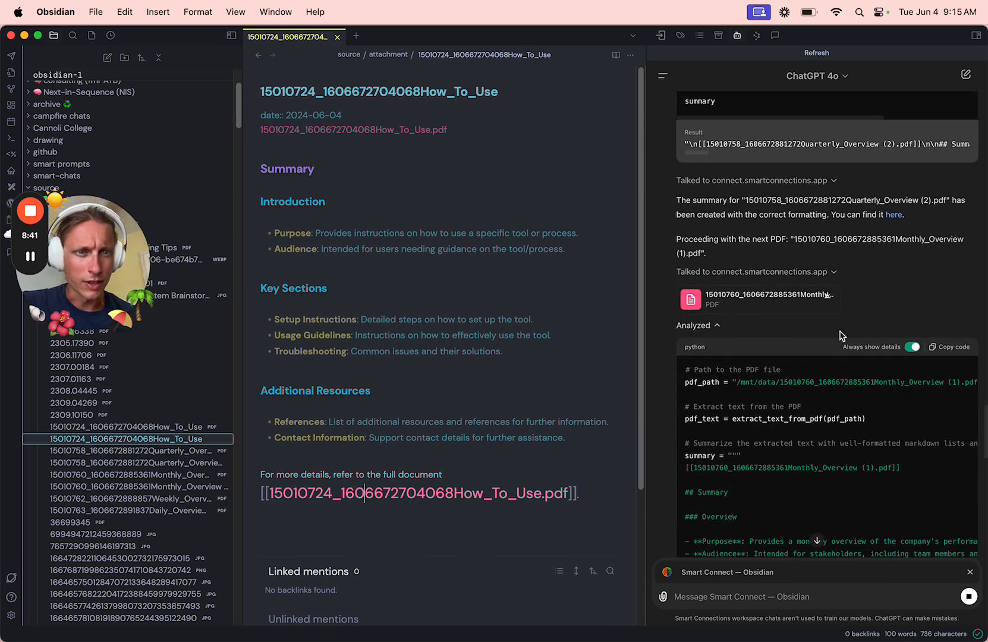
Step: Open the Quarterly_Overview (2) summary note from the chat, check its linked PDF, and close the PDF
left_click(894, 216)
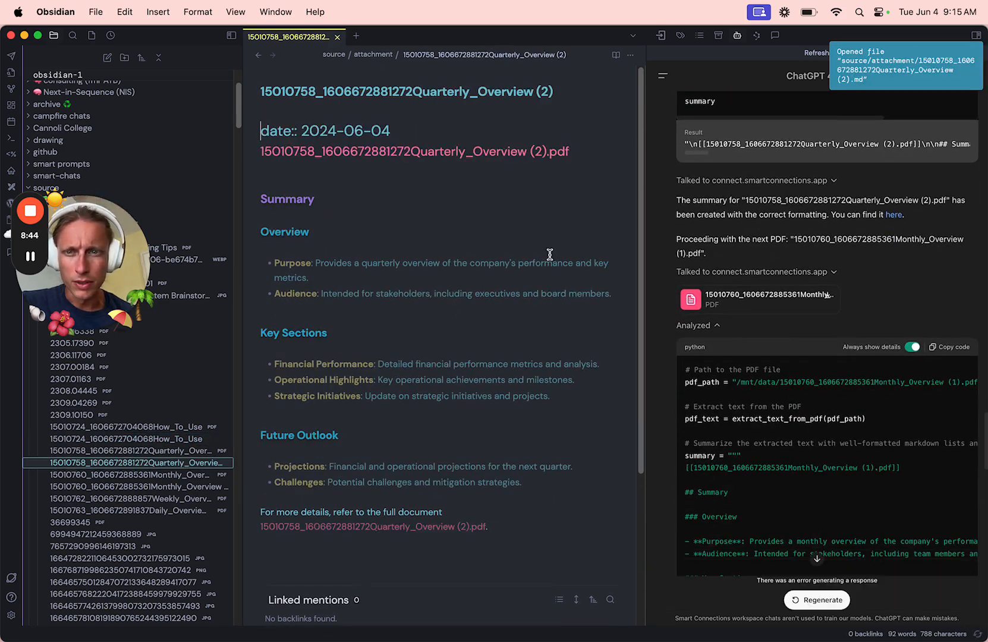
scroll(365, 282, "down", 3)
scroll(364, 282, "down", 4)
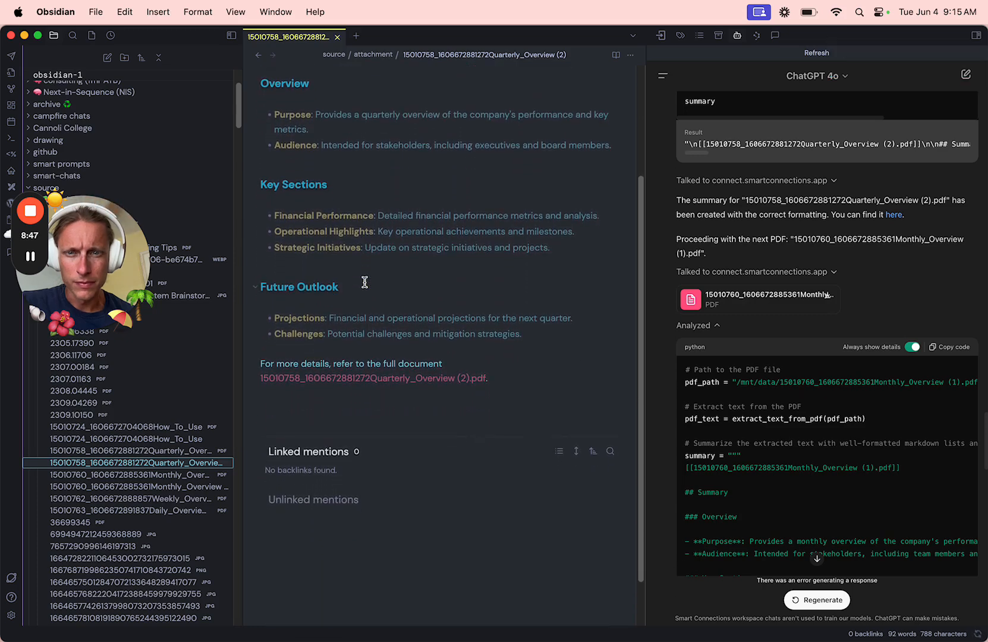
left_click(373, 379)
left_click(373, 390, "super")
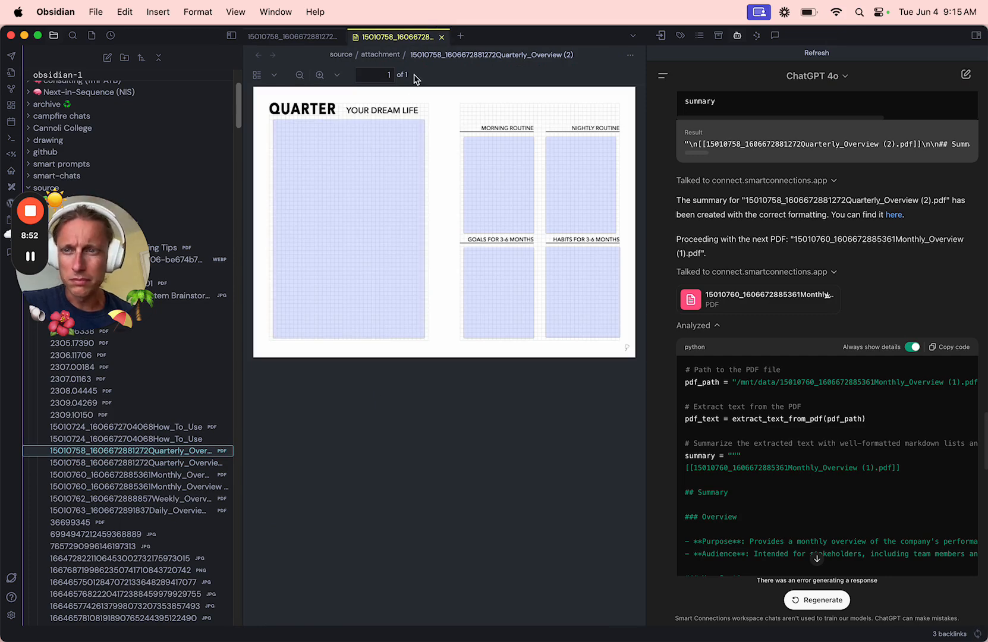
left_click(441, 37)
Step: Open the Monthly_Overview (1) summary note from the chat, check its linked PDF, and close the PDF
scroll(746, 444, "down", 10)
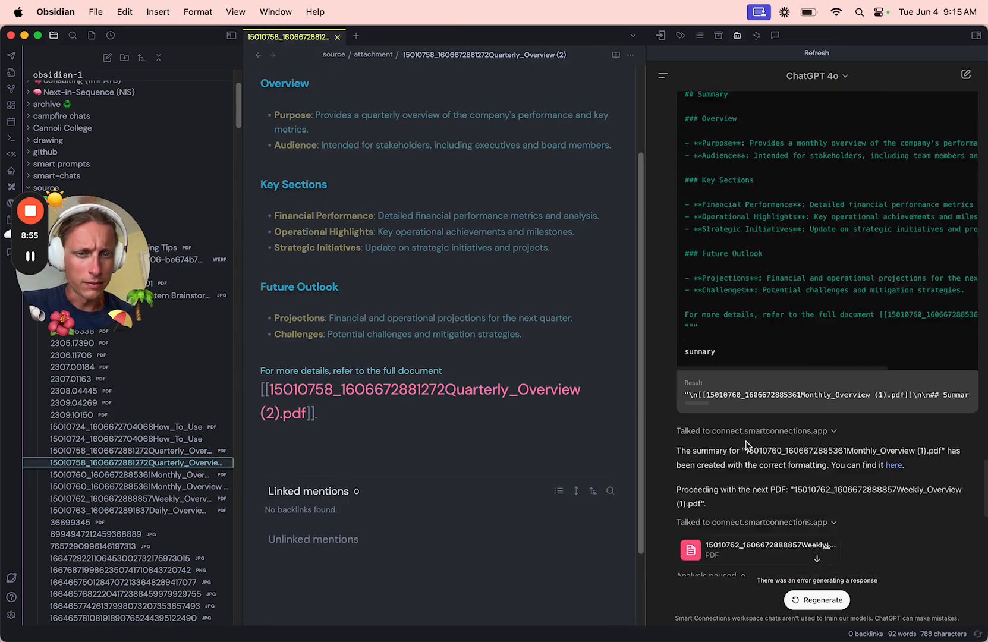
left_click(894, 294)
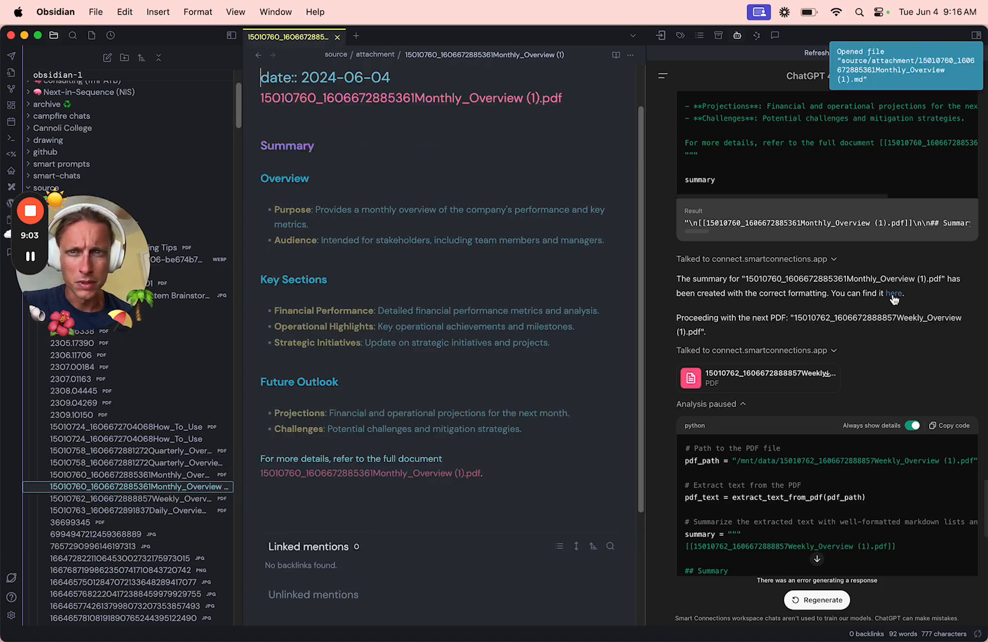
scroll(549, 297, "up", 2)
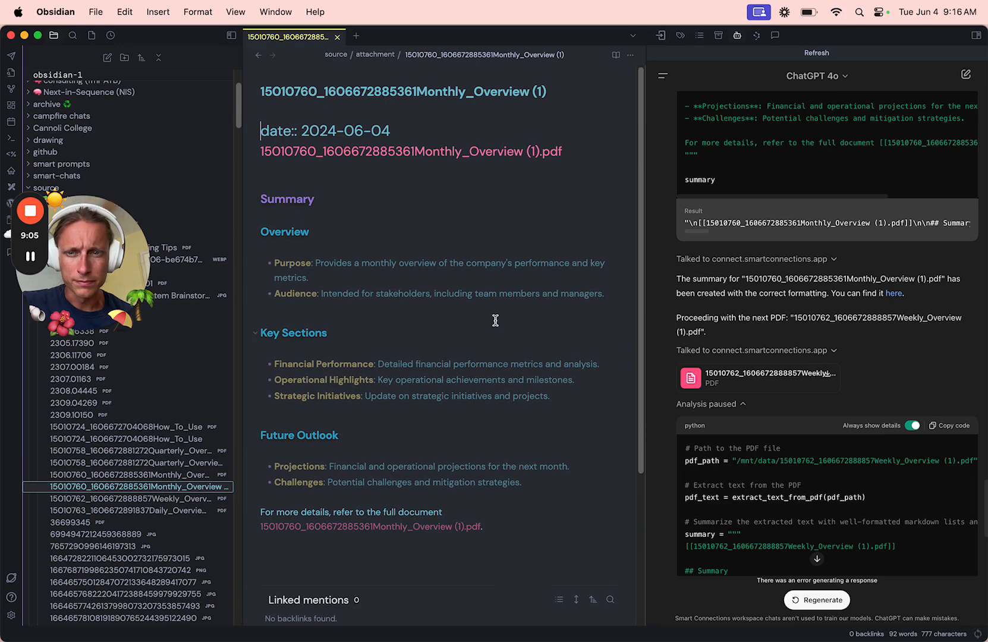
left_click(432, 154, "super")
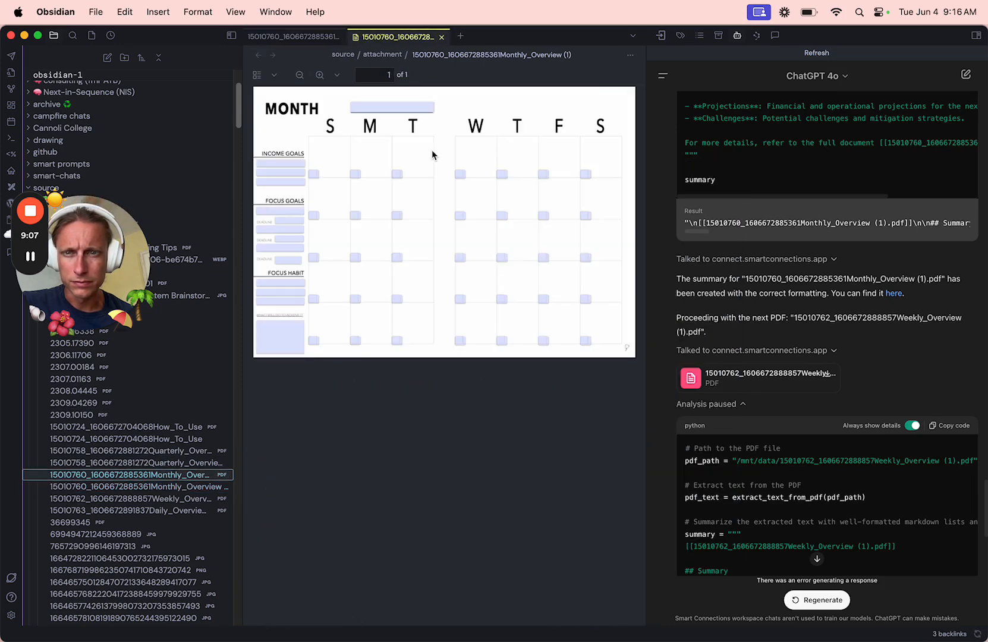
left_click(441, 37)
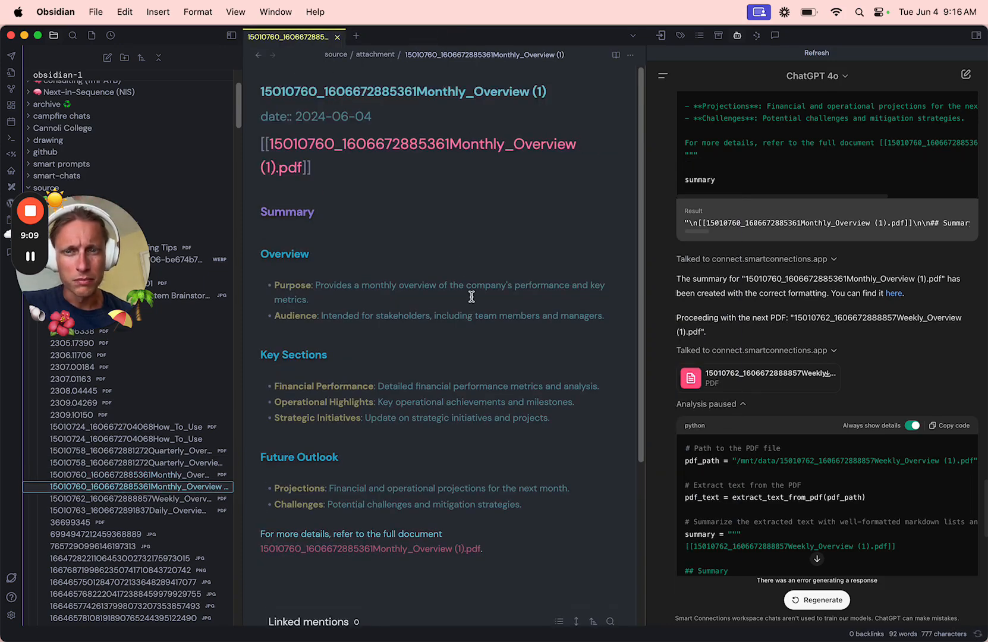
Step: Examine the end of the chat, including the code generated for Weekly_Overview (1).pdf
scroll(783, 400, "down", 6)
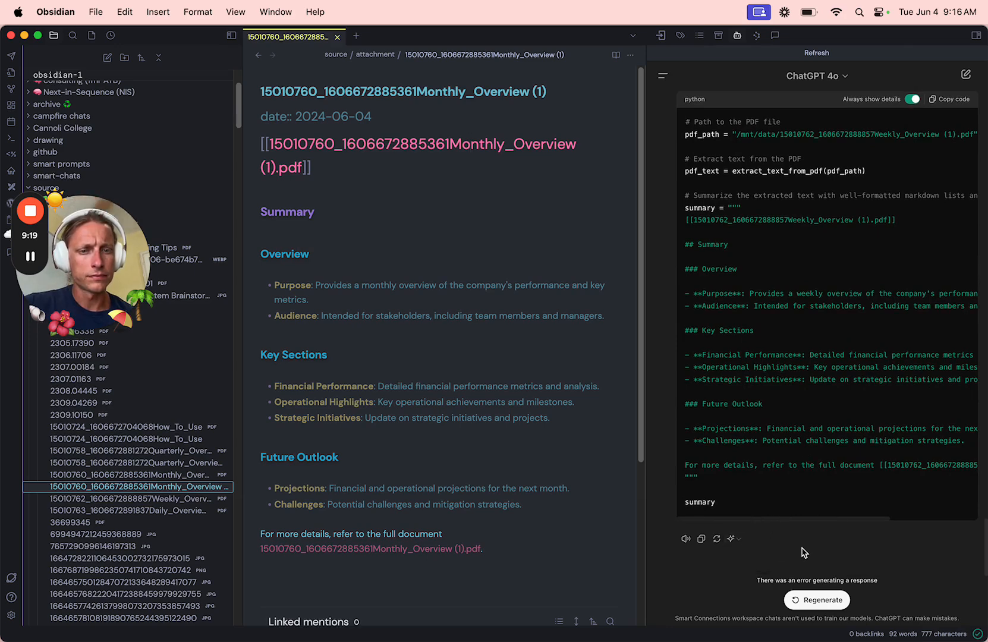
scroll(804, 553, "up", 4)
scroll(804, 553, "down", 4)
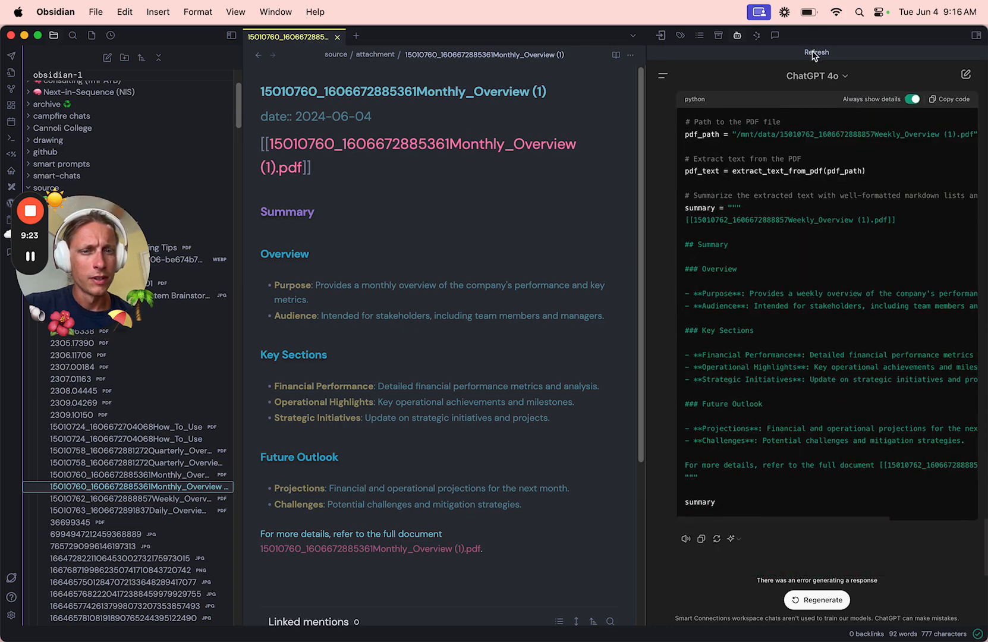
left_click(728, 506)
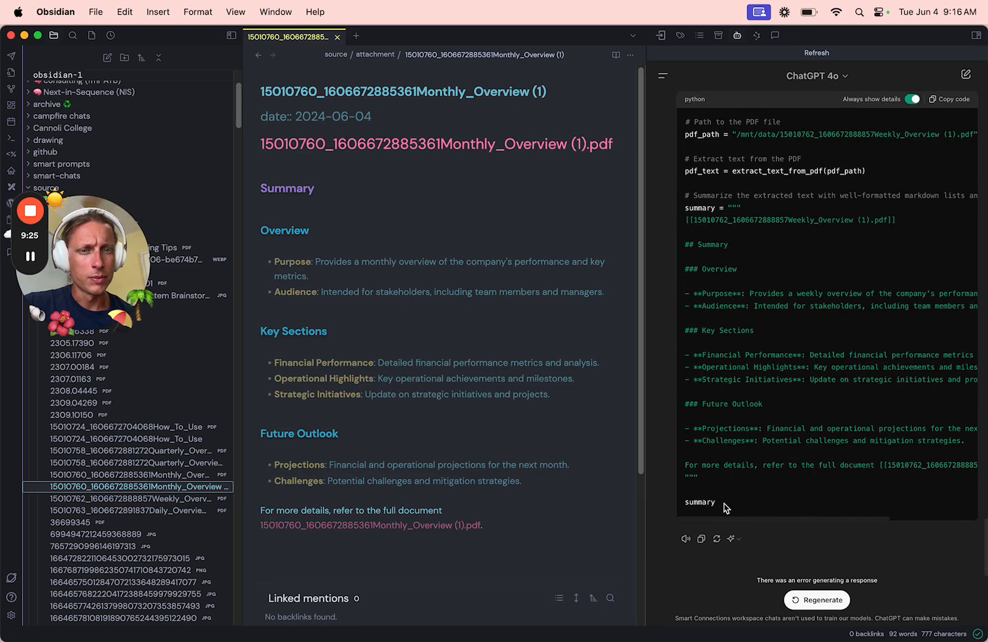
Step: Refresh the ChatGPT pane and reopen the "Summarize PDFs Assistance." conversation at the Weekly_Overview (1).pdf analysis
left_click(831, 52)
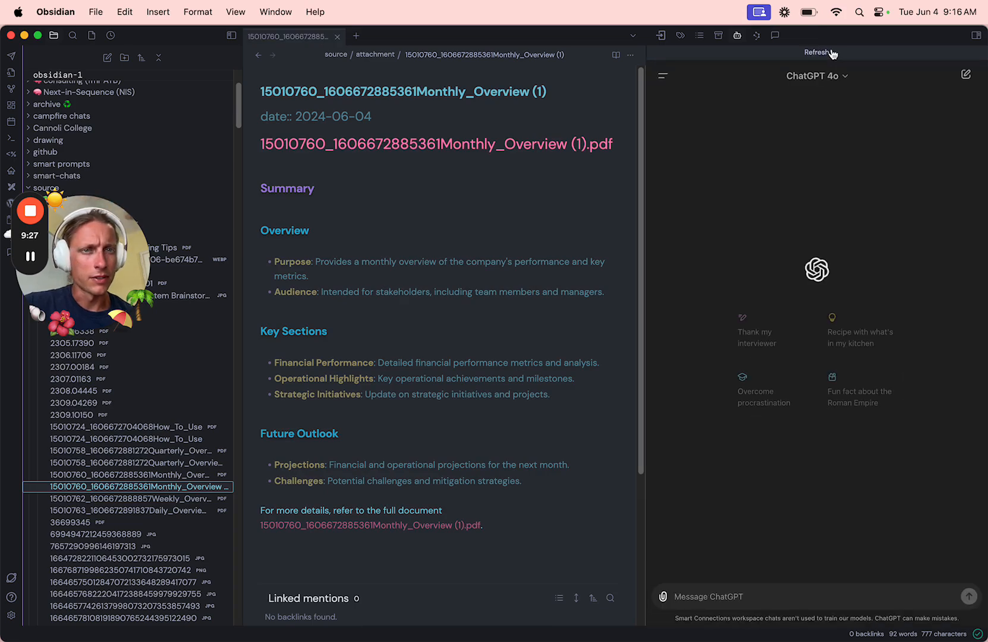
left_click(663, 76)
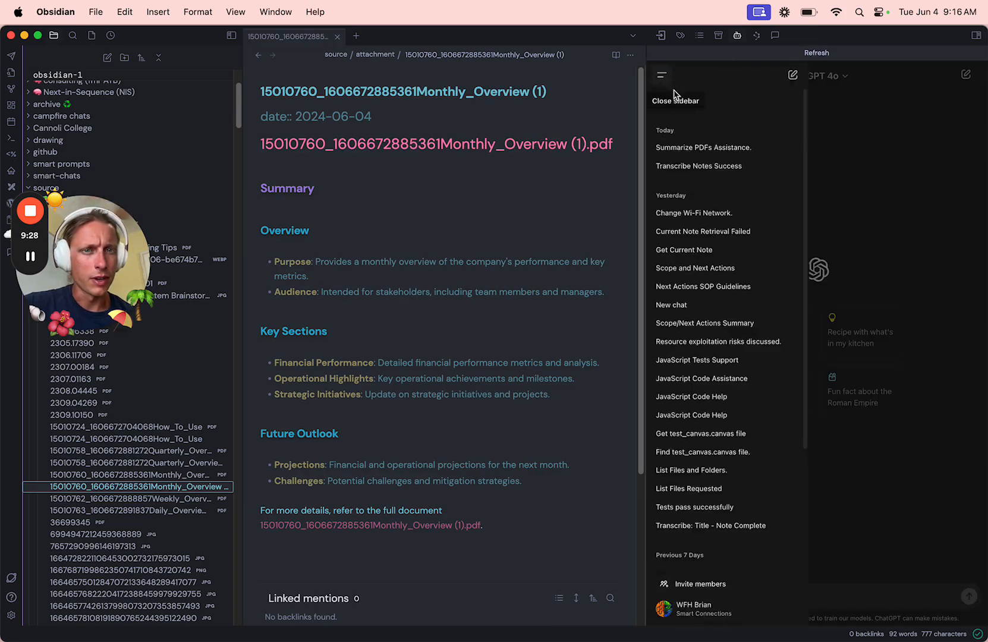
left_click(702, 147)
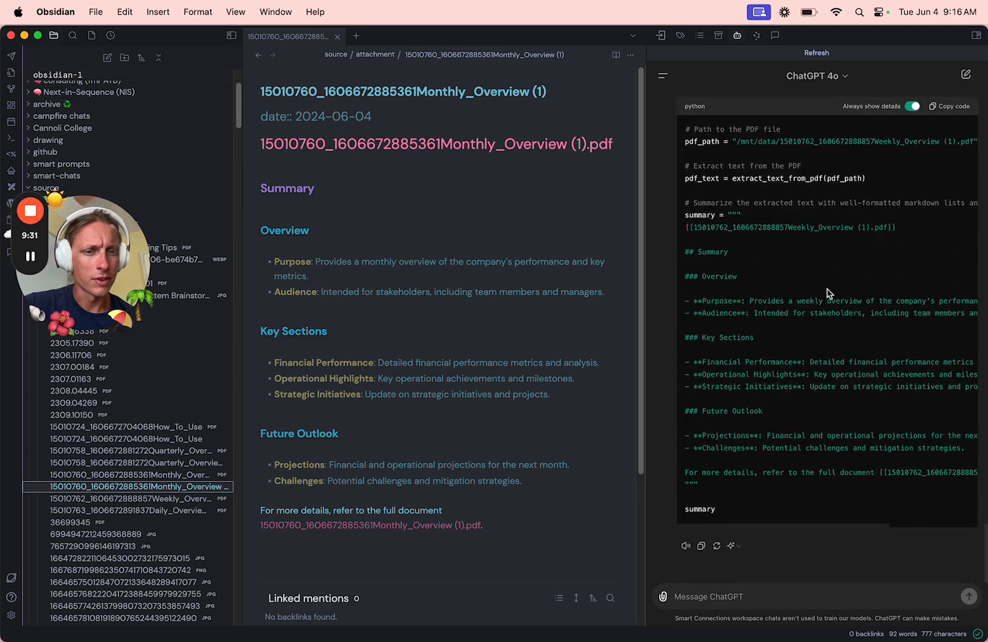
scroll(809, 427, "up", 3)
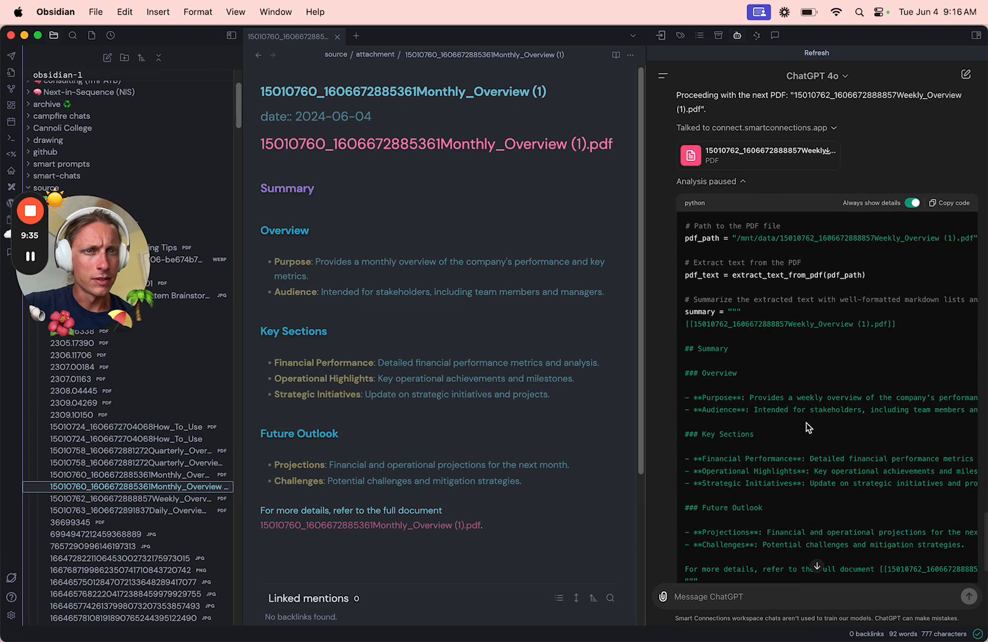
Step: Send the message "Continue, but add a suggested name to most accurately represent the PDF and note as the top level heading for each summary note"
scroll(809, 427, "down", 3)
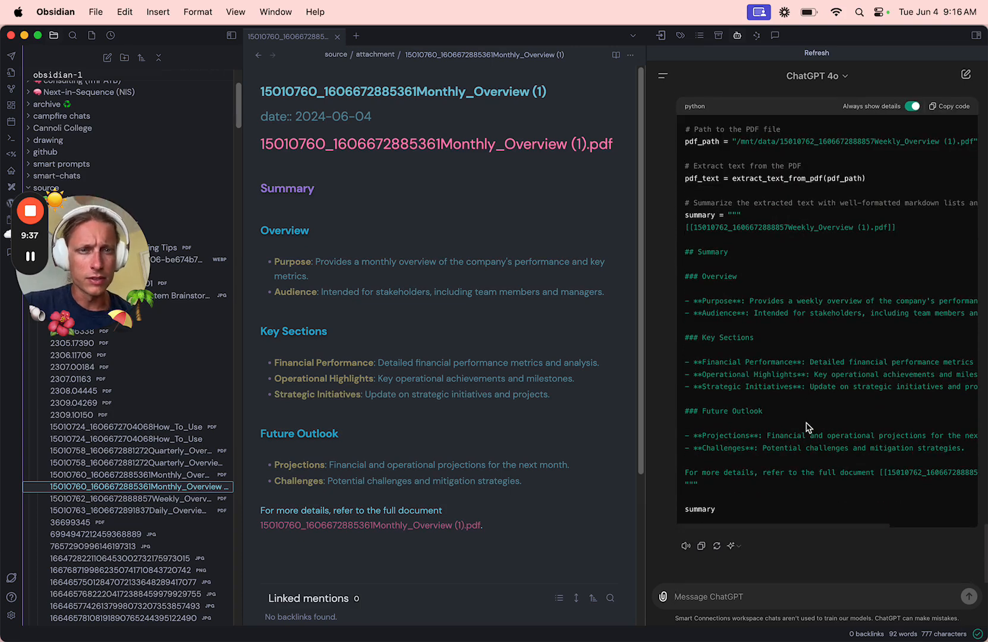
type("Co")
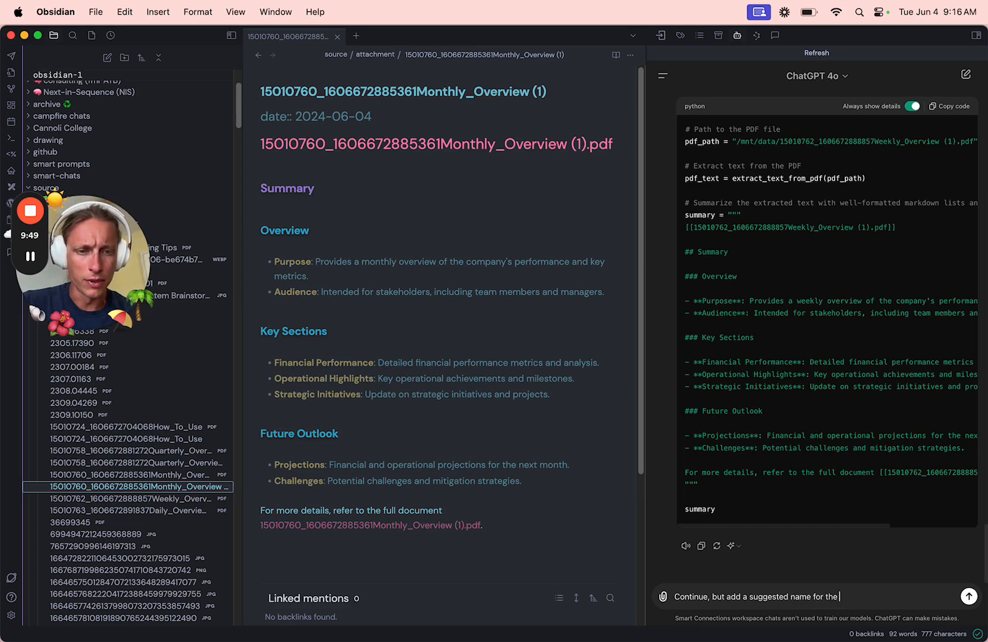
key("BackSpace")
key("BackSpace")
key("BackSpace")
key("BackSpace")
key("BackSpace")
key("BackSpace")
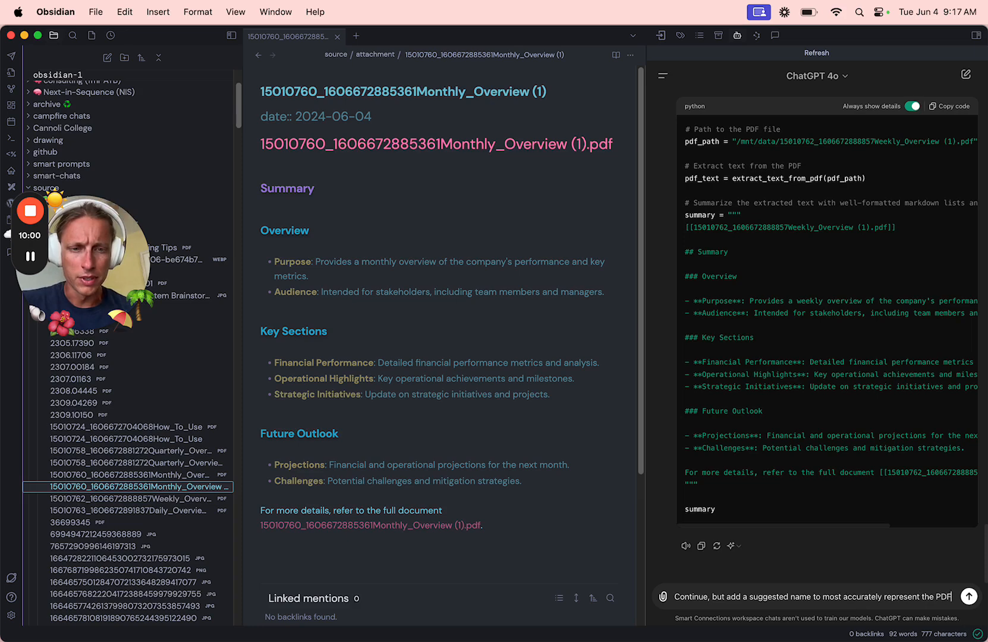
type("nd")
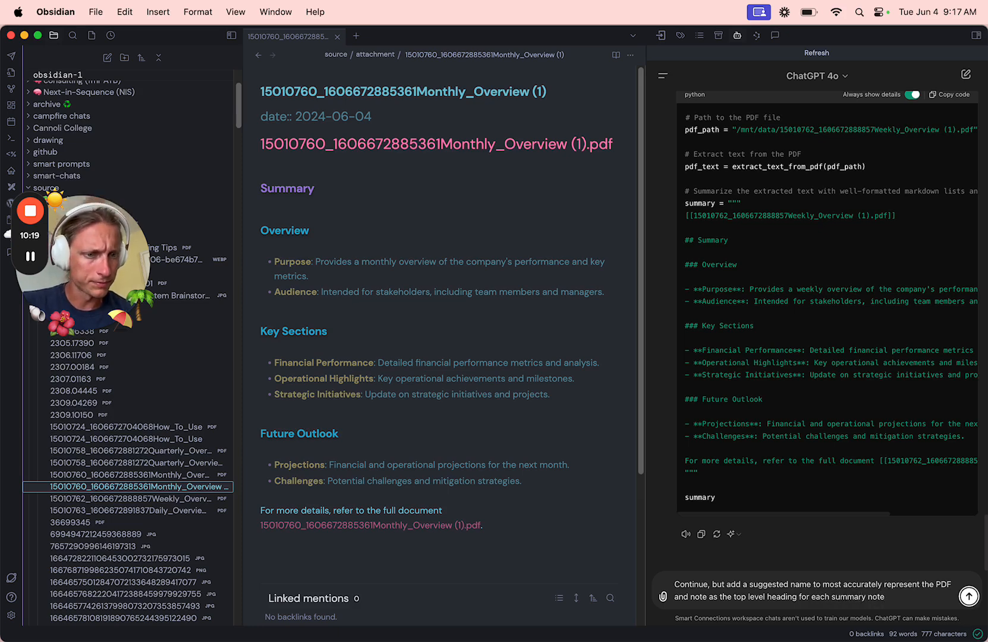
left_click(969, 596)
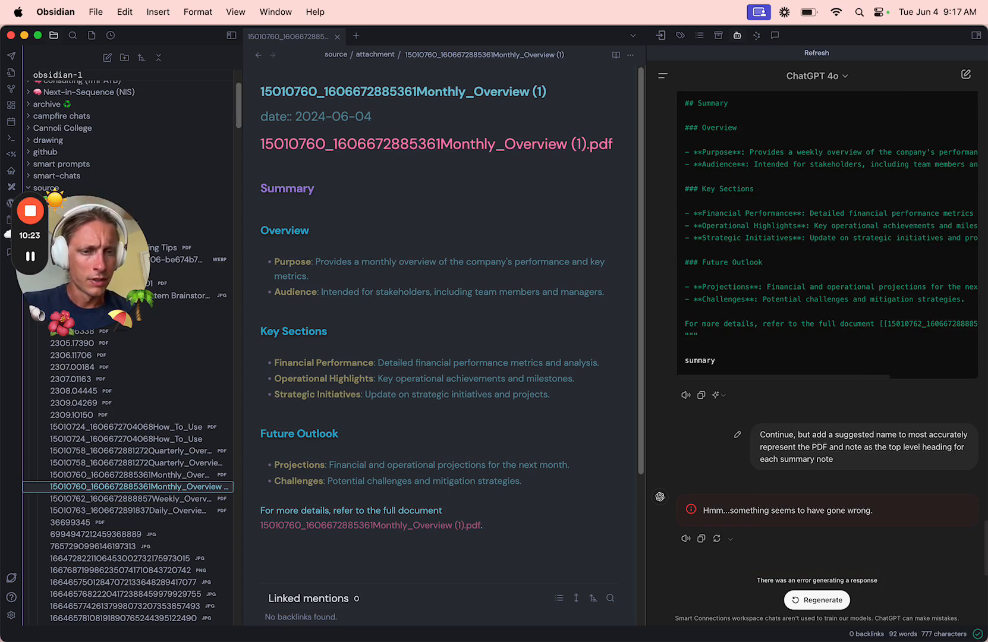
Step: Copy the text of the last sent message, leave it unedited, and refresh the ChatGPT pane
left_click(738, 435)
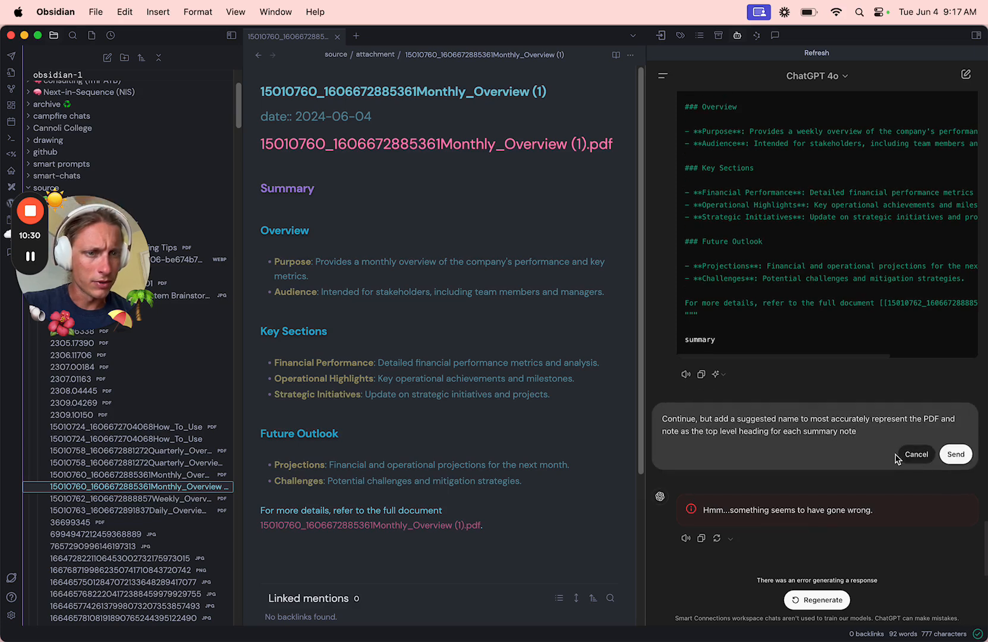
key("super+a")
key("super+c")
key("BackSpace")
left_click(918, 454)
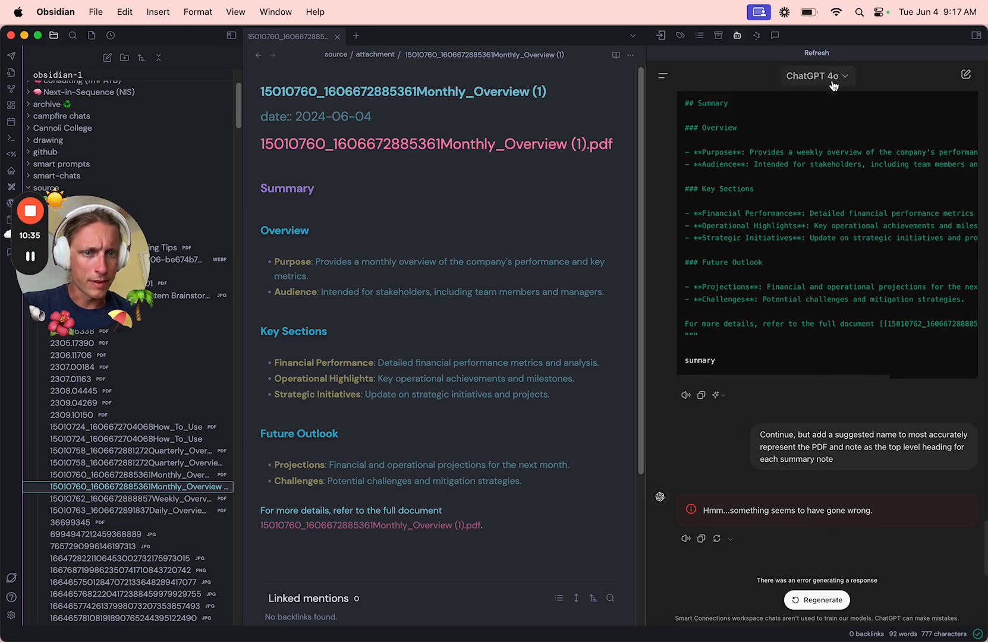
left_click(824, 62)
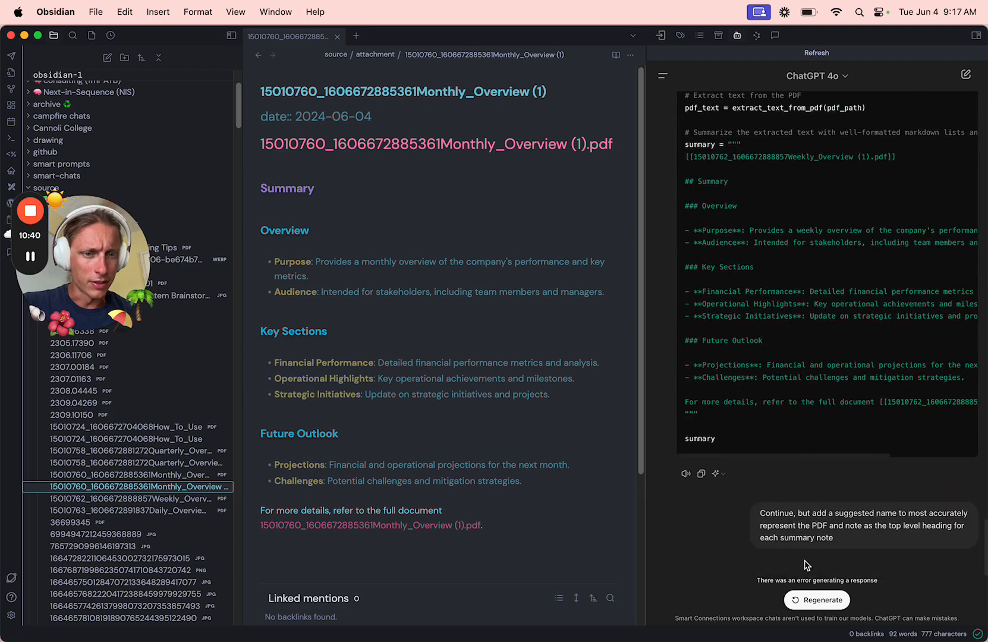
Step: Resend the last message unchanged and regenerate its reply with GPT-3.5, switching back to GPT-4o for another try
left_click(740, 516)
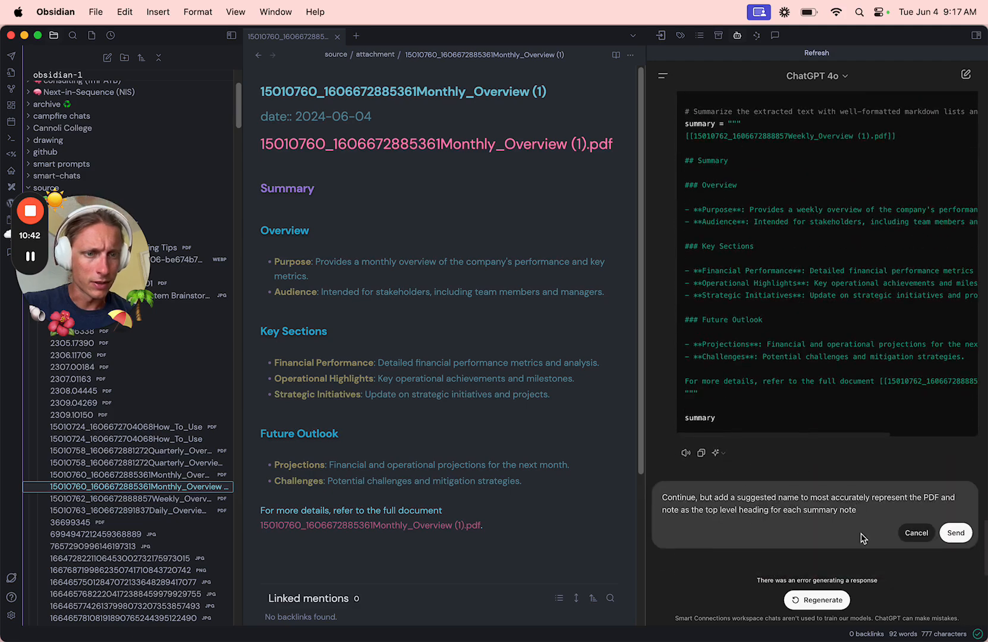
left_click(952, 536)
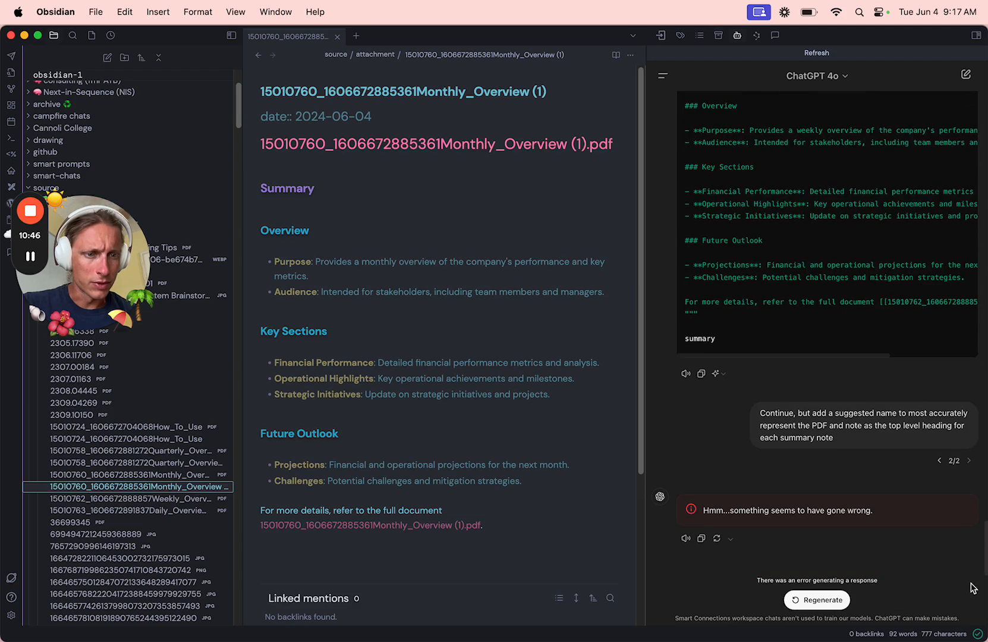
left_click(732, 539)
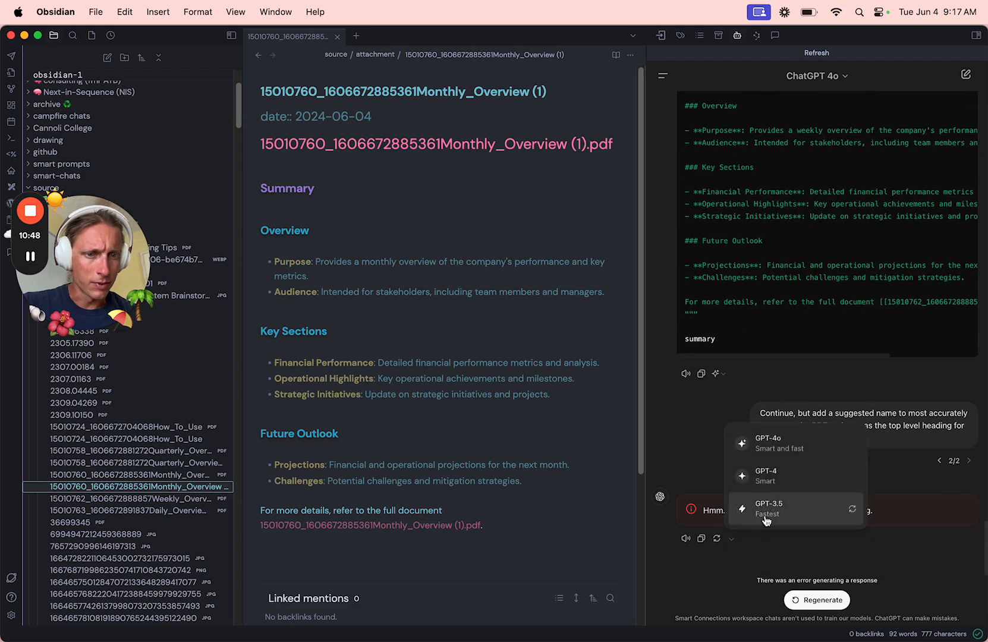
left_click(767, 518)
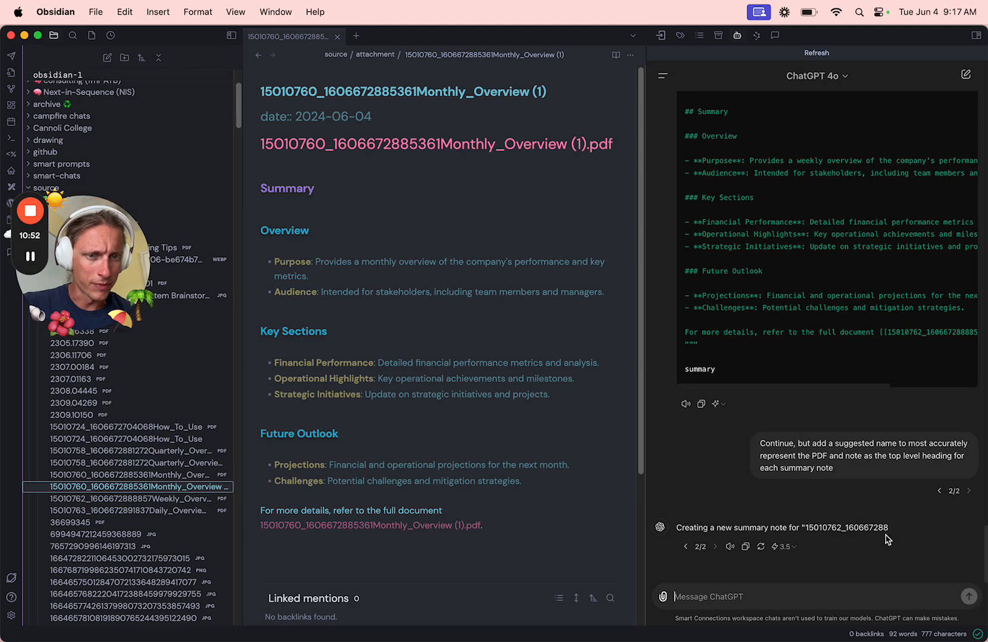
left_click(783, 546)
left_click(823, 456)
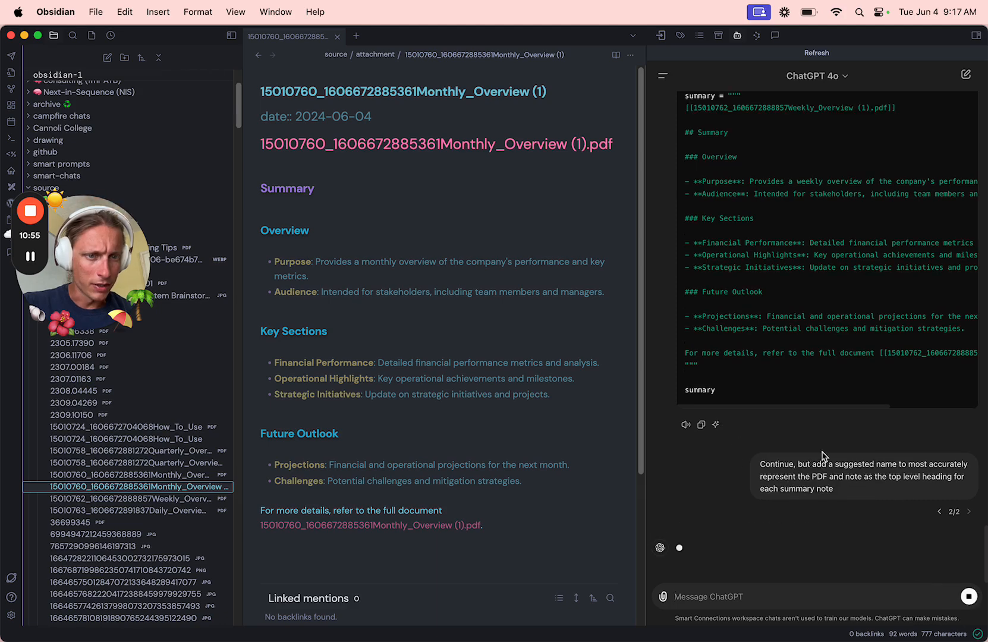
Step: Mention the Smart Connect — Obsidian GPT in the chat and send it the copied "Continue" instruction
type("@")
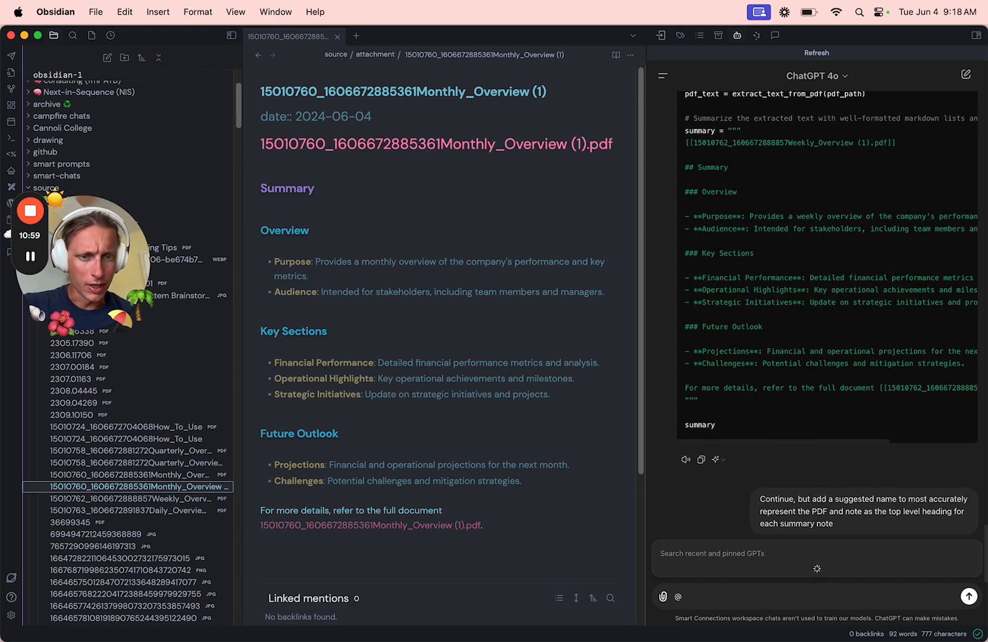
type("sma")
key("Return")
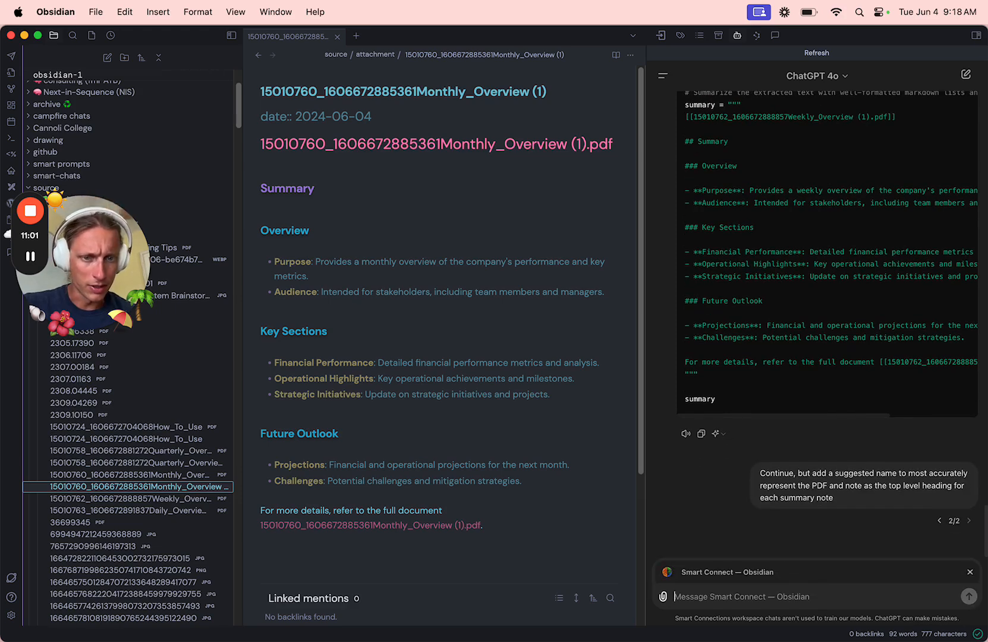
key("super+v")
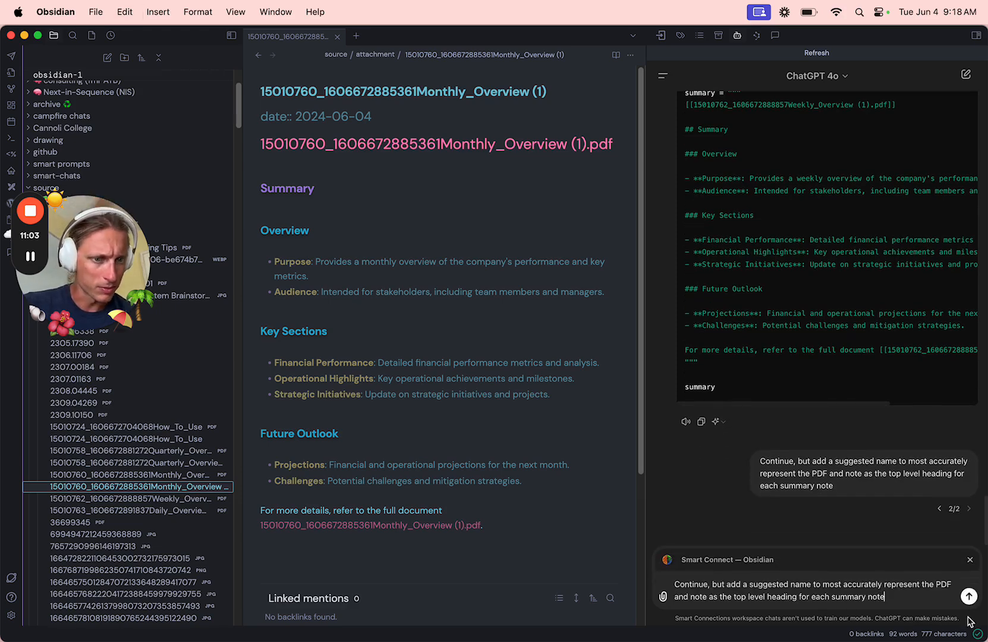
left_click(971, 598)
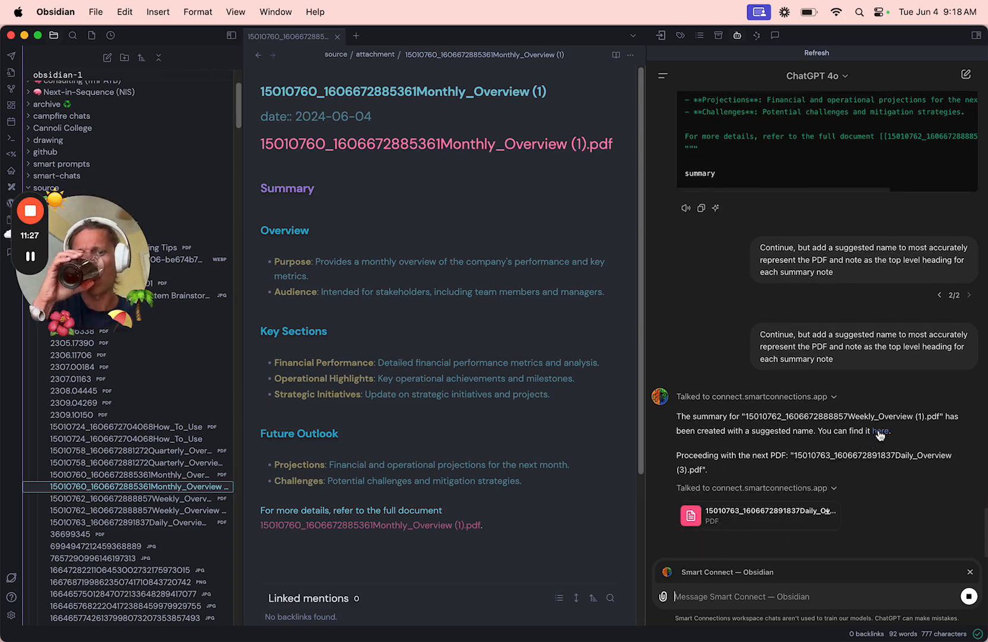
Step: Open the Weekly_Overview (1) summary note from the chat and review it and the Daily Overview summary code
left_click(881, 433)
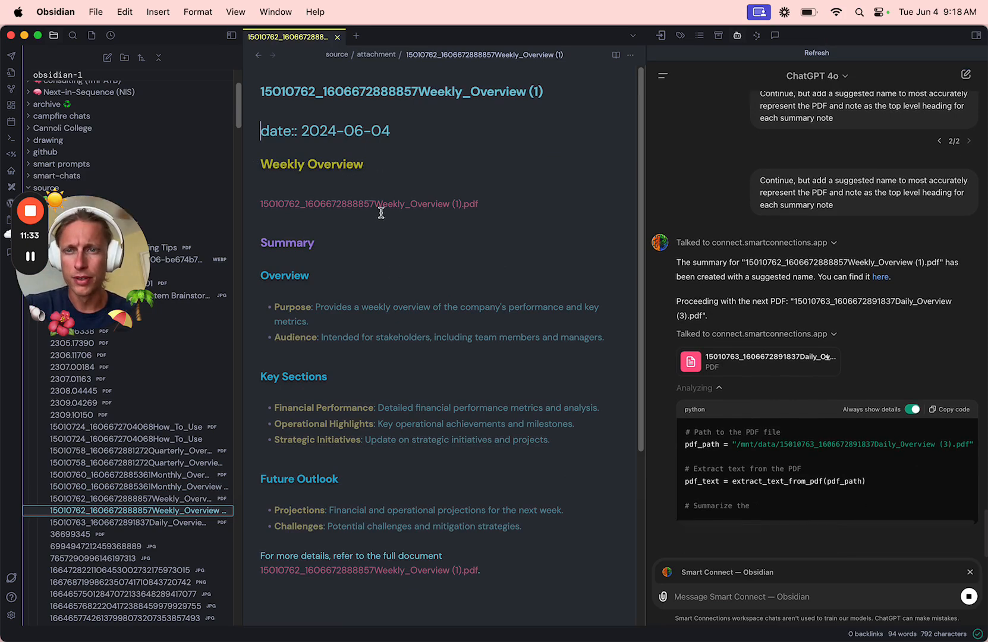
scroll(395, 273, "down", 5)
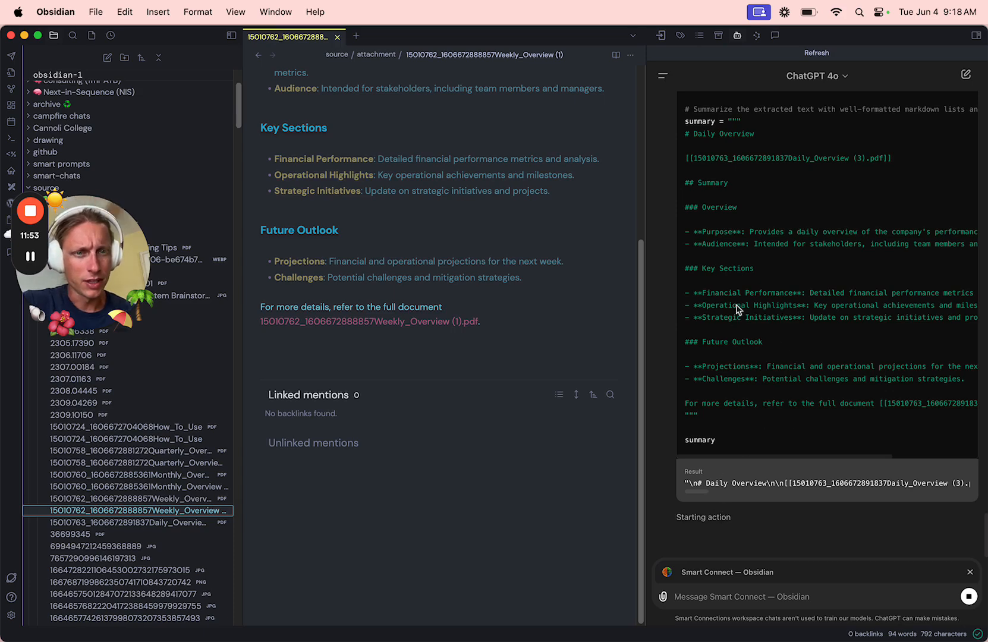
left_click_drag(722, 147, 733, 406)
left_click(747, 230)
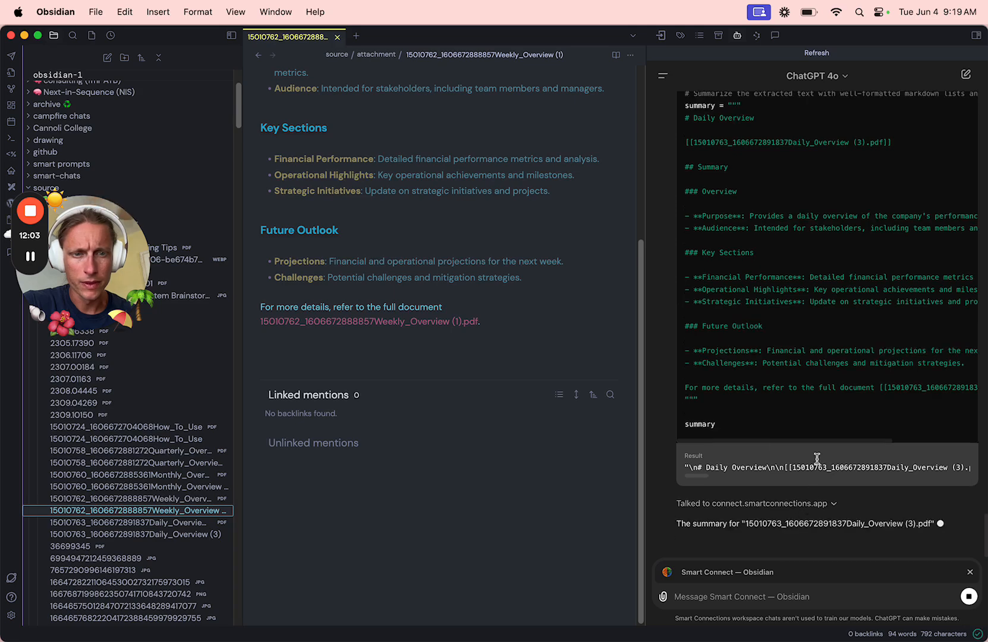
Step: Stop the ongoing response and open the Daily_Overview (3) summary note from the chat to review it
left_click(968, 596)
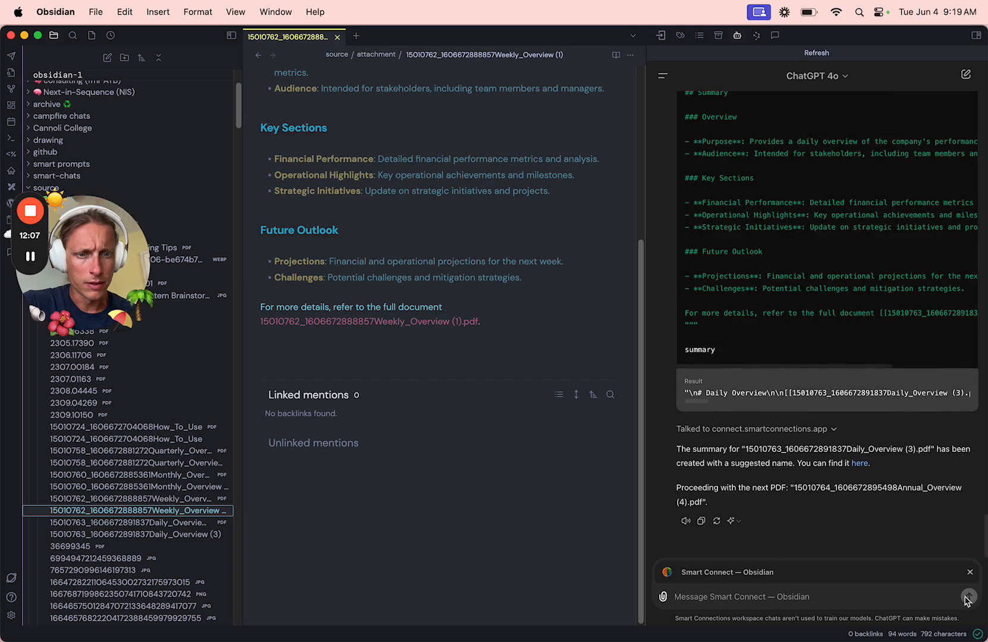
left_click(860, 463)
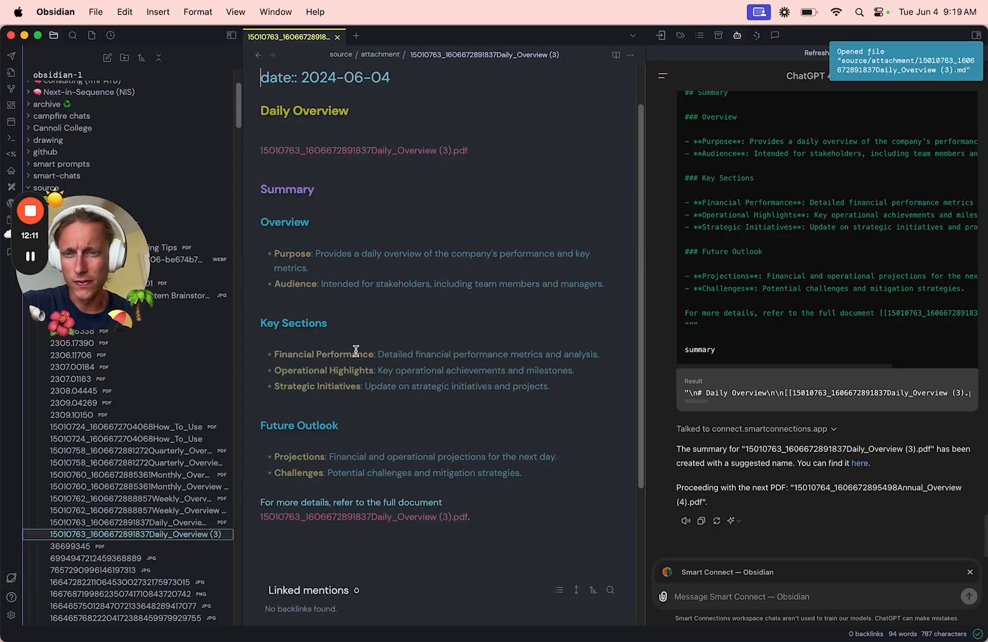
scroll(356, 351, "down", 3)
scroll(355, 352, "up", 4)
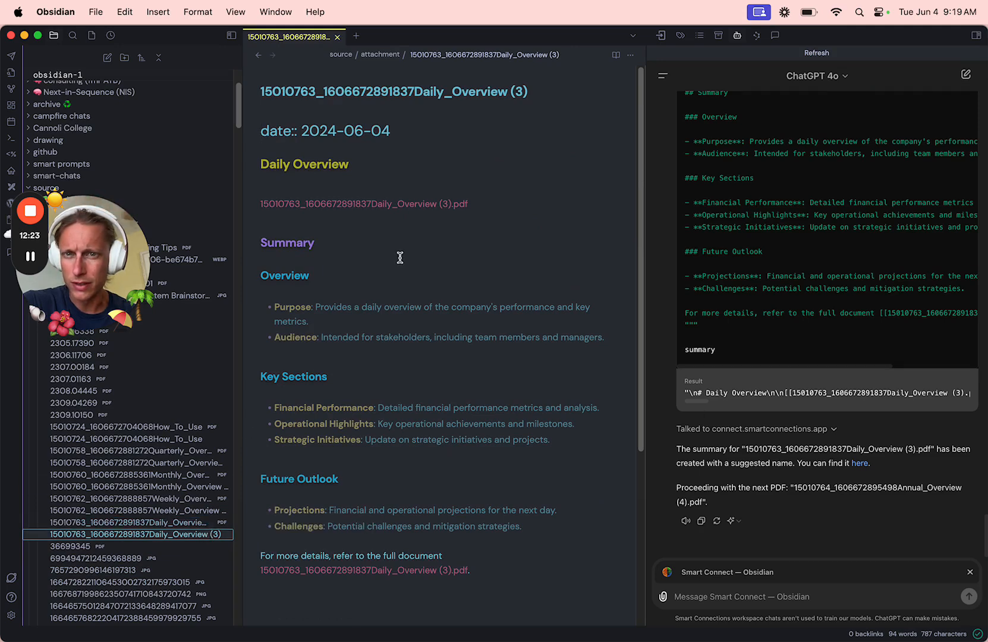
Step: Send Smart Connect "Output summary note directly into the create-note action, skipping making a summary variable in code-interpreter to save time"
left_click(759, 598)
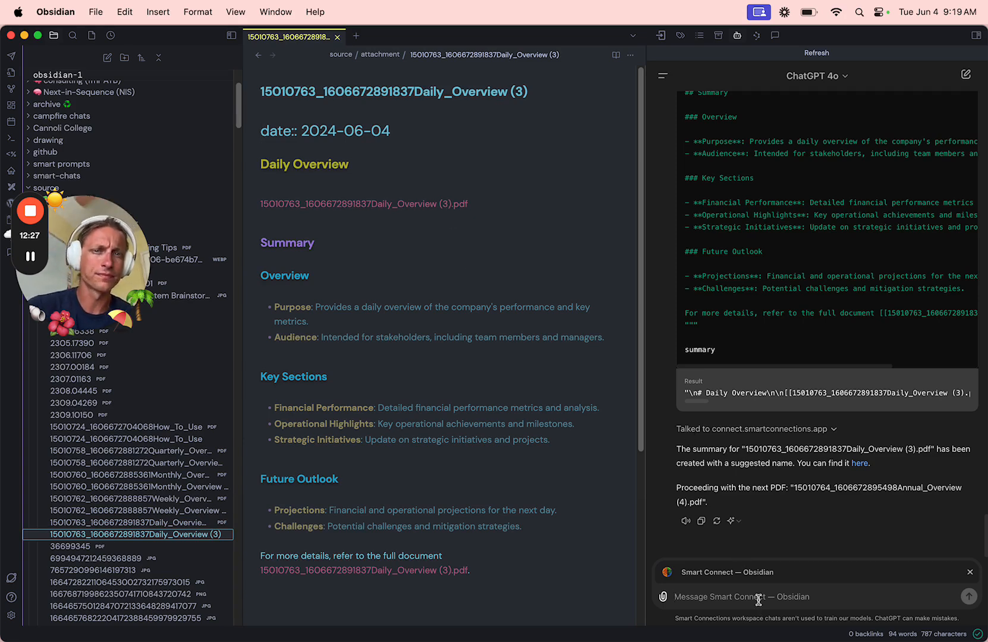
scroll(776, 350, "up", 3)
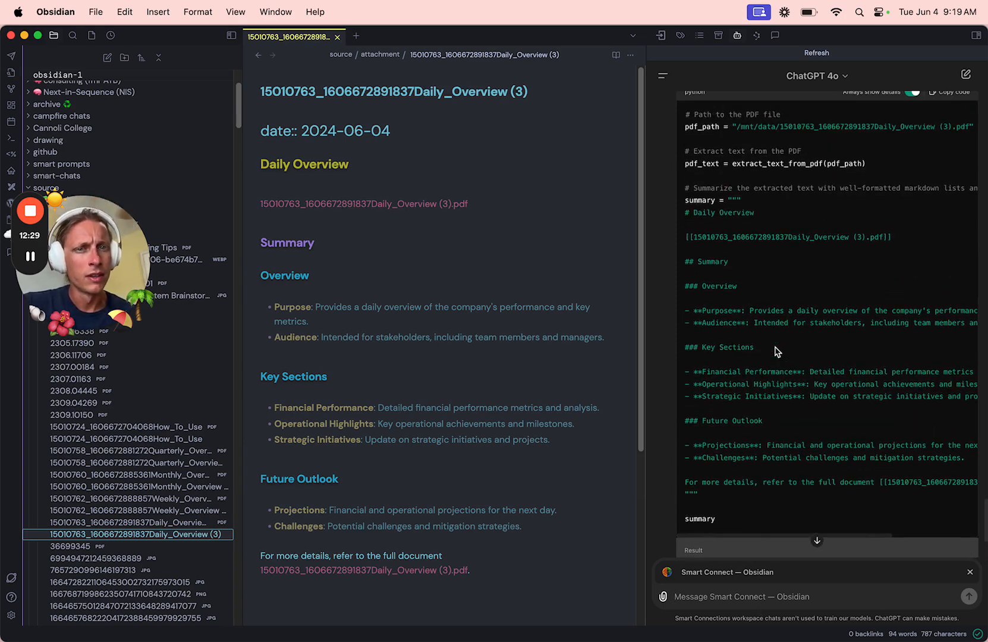
scroll(777, 351, "up", 2)
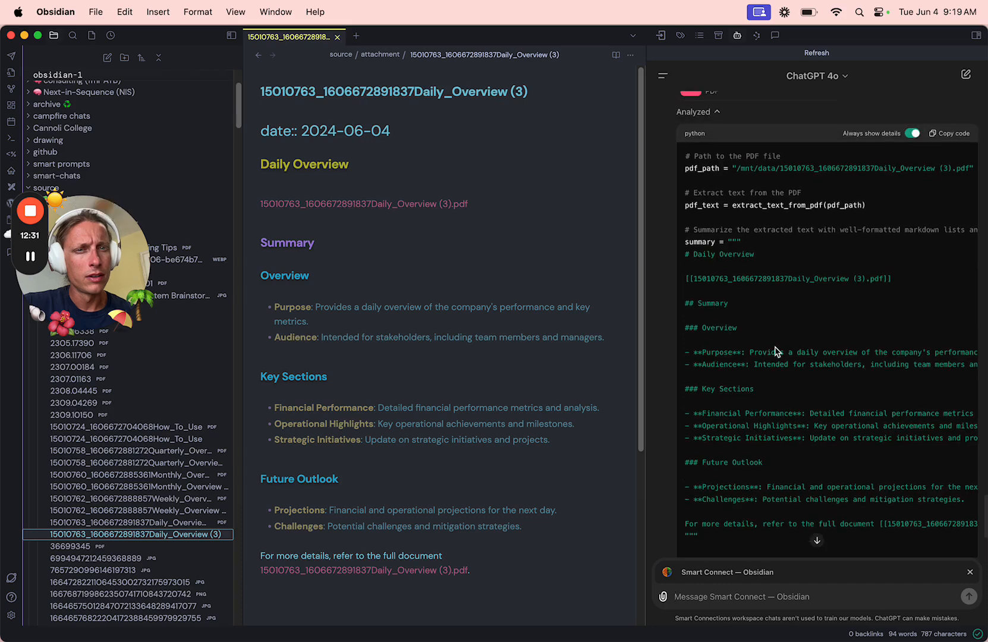
scroll(776, 350, "down", 5)
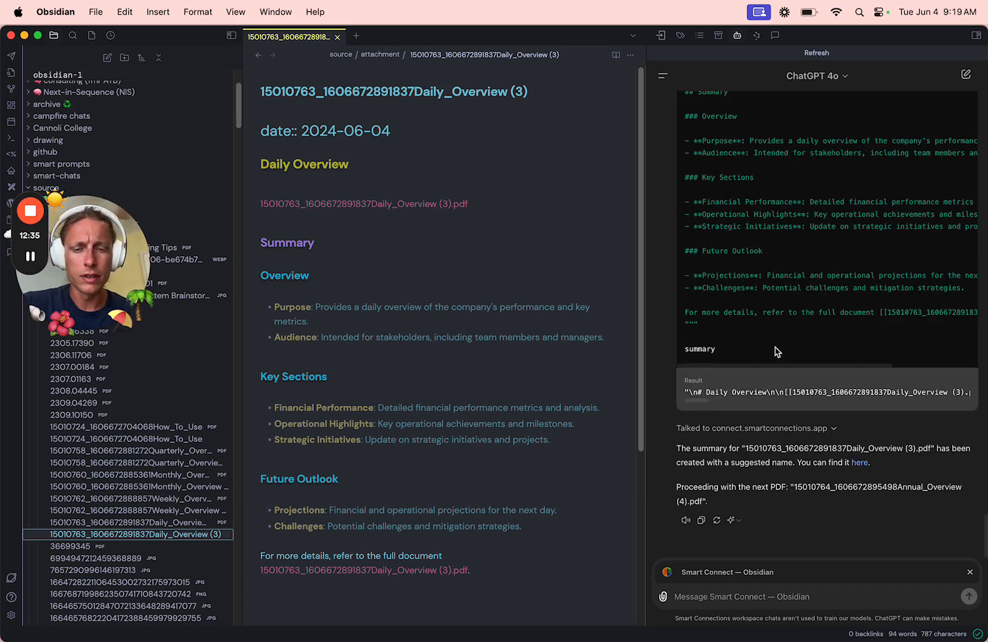
type("Output summary note directly")
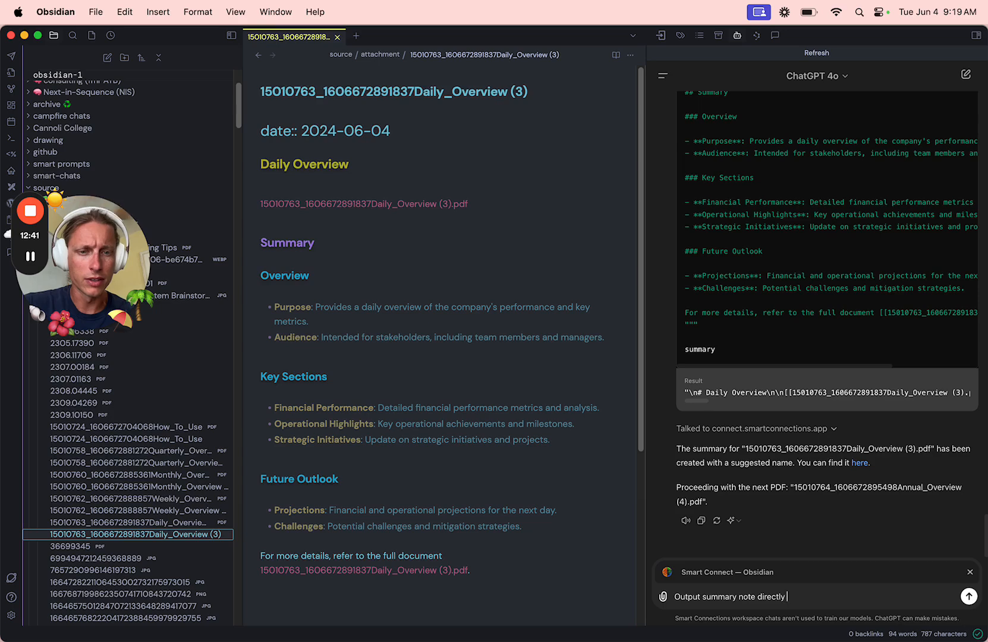
type(" into the create-note action, skipp")
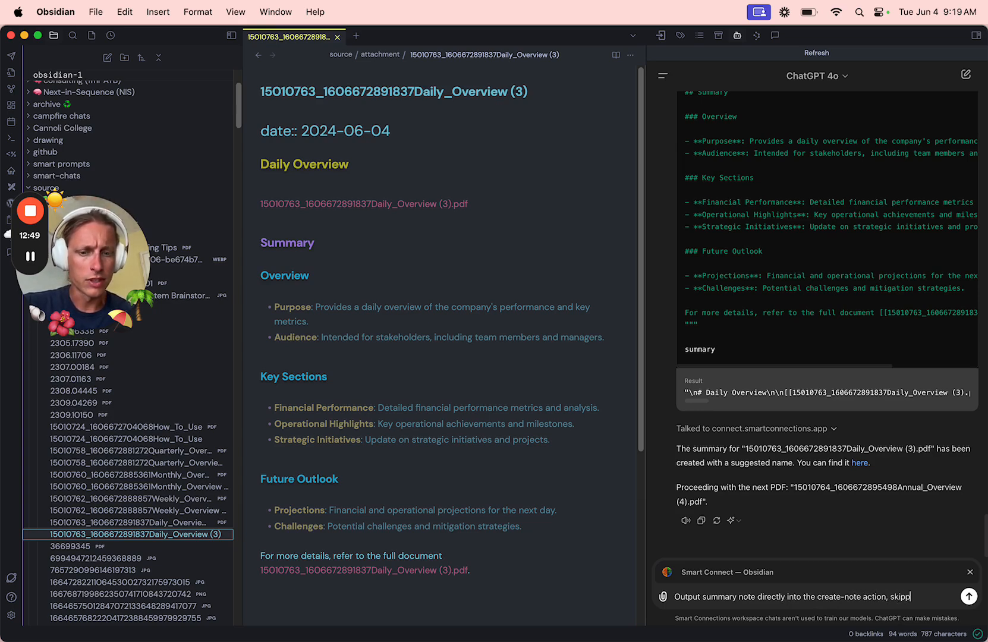
type("ing mak")
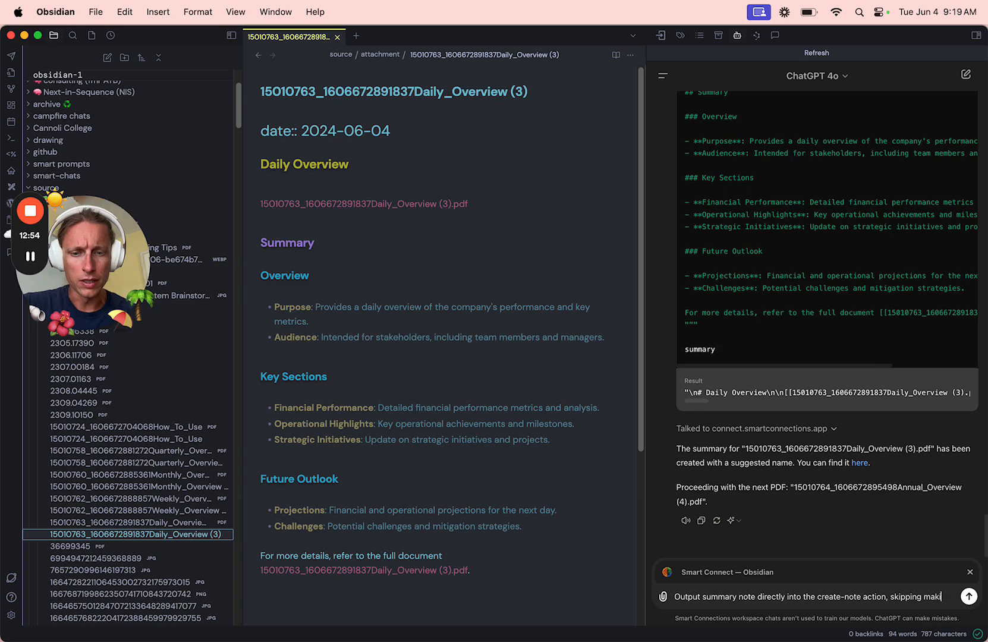
type("ing a su")
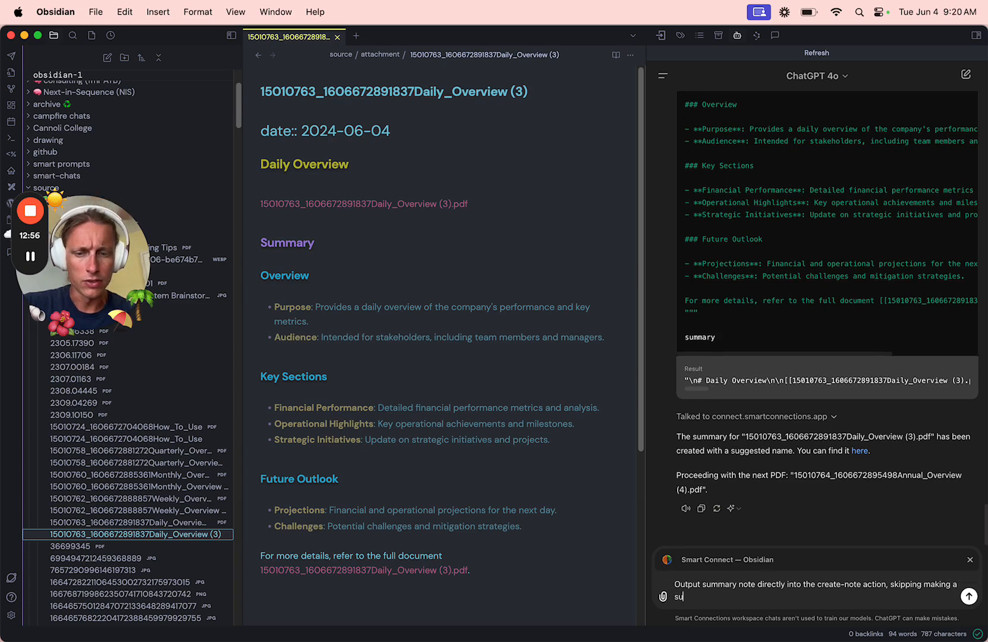
type("mmary variab")
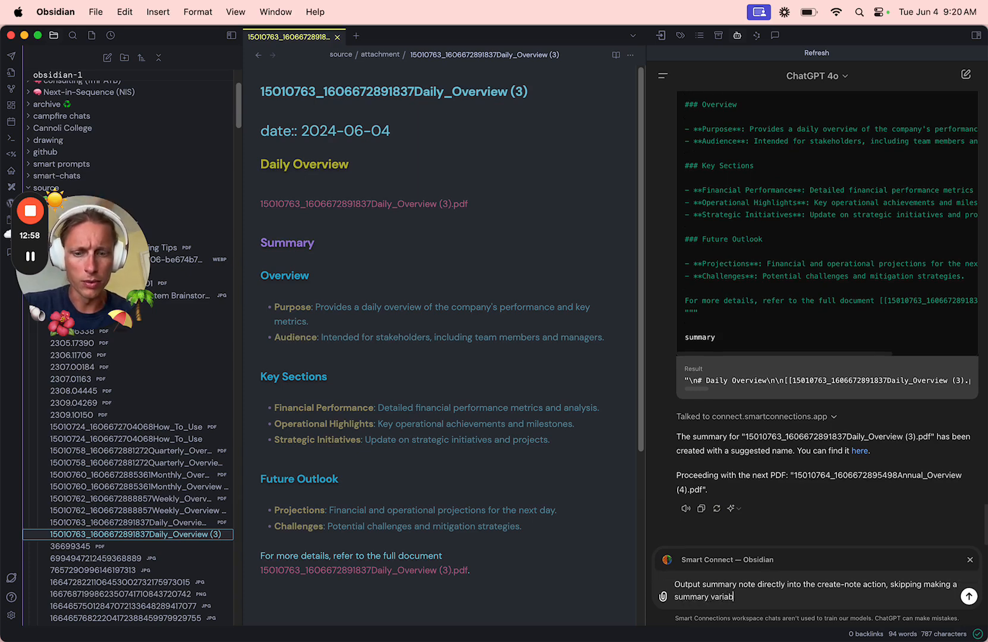
type("le in code-interpreter to s")
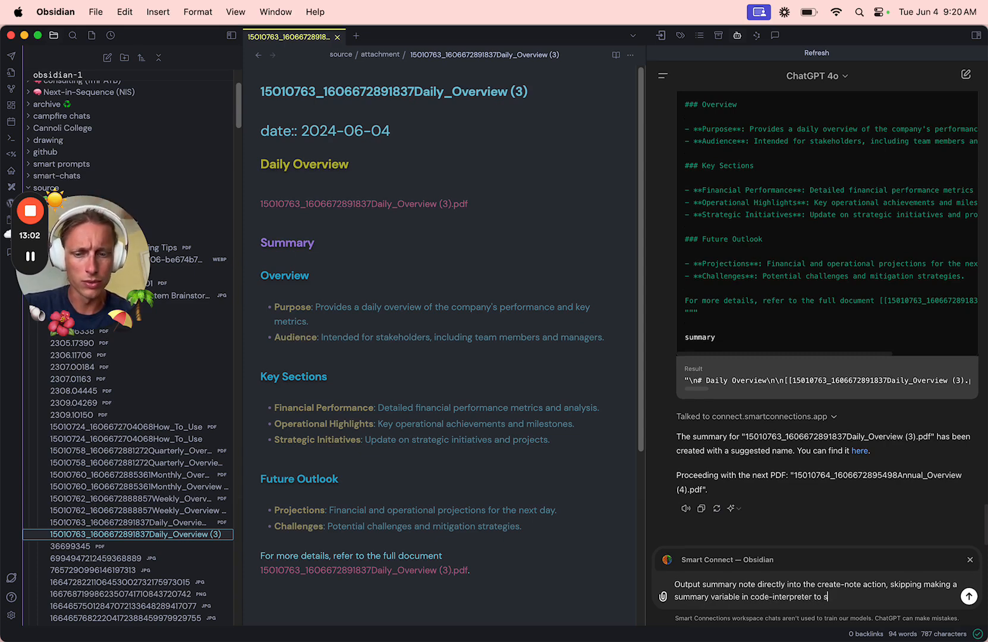
type("ave time")
key("Return")
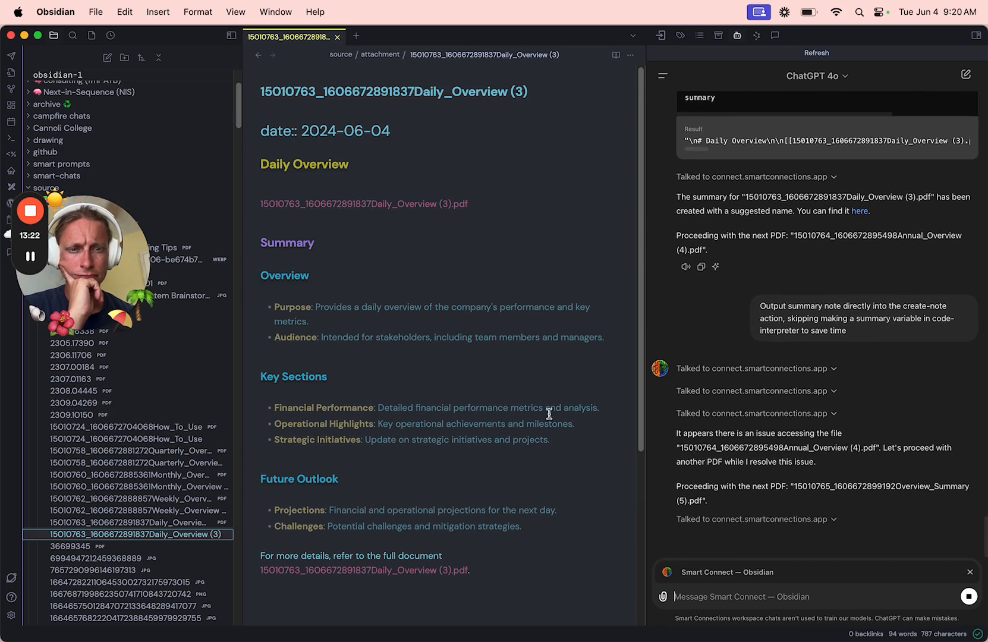
Step: Expand the connect.smartconnections.app call details in the latest reply to examine the file path that was shared
left_click(782, 417)
left_click(794, 333)
left_click(800, 271)
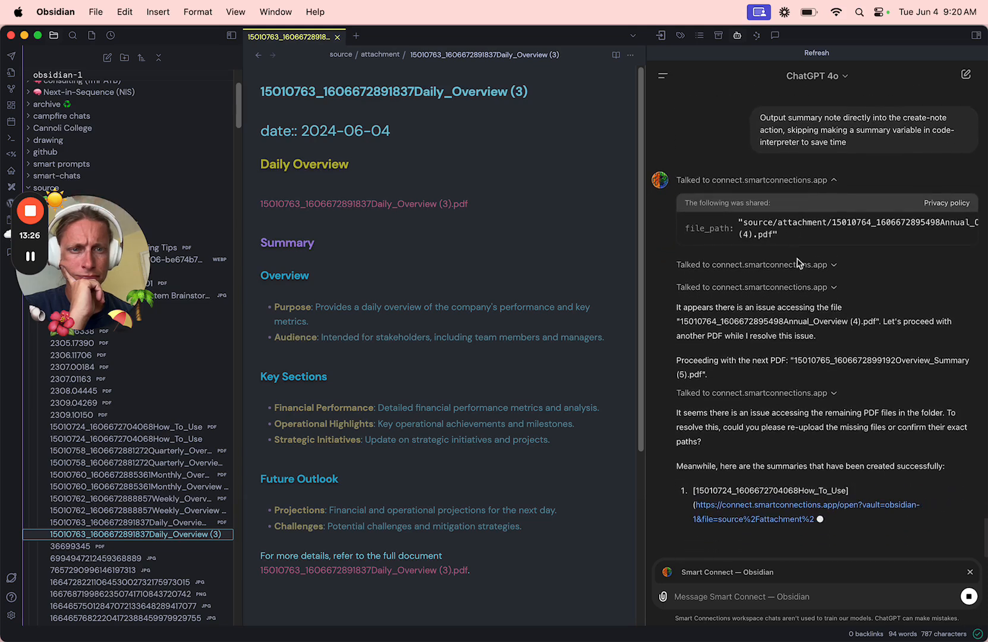
Step: Expand the remaining connect.smartconnections.app call details in the reply and compare their file paths with the PDF list at the start of the conversation
left_click(800, 275)
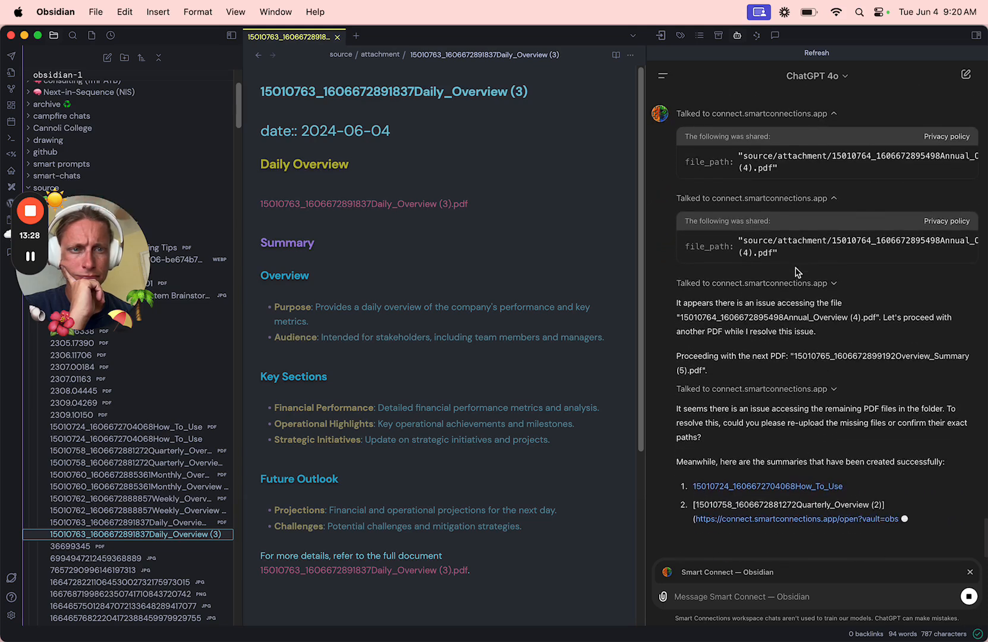
left_click(792, 286)
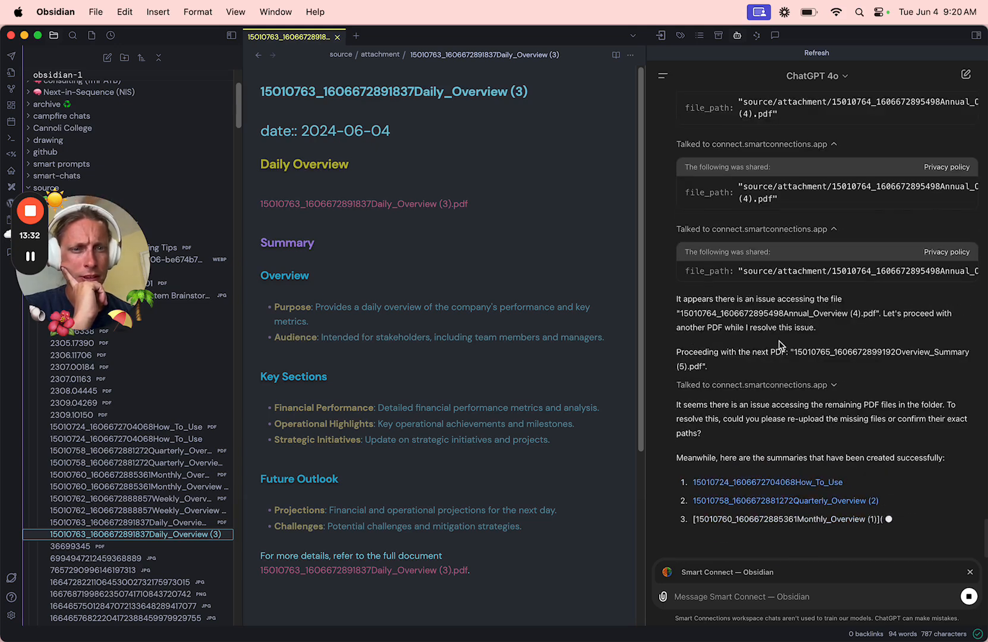
left_click(776, 370)
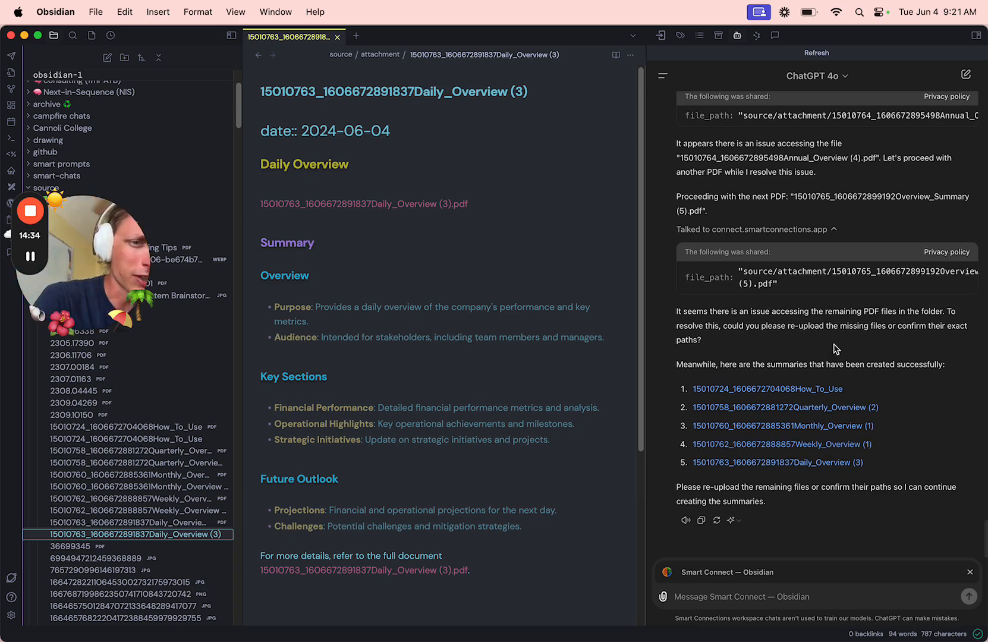
scroll(858, 309, "up", 2)
scroll(858, 309, "up", 10)
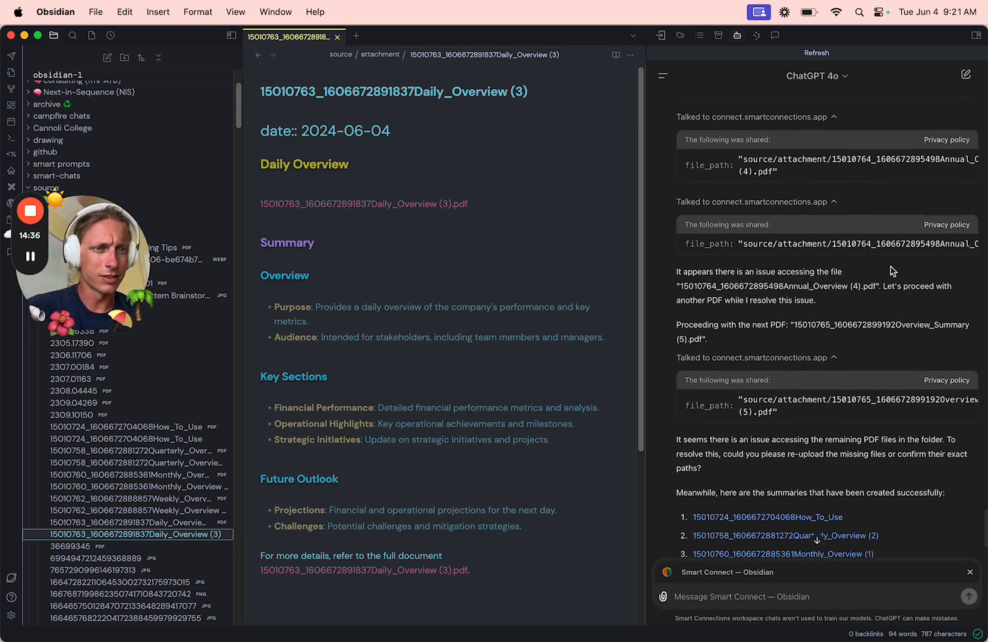
scroll(889, 282, "up", 15)
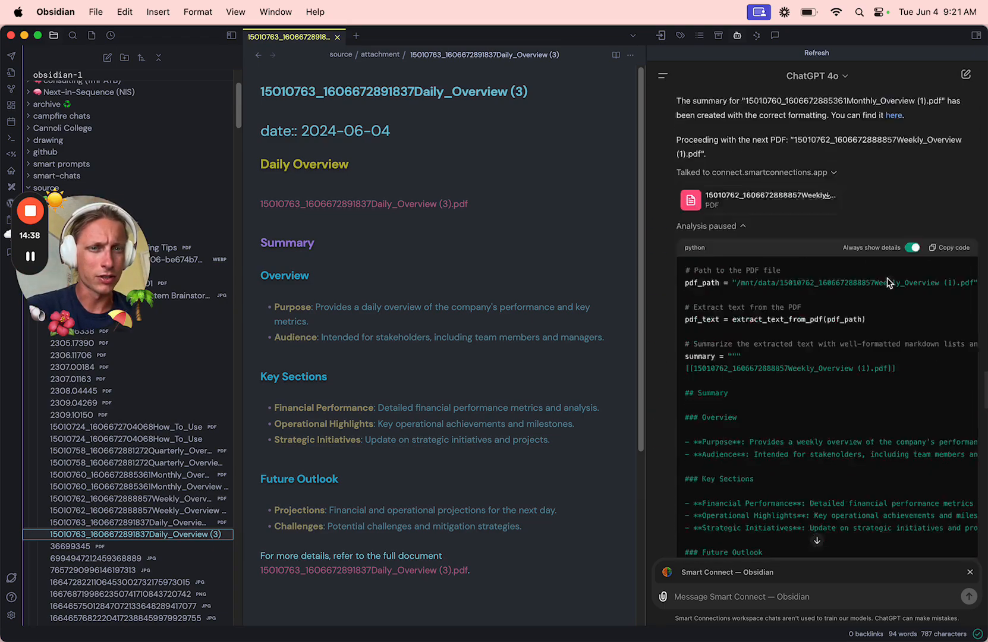
scroll(890, 283, "up", 15)
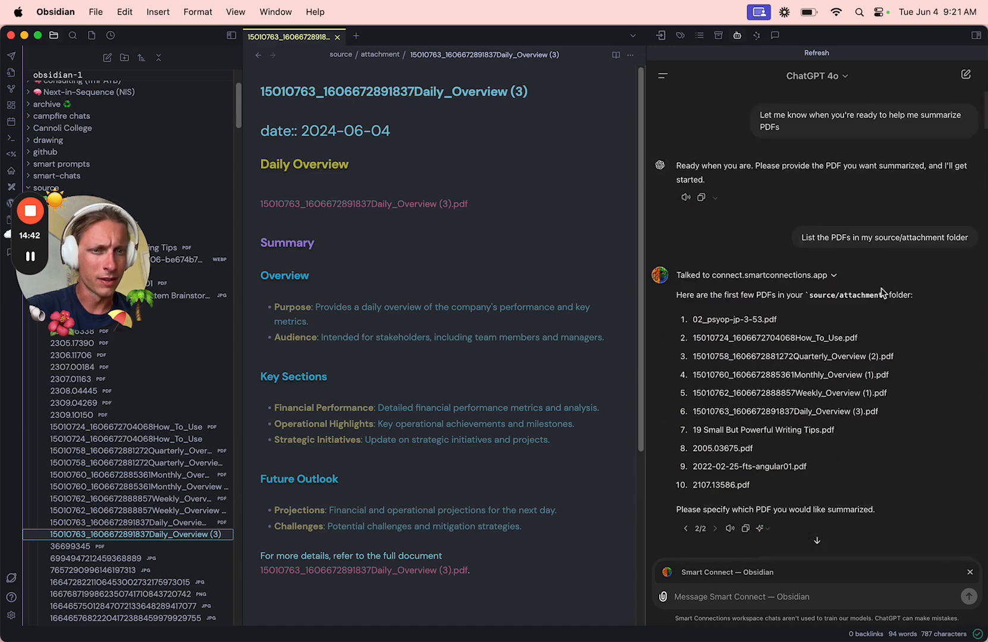
Step: Ask Smart Connect to get the PDFs from the folder again and continue, retrieving the list of PDFs after every 5 summary notes to stay on track
scroll(828, 466, "down", 10)
scroll(828, 465, "down", 15)
type("Get my")
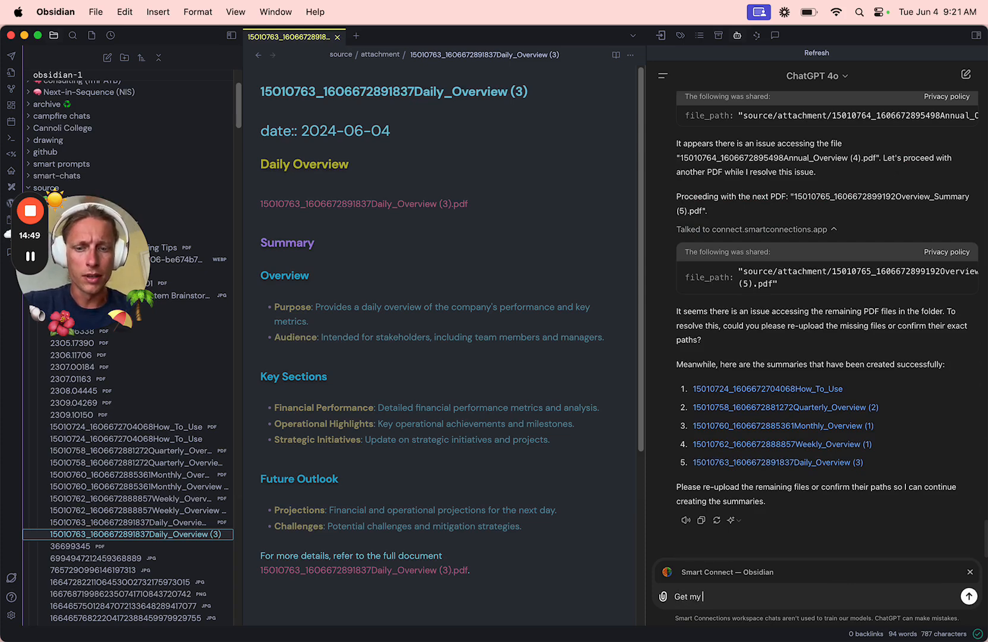
type(" PDFs fro")
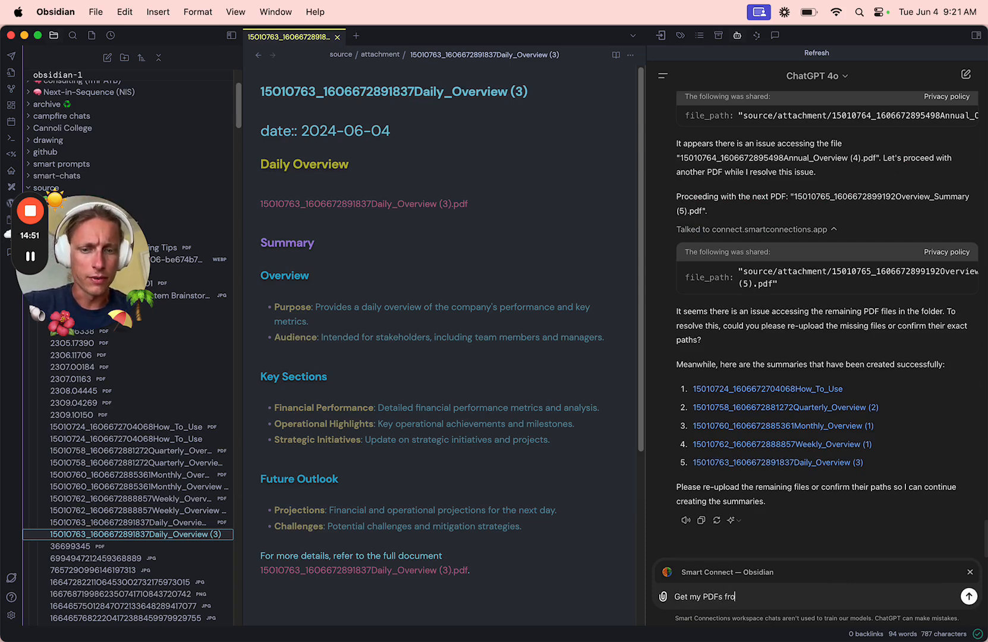
type("m the folder again a")
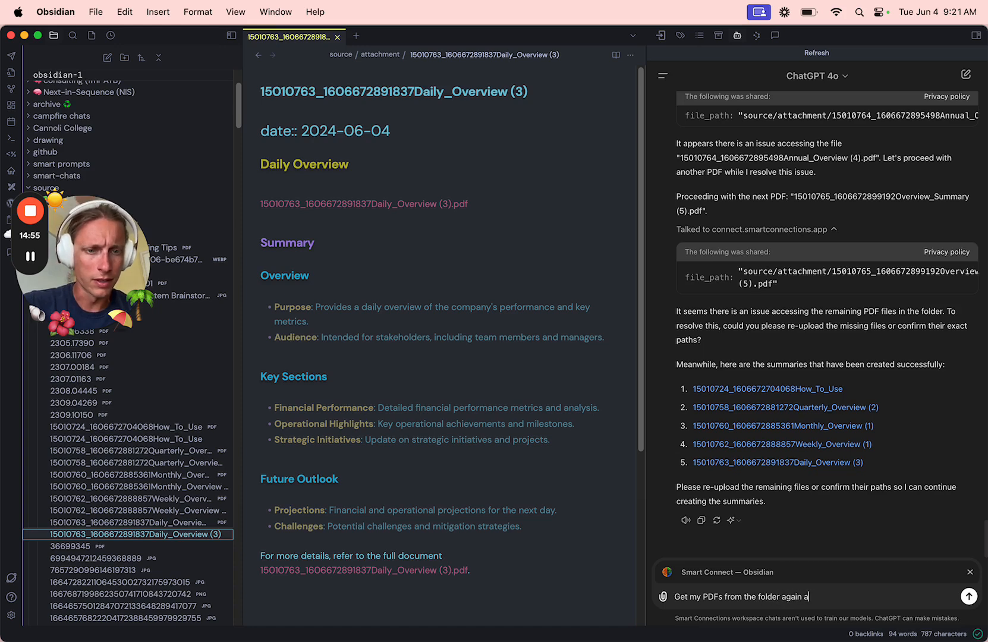
type("nd then conti")
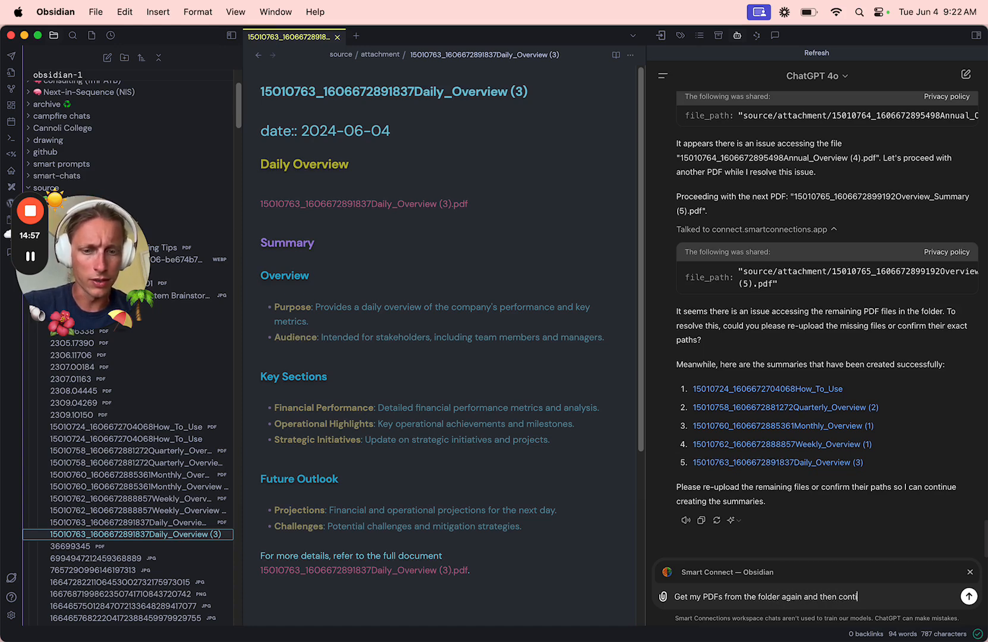
type("nue. Make sure")
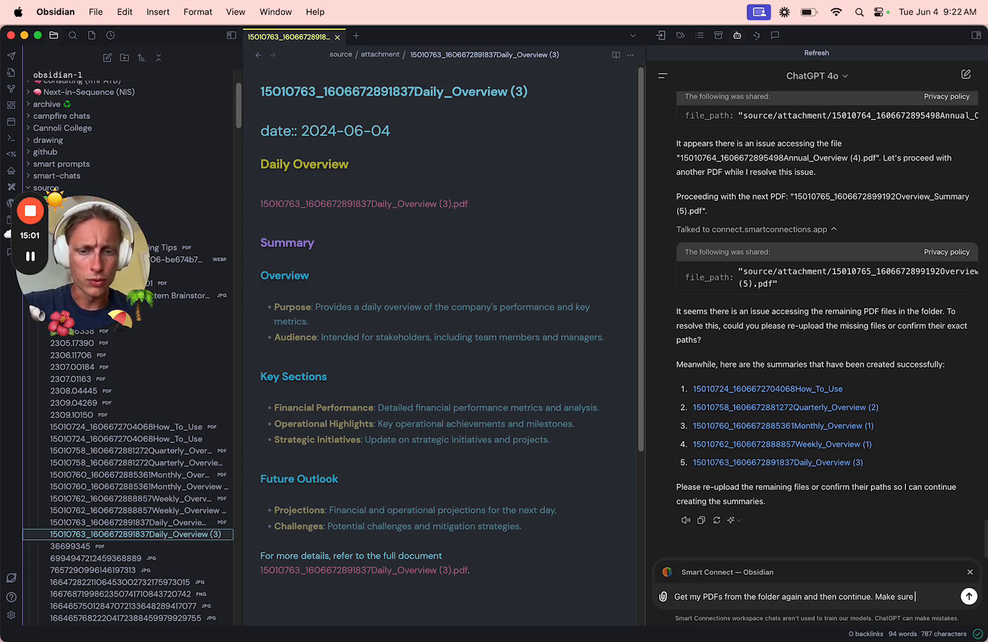
type(" you retrieve ")
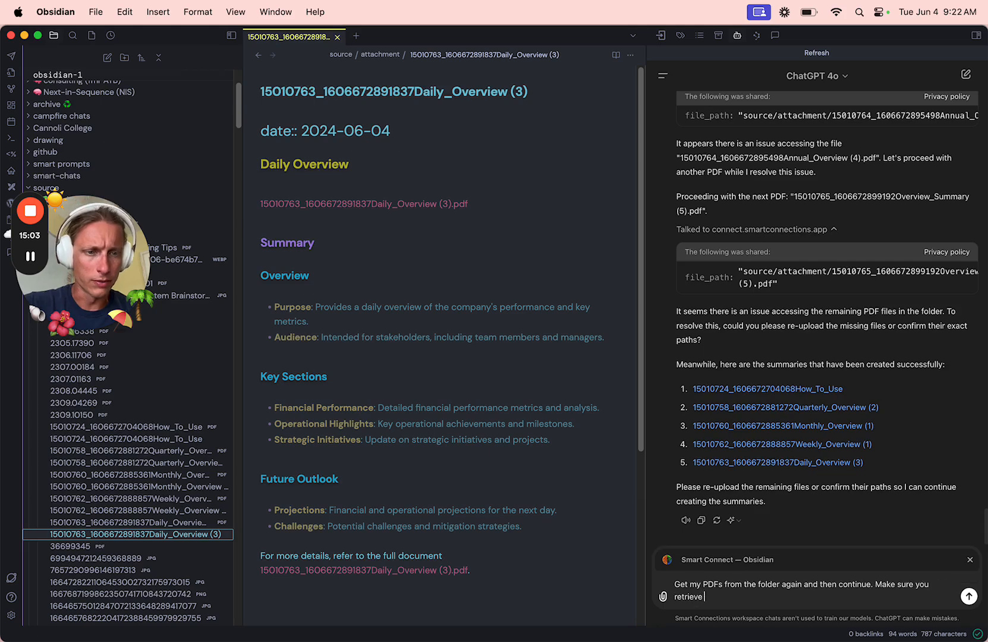
type("the ")
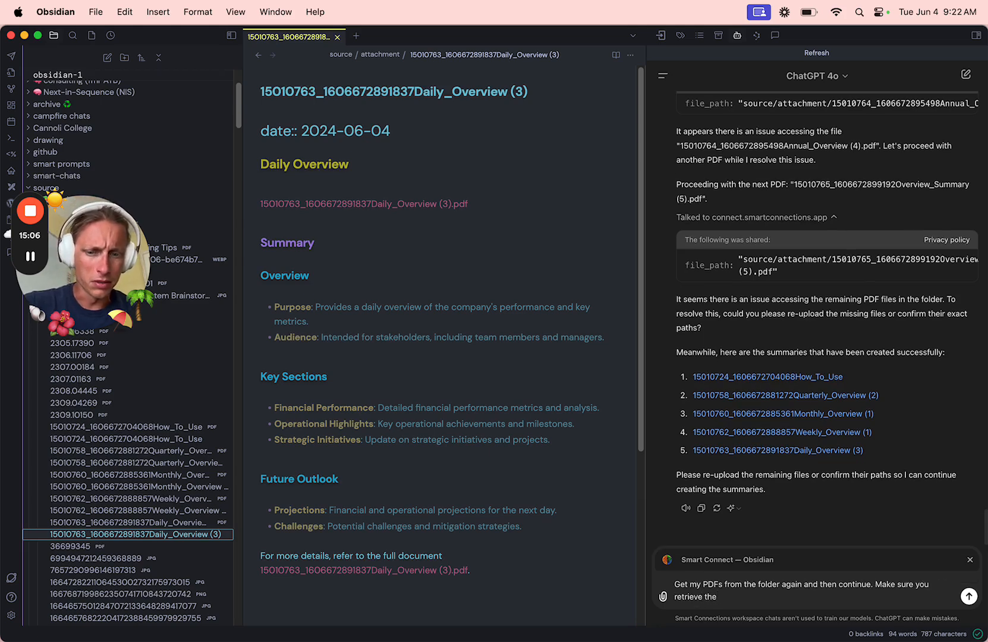
type("list of PD")
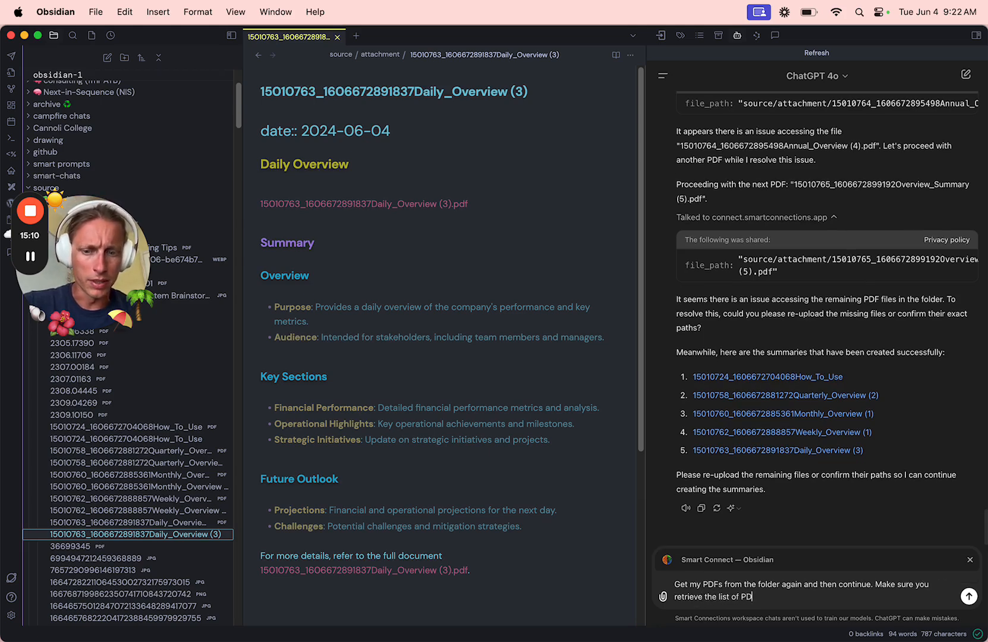
type("Fs after")
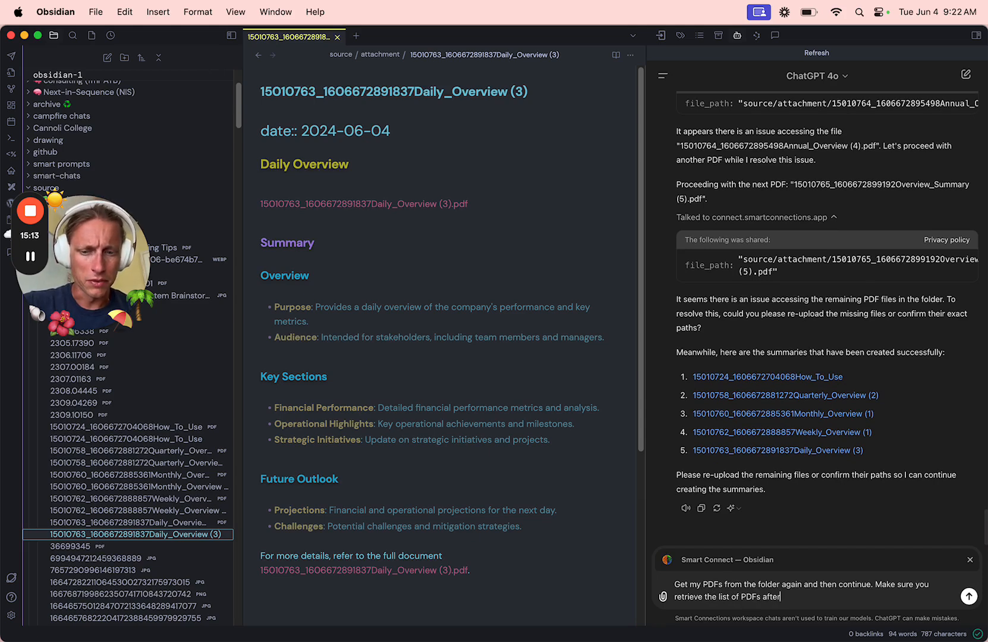
type(" every 5 summary note")
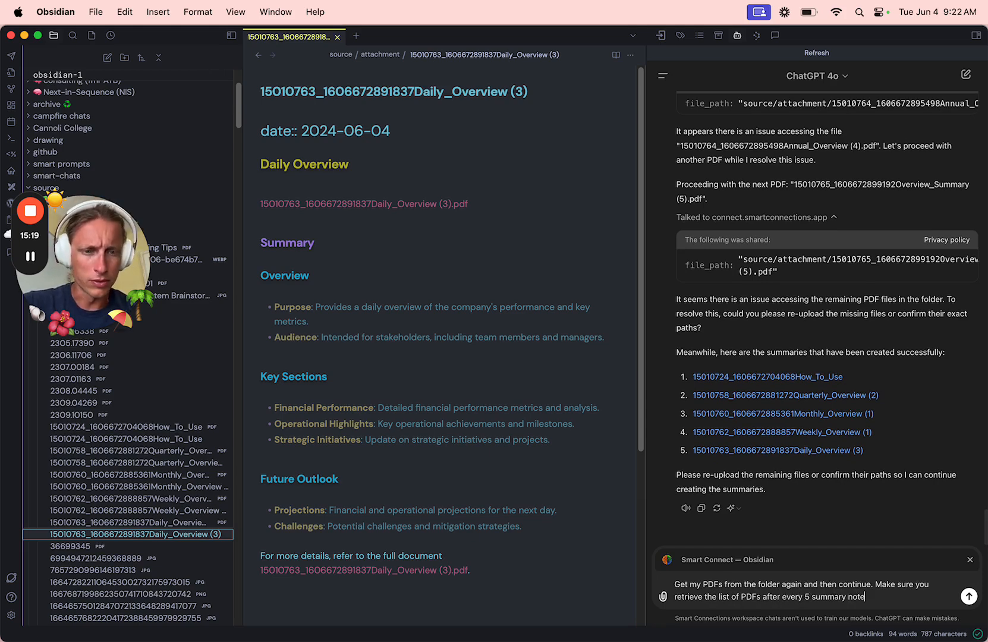
type("s so that you make sure you sta")
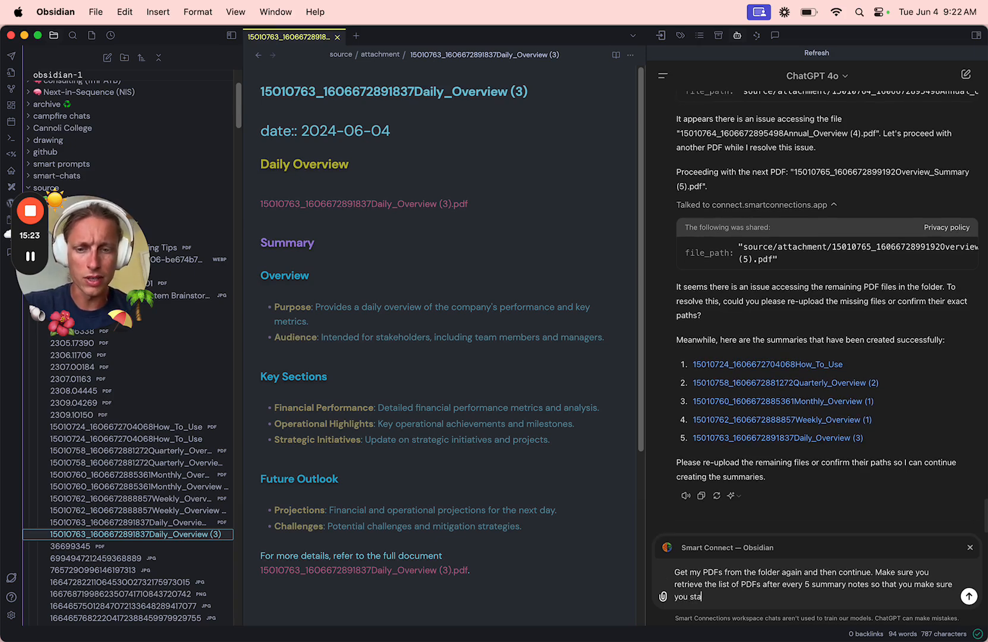
type("y on track")
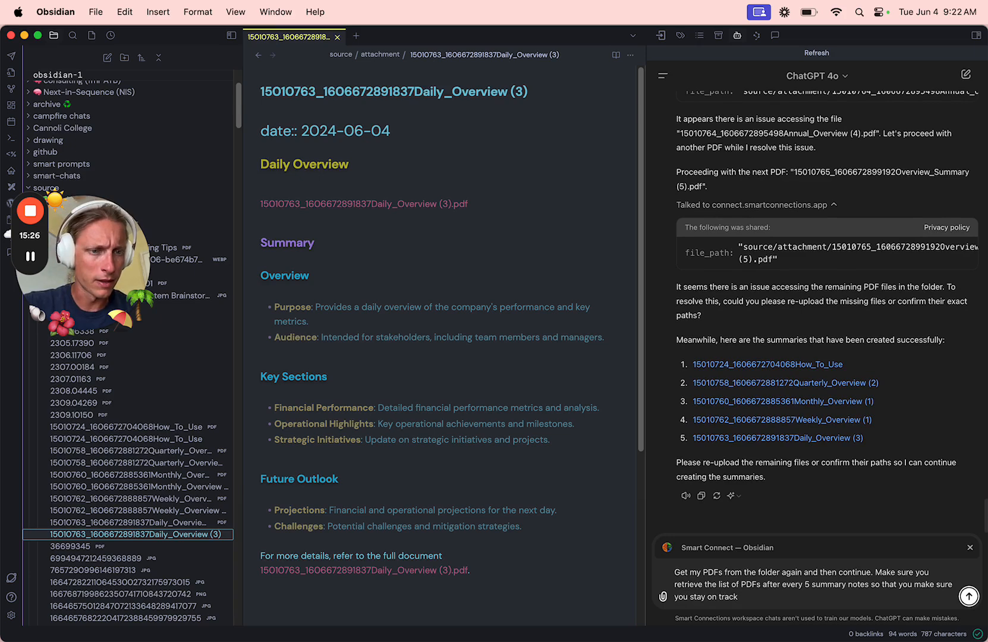
left_click(969, 596)
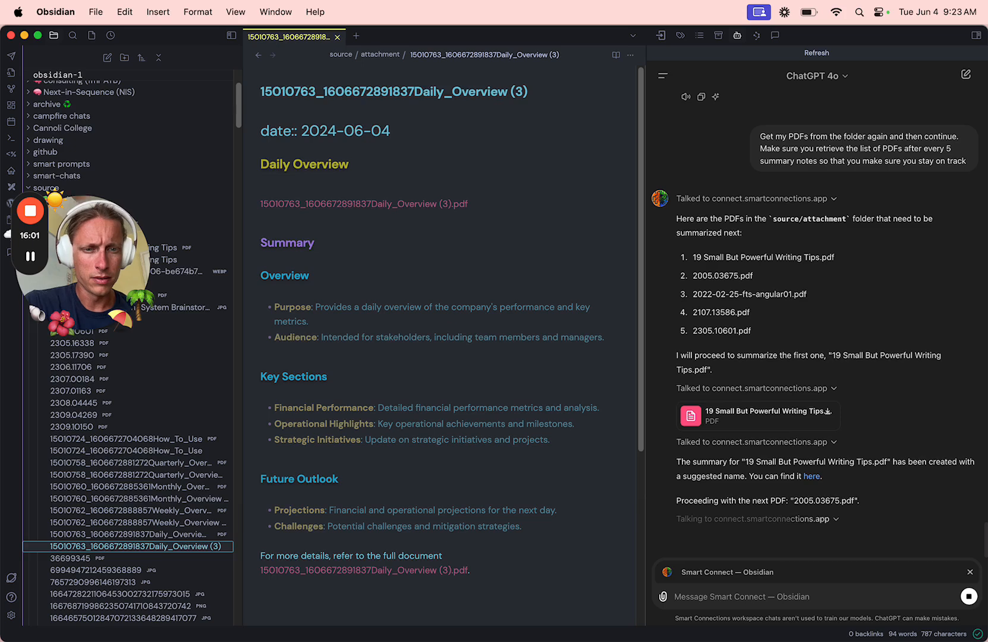
Step: Open the summary note for "19 Small But Powerful Writing Tips.pdf" from the chat and read through it
left_click(808, 449)
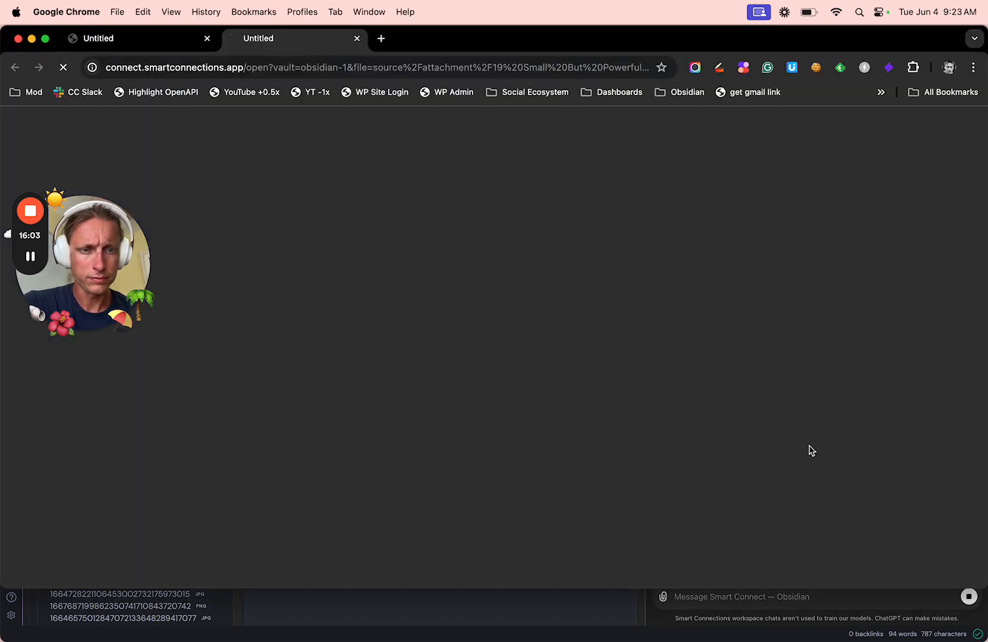
scroll(452, 379, "down", 3)
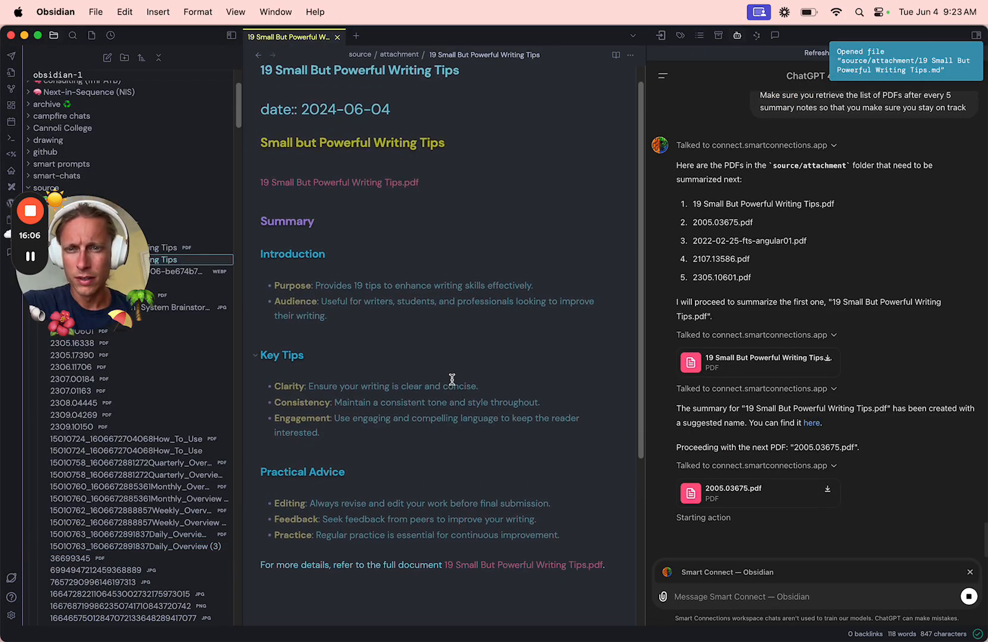
scroll(452, 379, "down", 3)
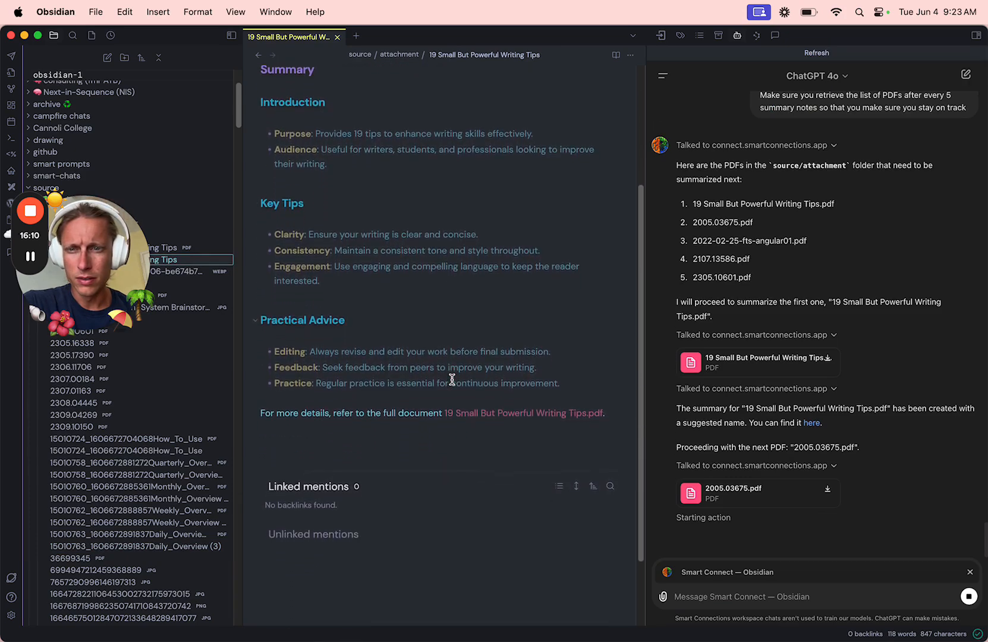
scroll(452, 379, "down", 2)
scroll(452, 380, "up", 5)
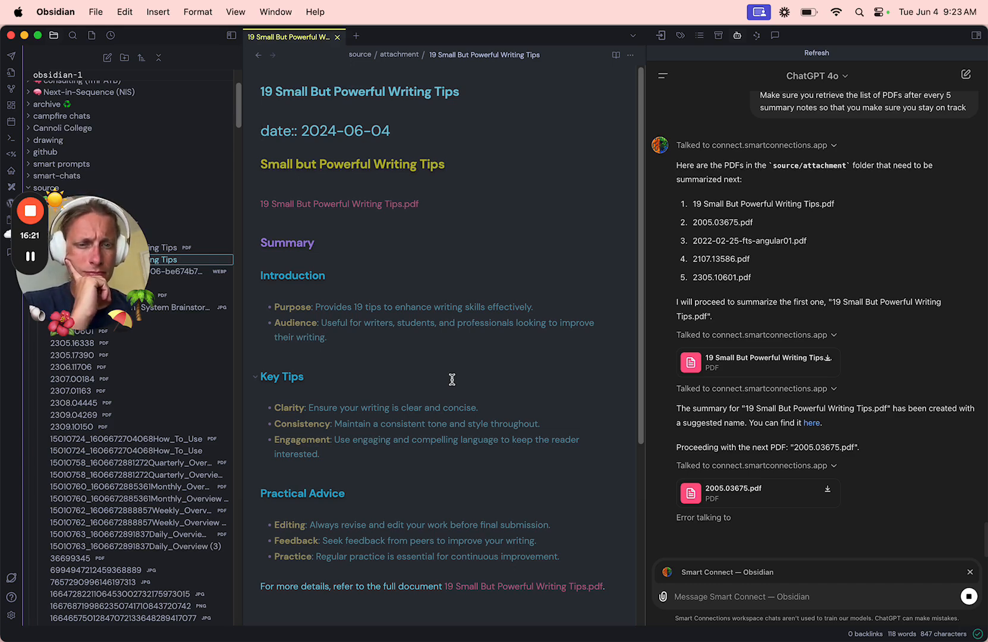
Step: Open the 2005.03675 summary note from the chat and check it against its linked PDF, closing the PDF when done
left_click(765, 466)
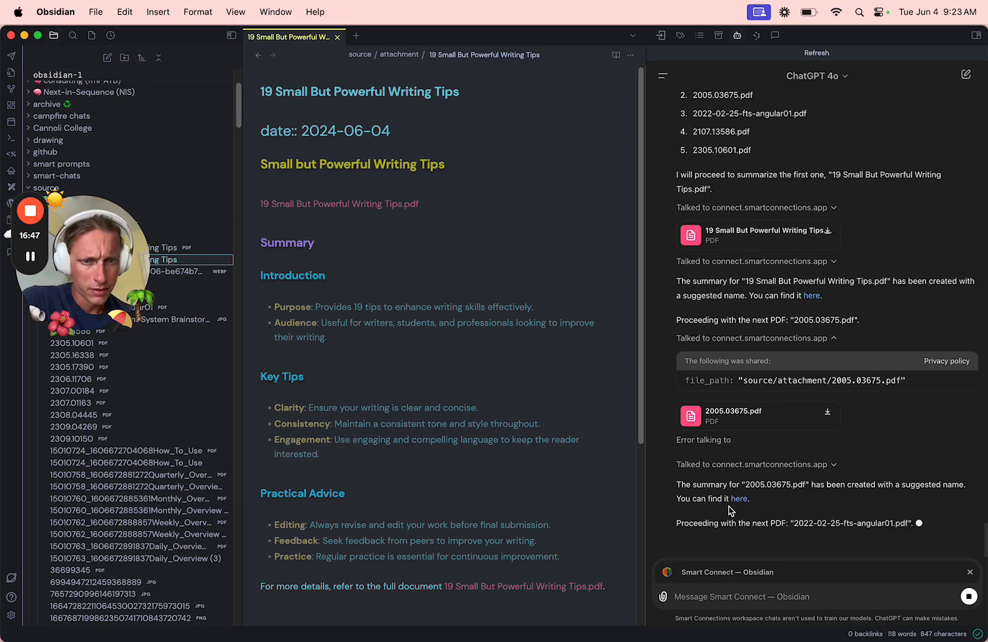
left_click(741, 476)
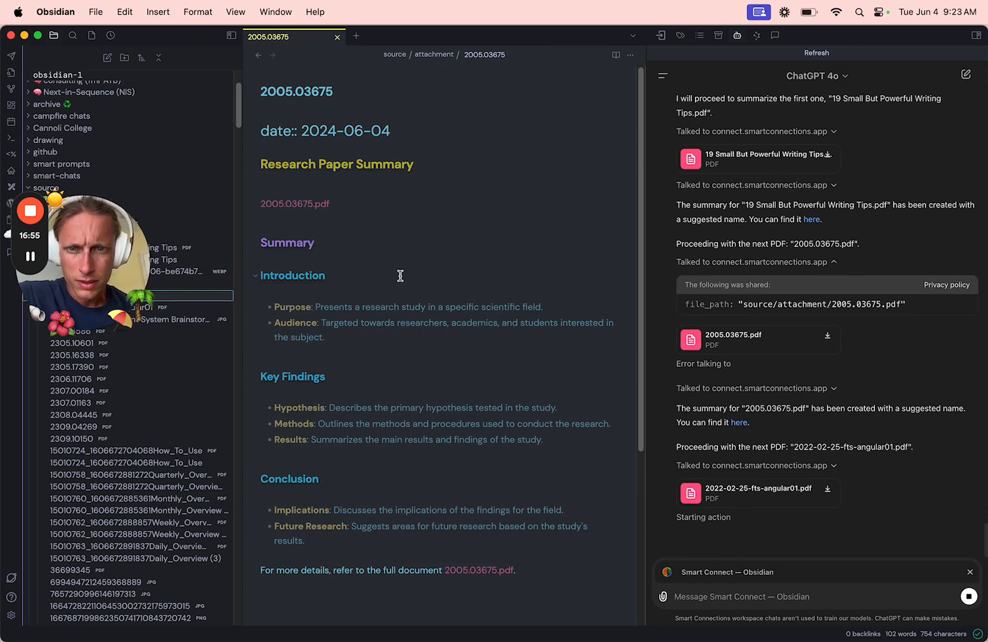
left_click(324, 205)
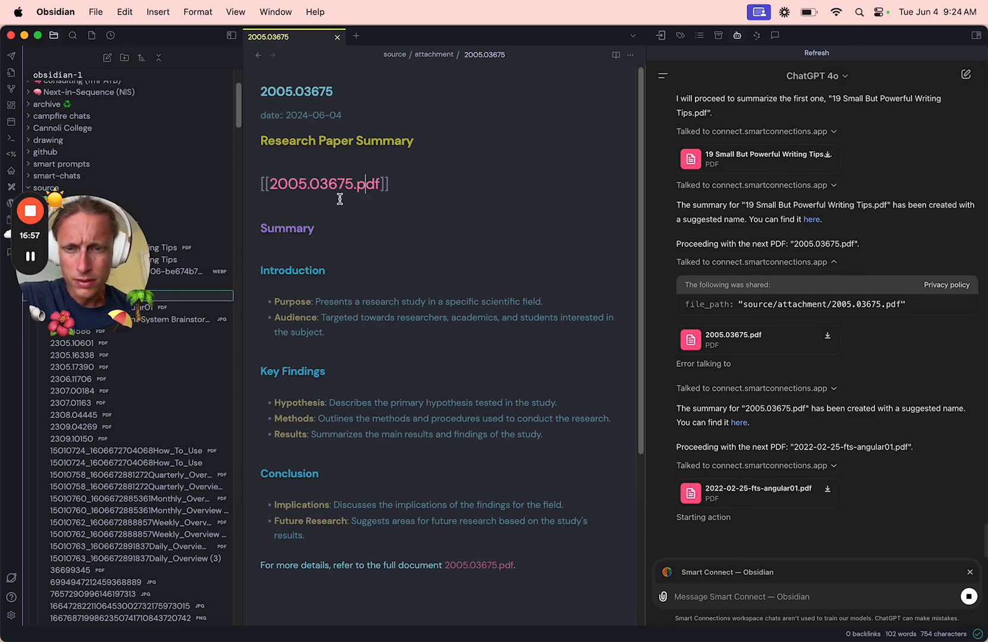
left_click(331, 186, "super")
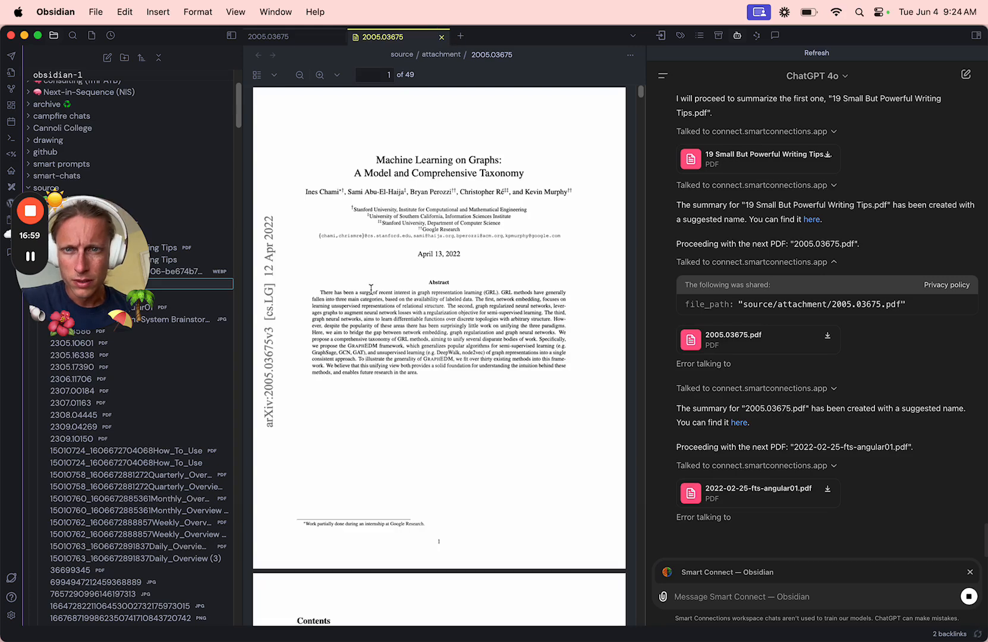
left_click(442, 37)
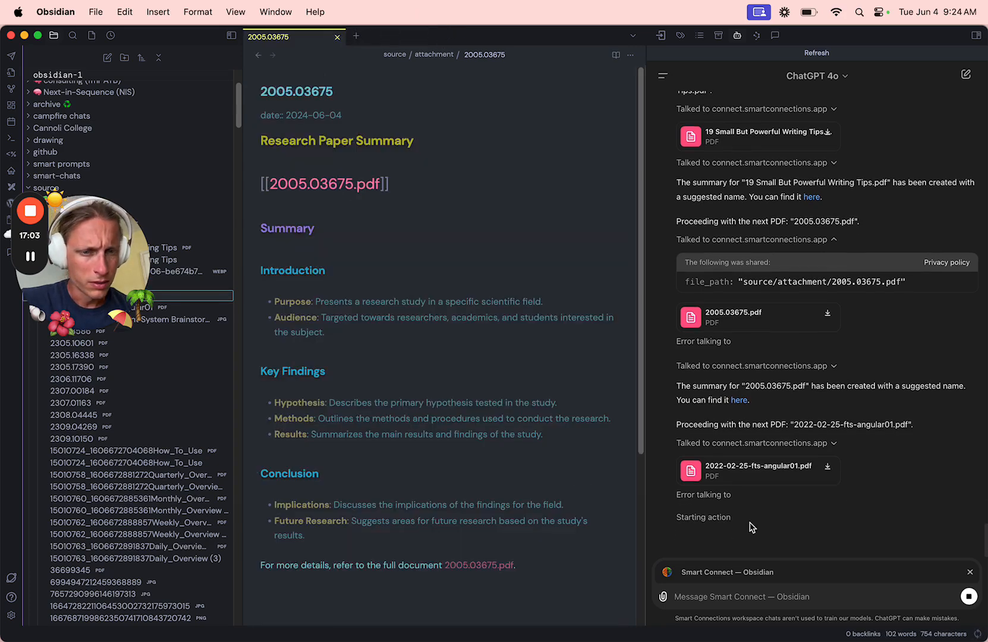
Step: Inspect the note content shared for 2022-02-25-fts-angular01.pdf and its summary note, and stop the ongoing response
left_click(718, 499)
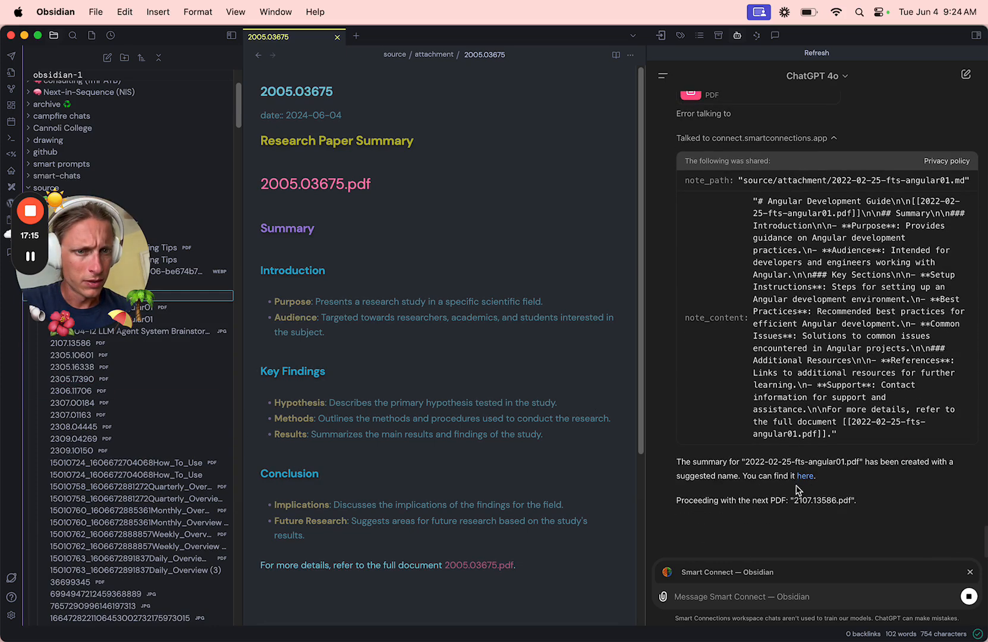
left_click(804, 476)
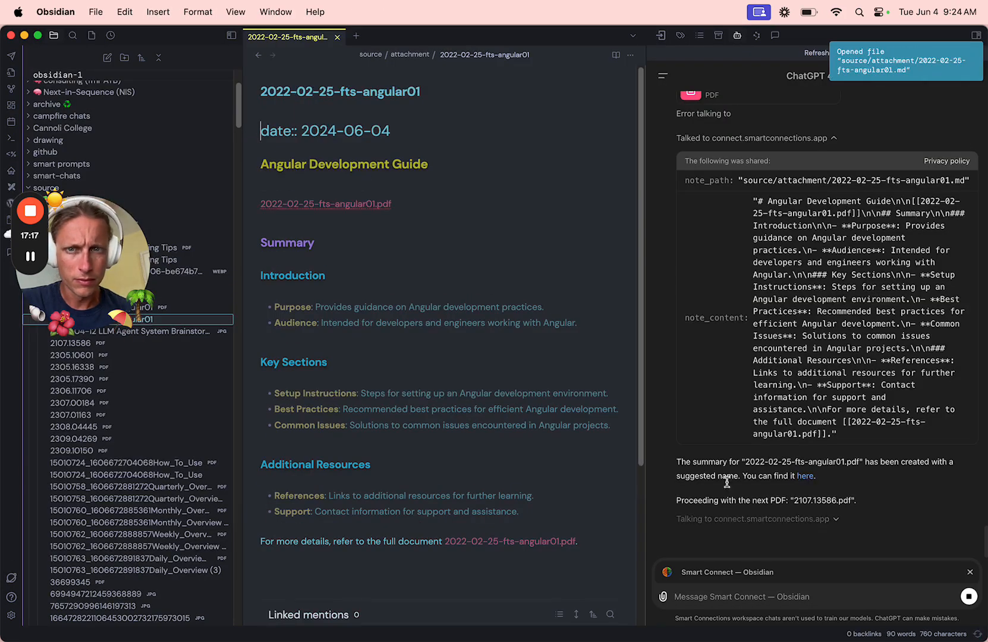
left_click(969, 596)
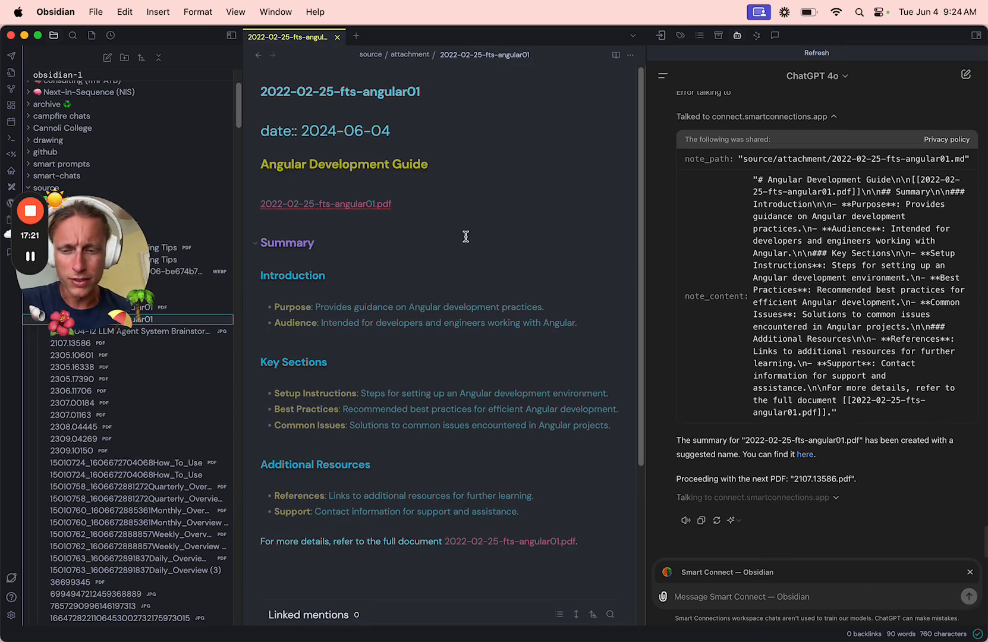
Step: Reopen the 2005.03675 summary note from the chat to review its top-level heading
scroll(758, 374, "up", 3)
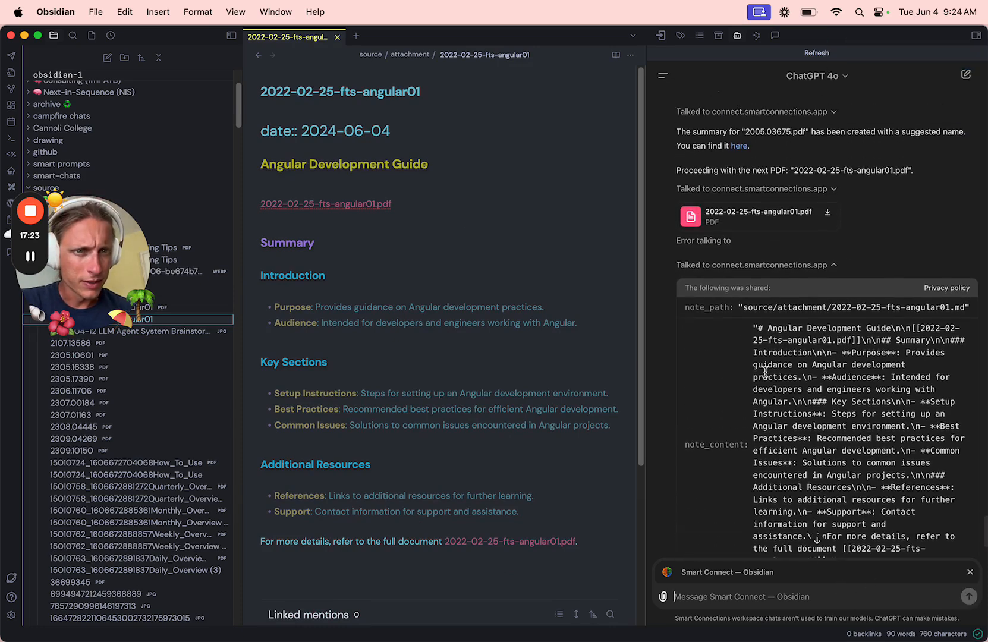
left_click(741, 146)
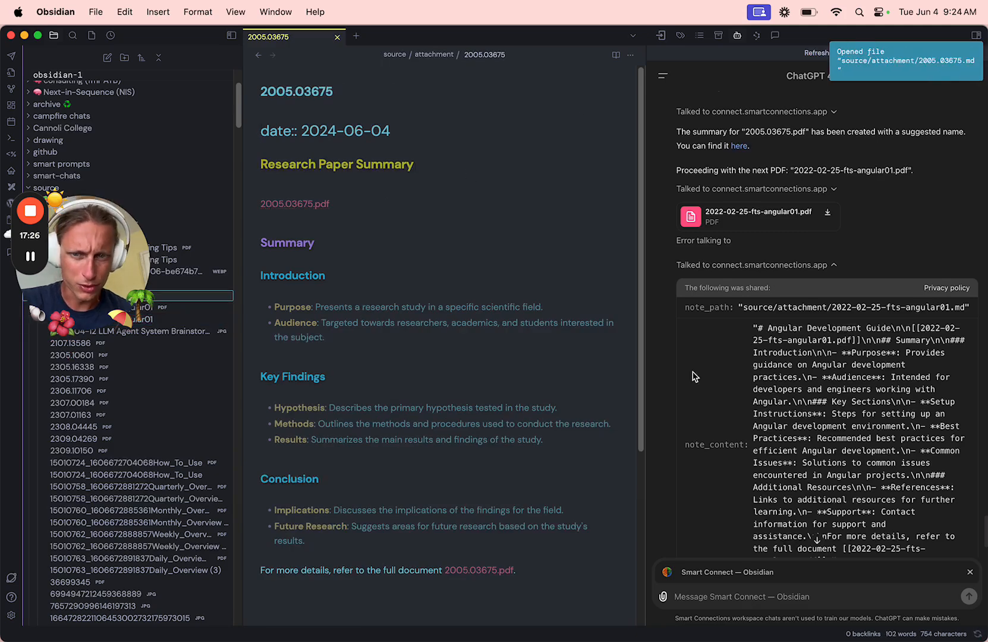
Step: Begin a chat message reading "Suggested name should be relevant to the subject of the PDF. For example,"
left_click(763, 600)
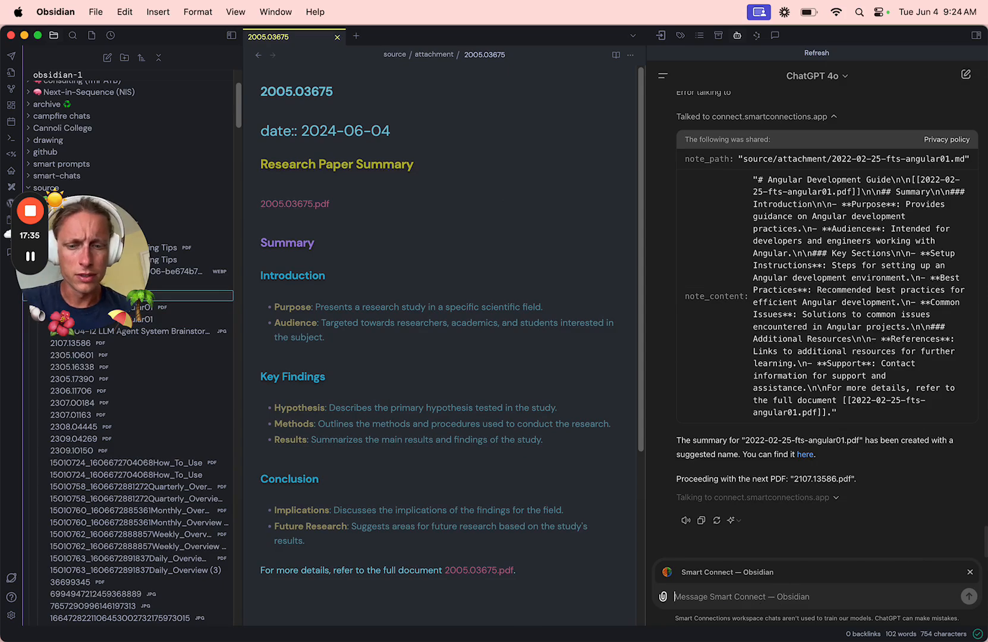
type("Sug")
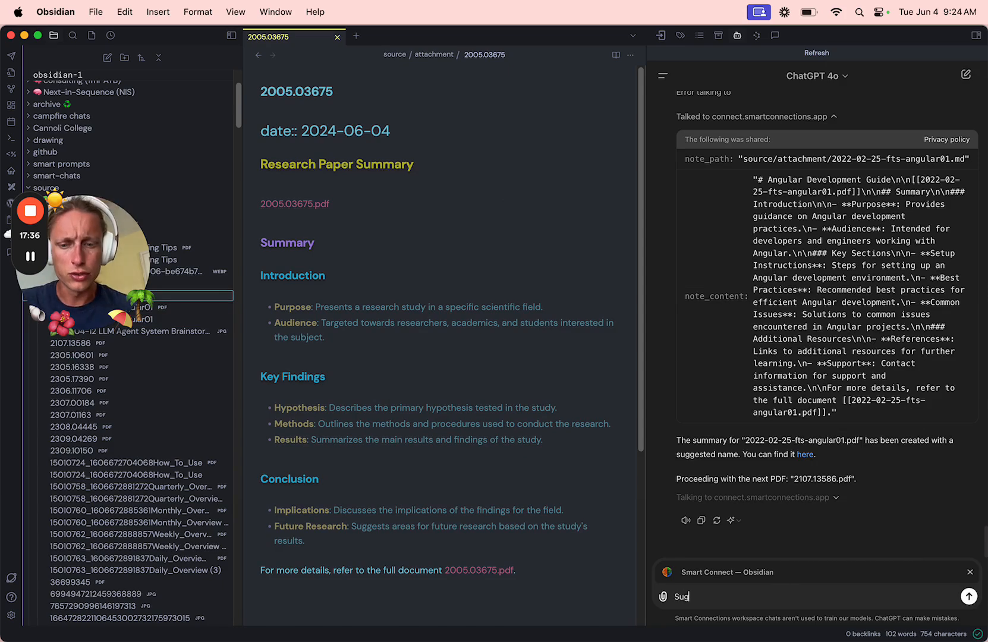
type("gested name should")
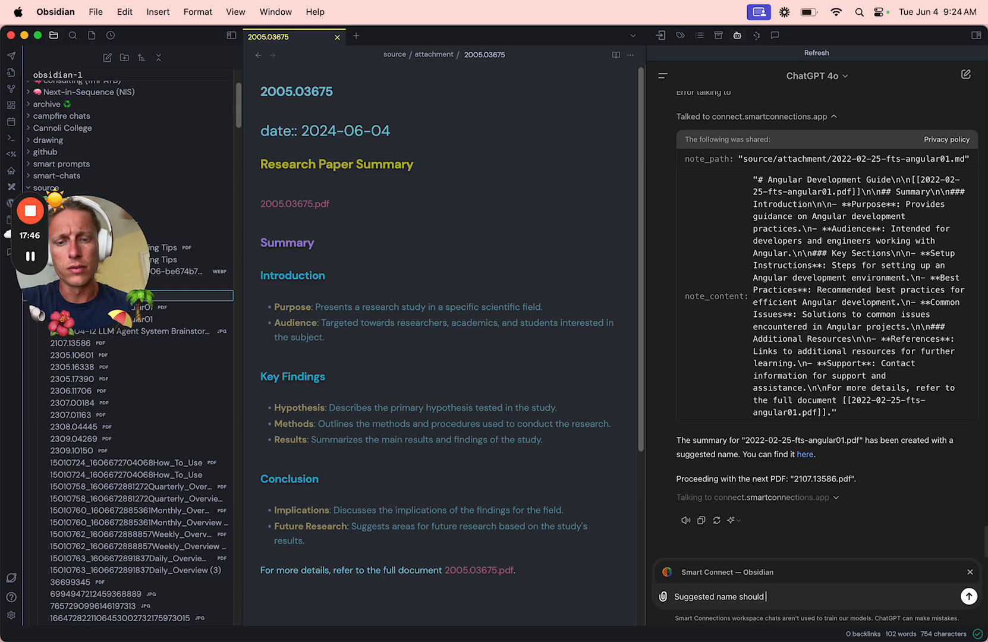
type("be relevant to the ")
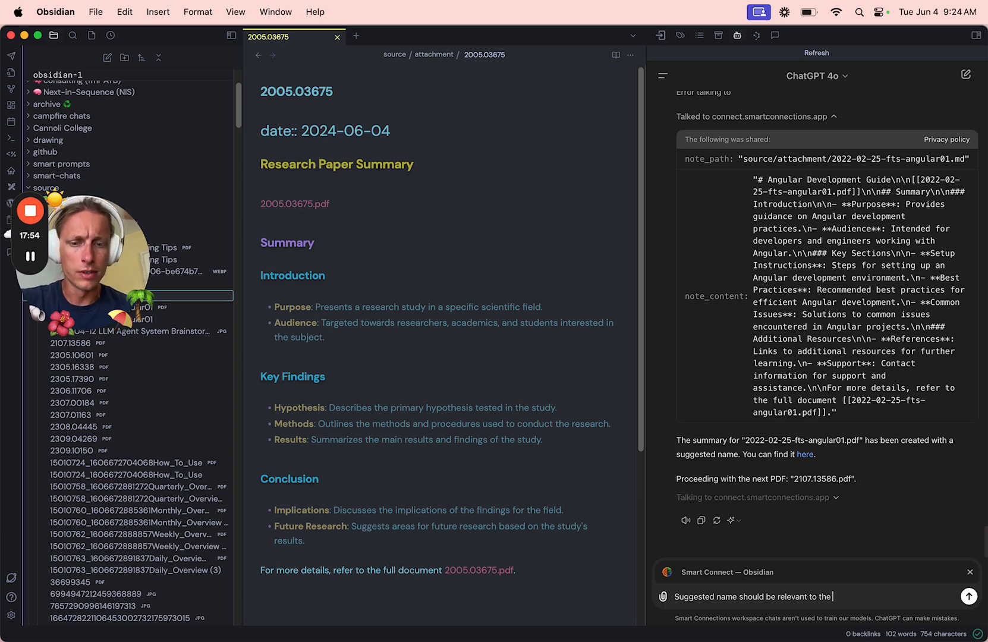
type("subject ")
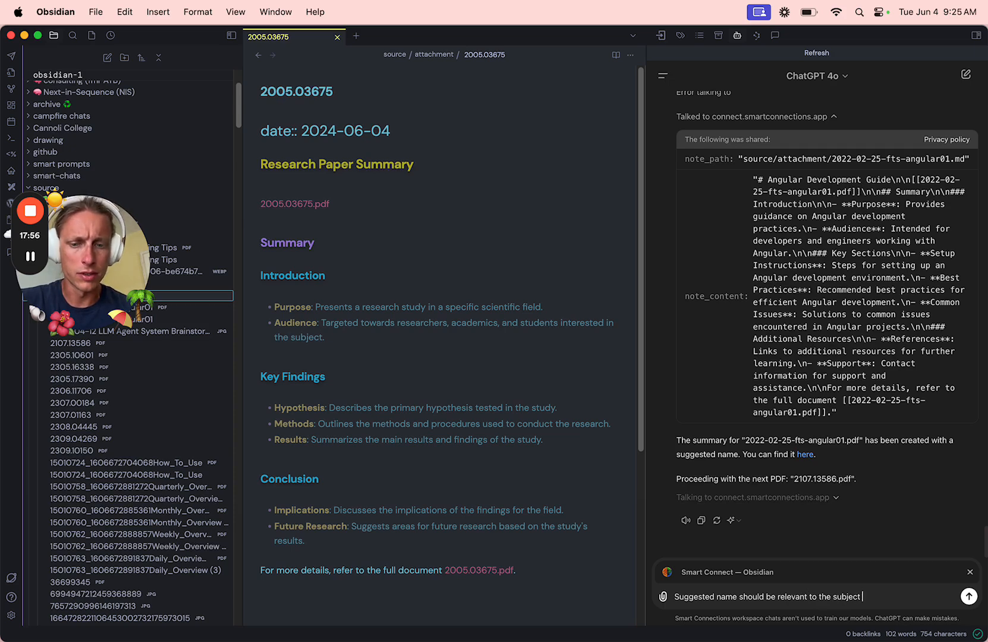
type("of the PDF. ")
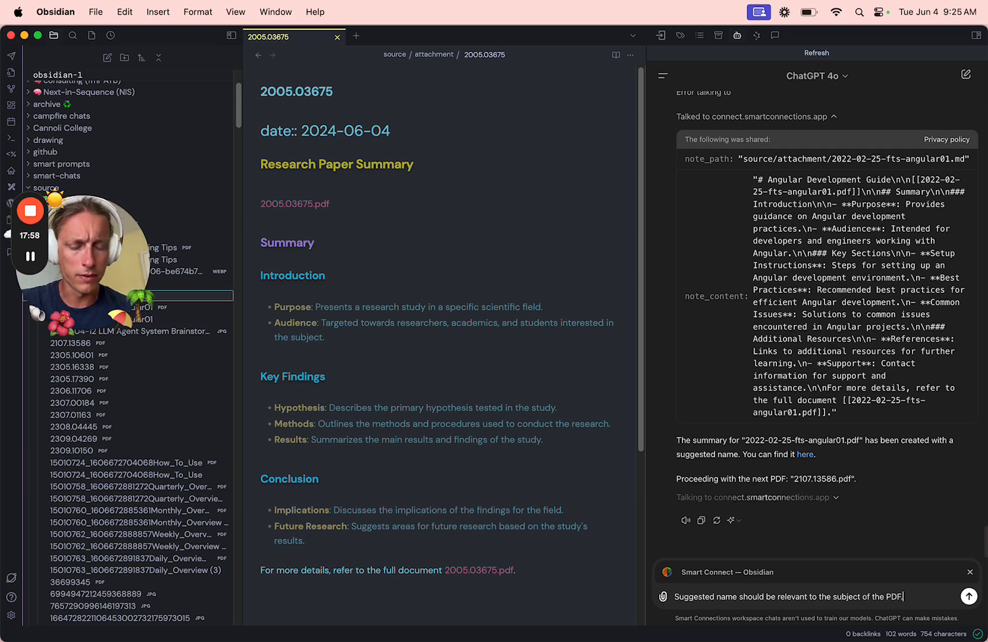
type("For example,")
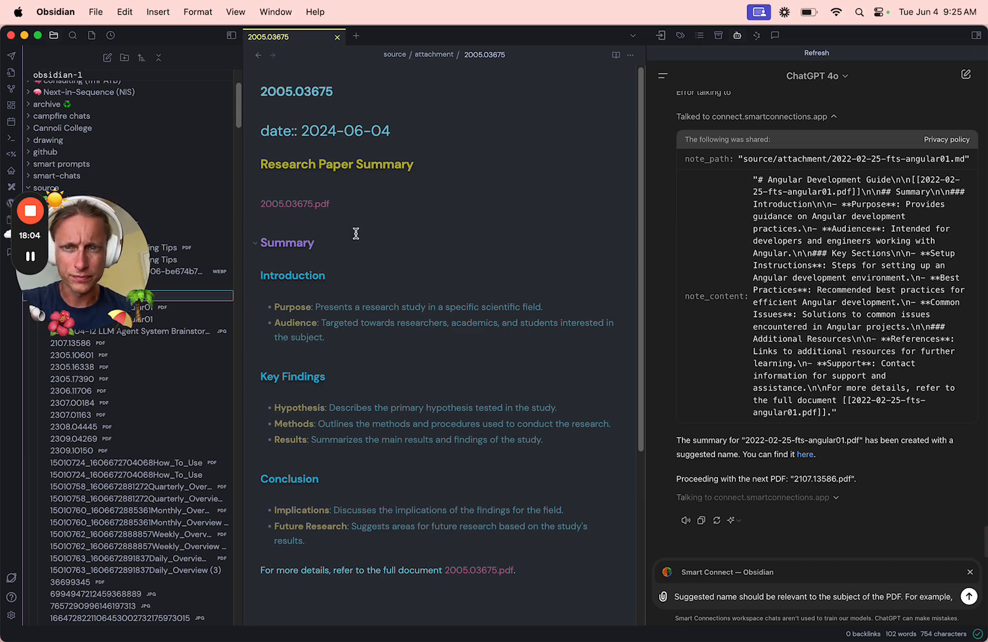
Step: Open the linked 2005.03675.pdf from the summary note and copy the paper's full title from its first page
left_click(320, 205)
left_click(337, 186, "super")
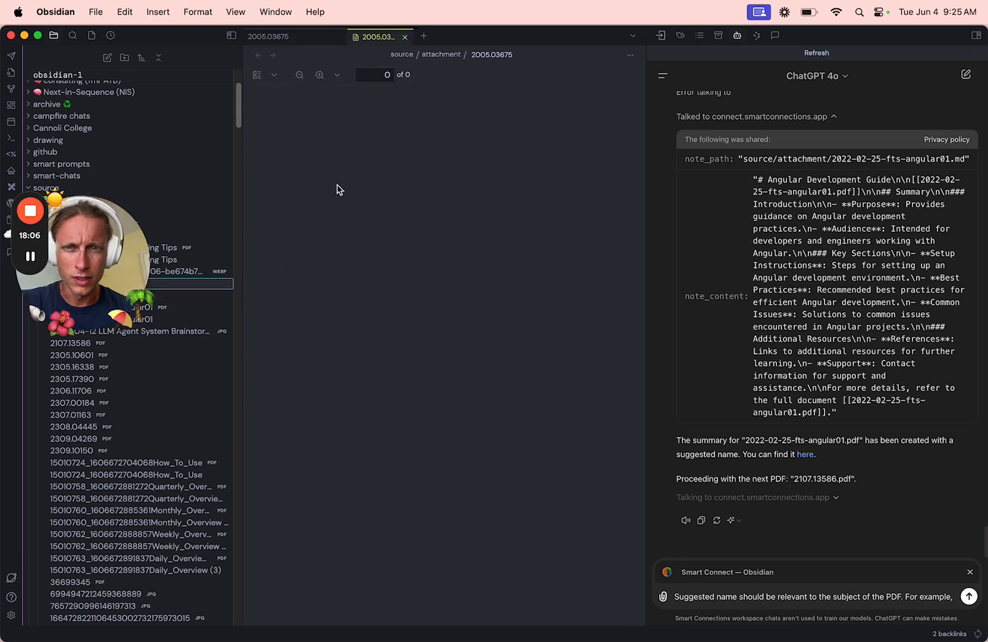
left_click_drag(526, 177, 378, 159)
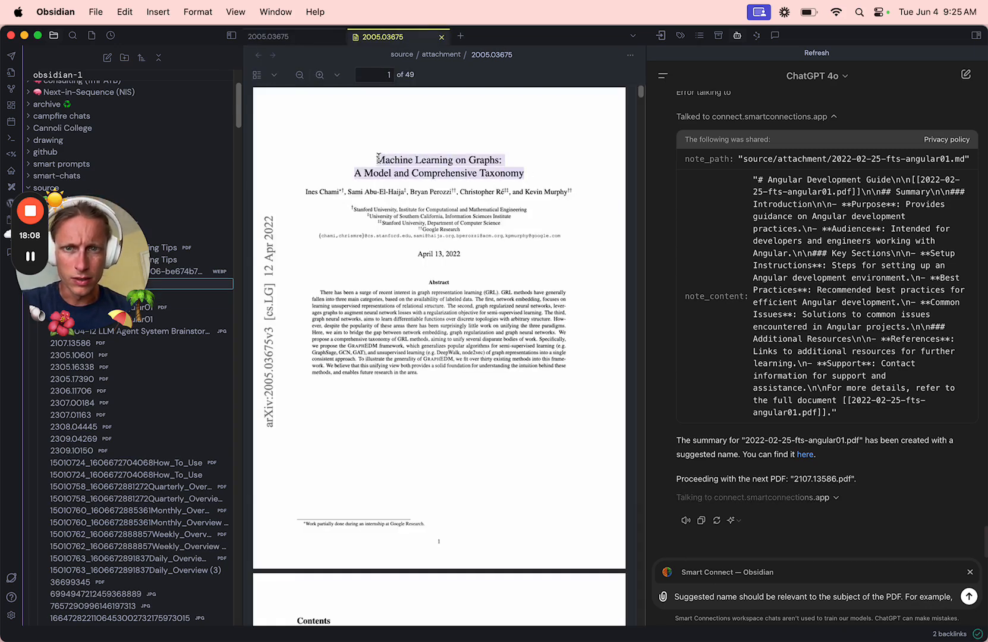
key("super+c")
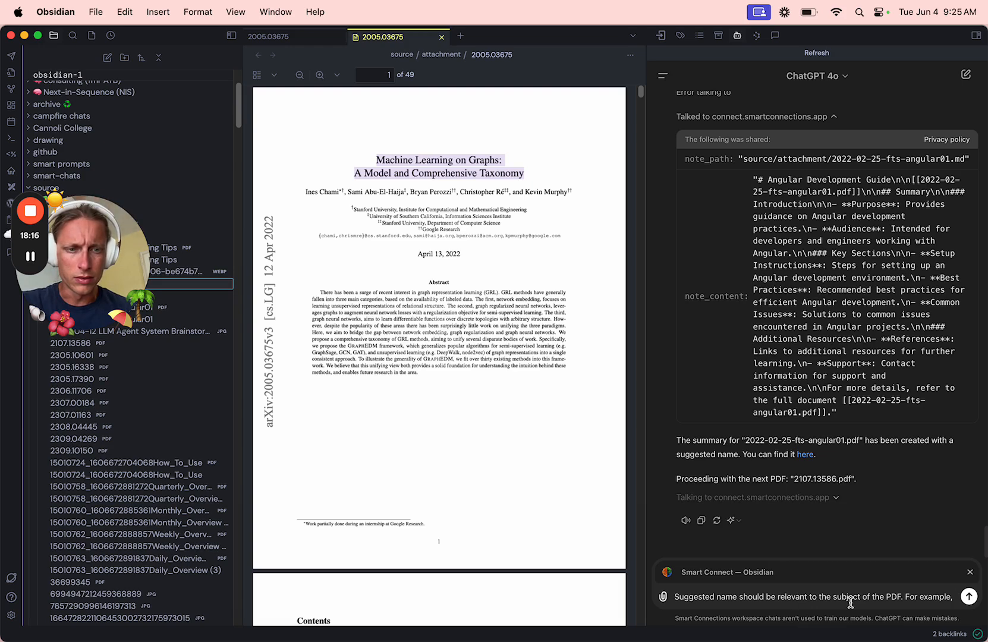
Step: Continue the message with "Research Paper" would be better as "Machine Learning on Graphs: A Model and Comprehensive Taxonomy", using the copied title
type("\"Resear")
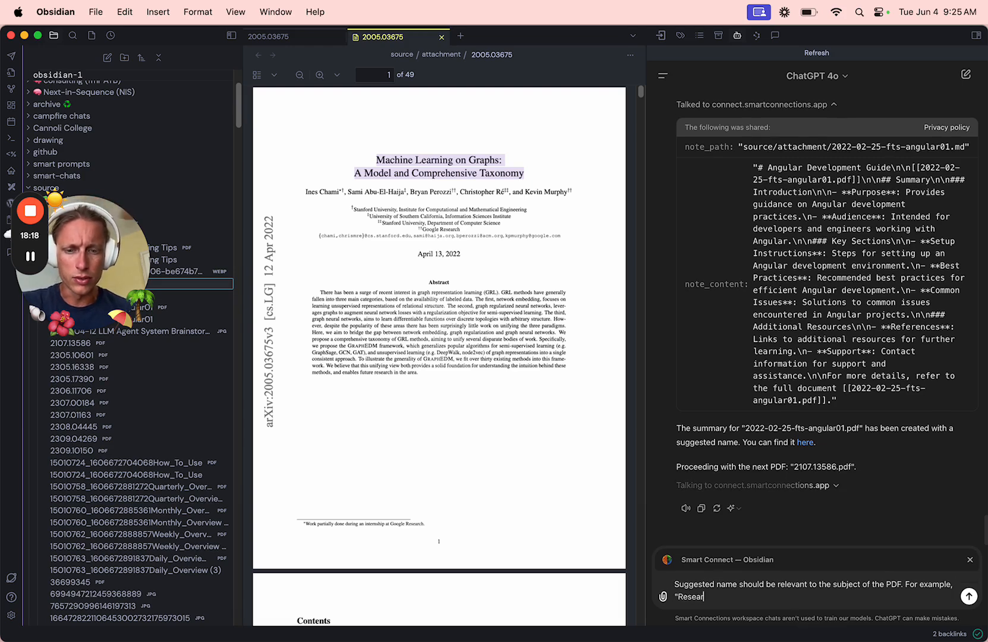
type("ch Paper\" wou")
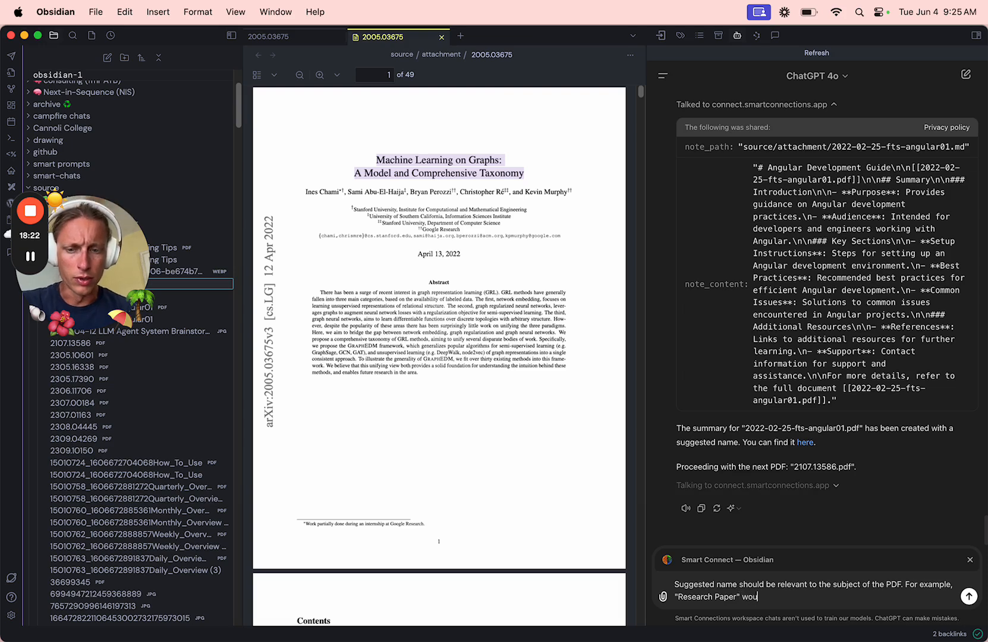
type("have b")
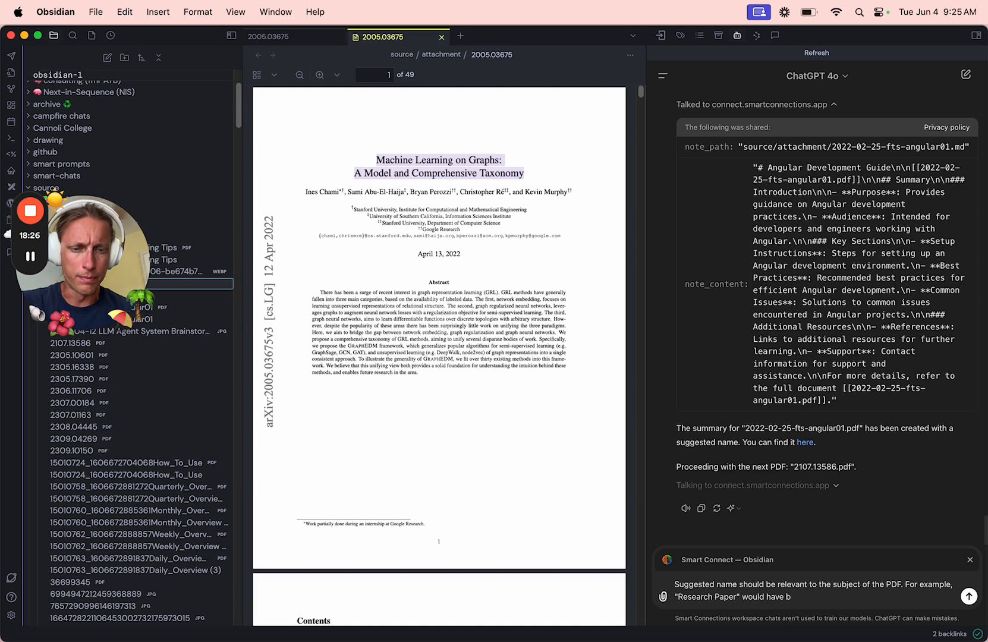
key("BackSpace")
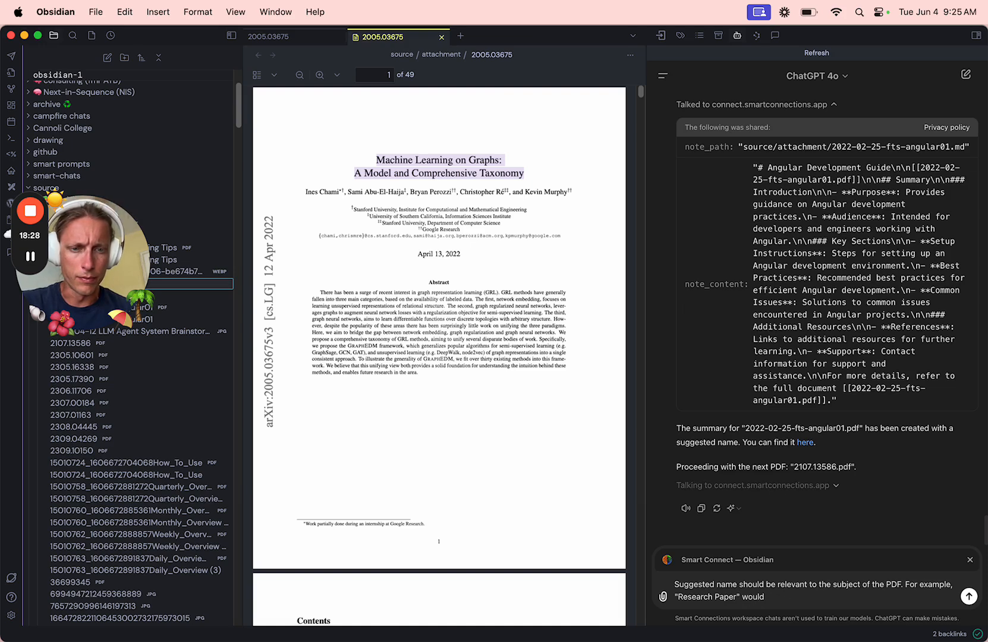
type("better")
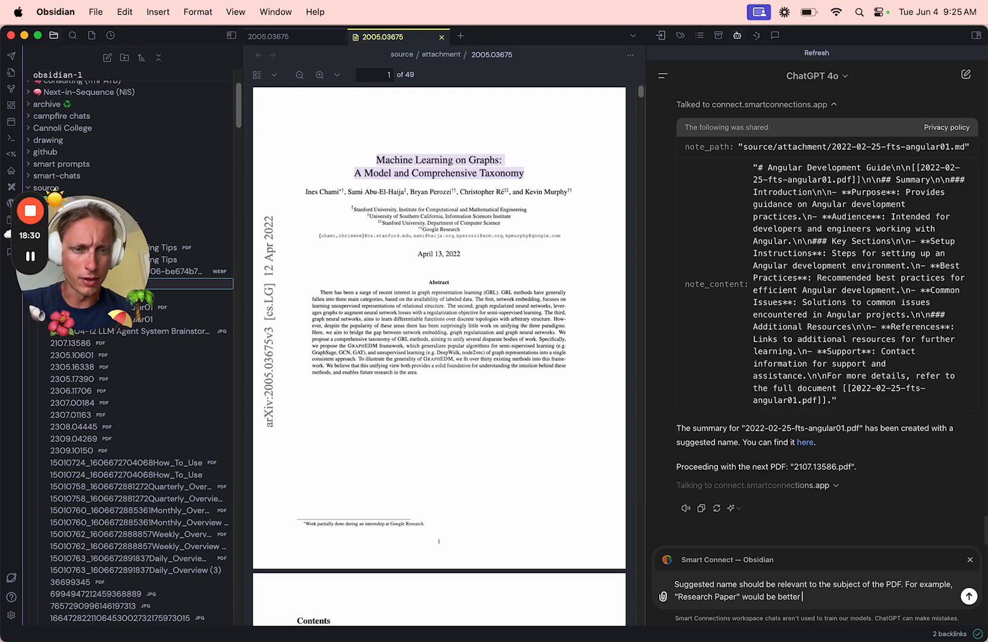
type(" as \"")
key("super+v")
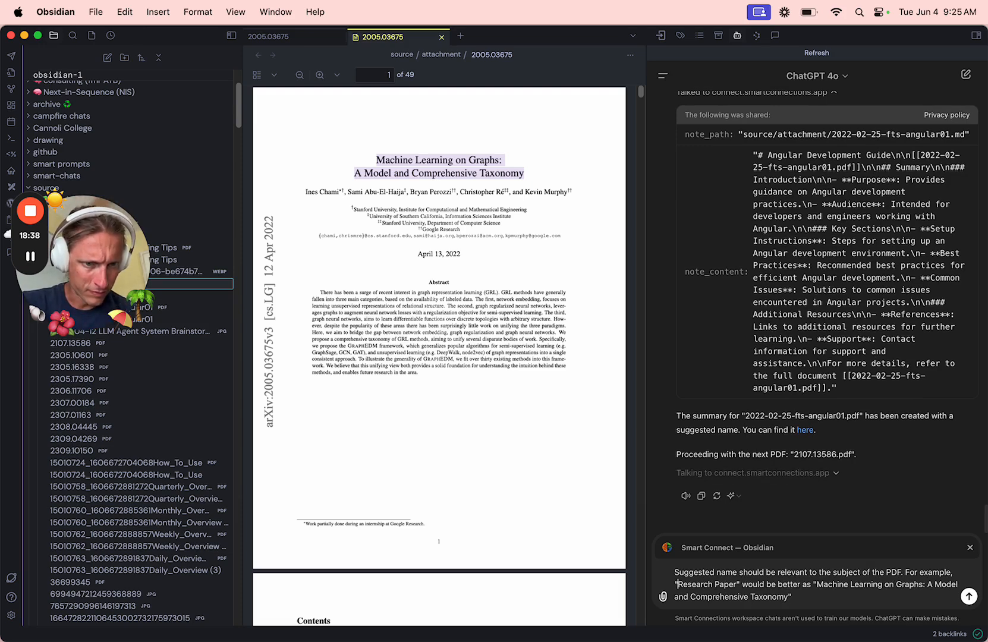
Step: Insert "the title of the paper," before the quoted paper title in the message
left_click(812, 584)
type("v")
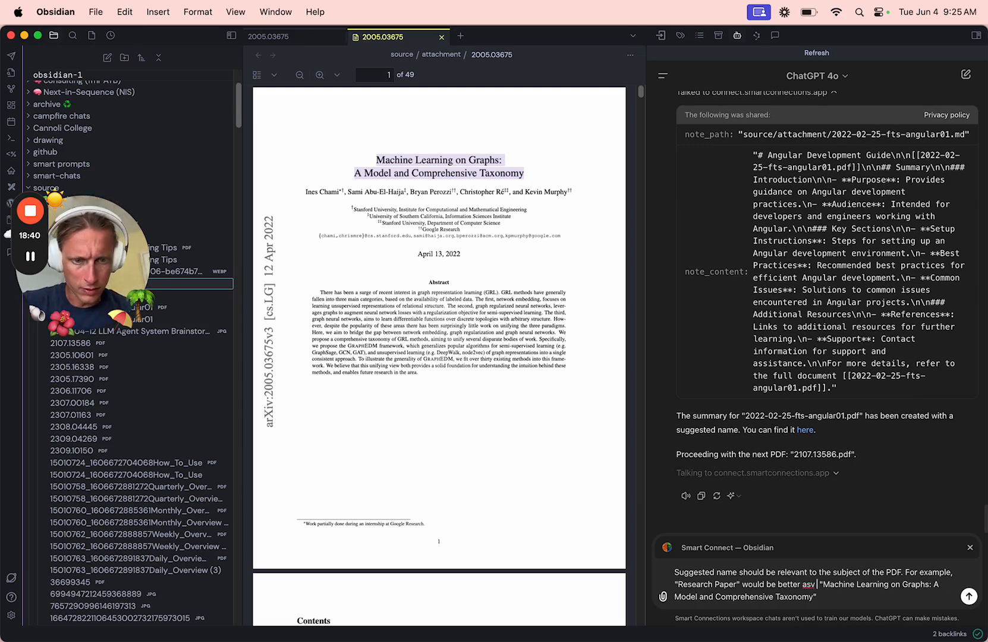
key("BackSpace")
type("the title")
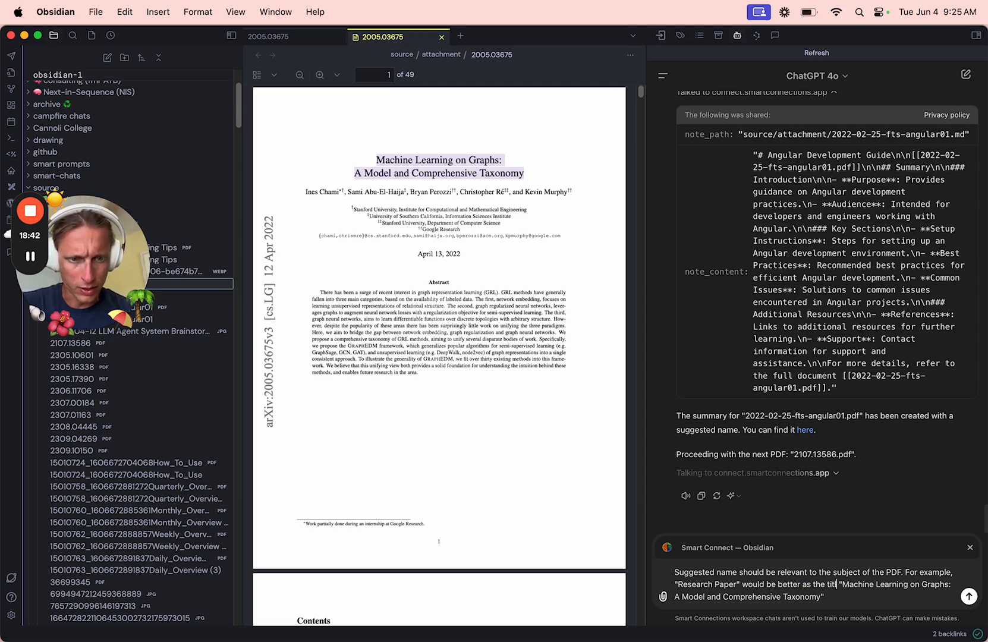
type(" of the paper")
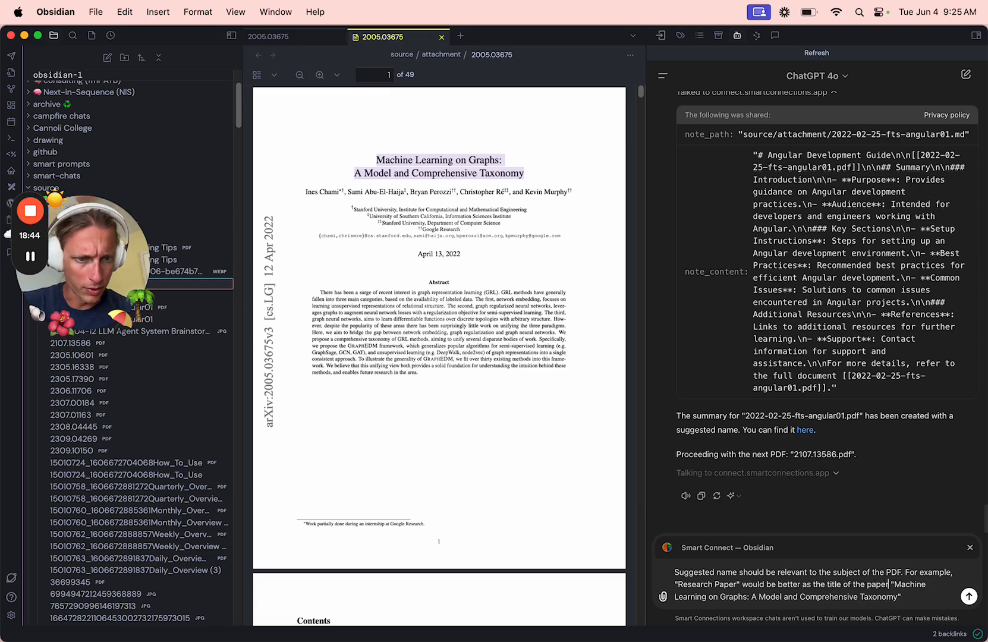
type(", \"Machine Learning on Graphs: A Model and Comprehensive Taxonomy\"")
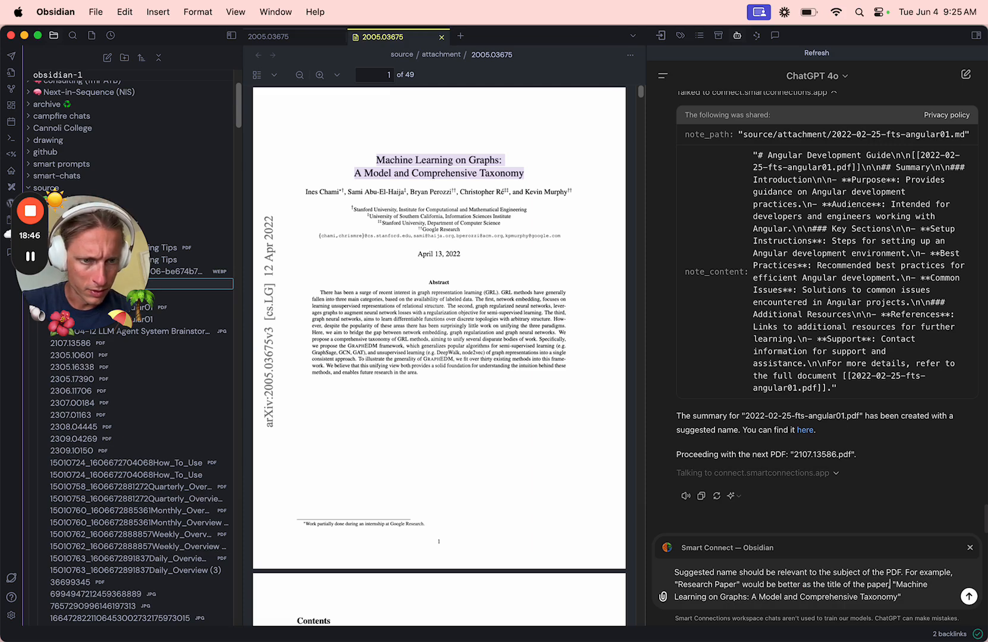
Step: Add "Clarify your understanding of all of the relevant instructions up until this point, then please continue:" and send the message
type(". Clarify your")
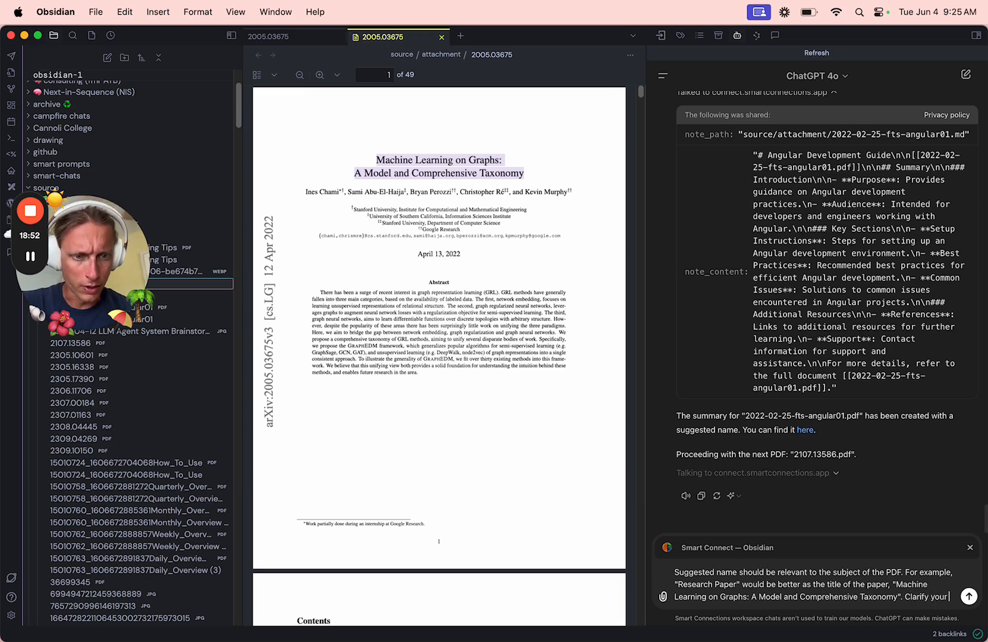
type(" understa")
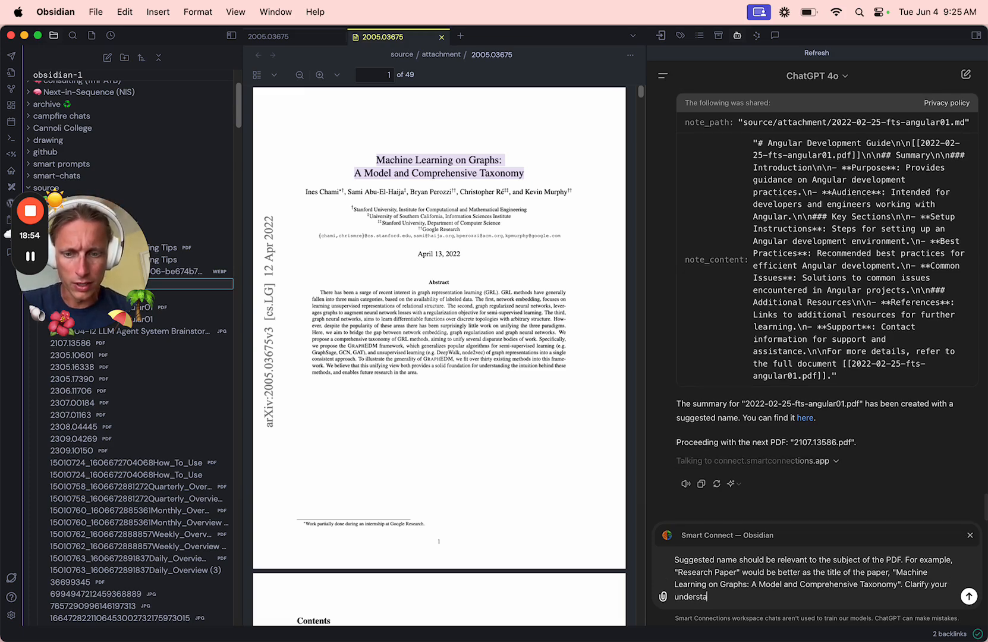
type("nding of all of the relevant")
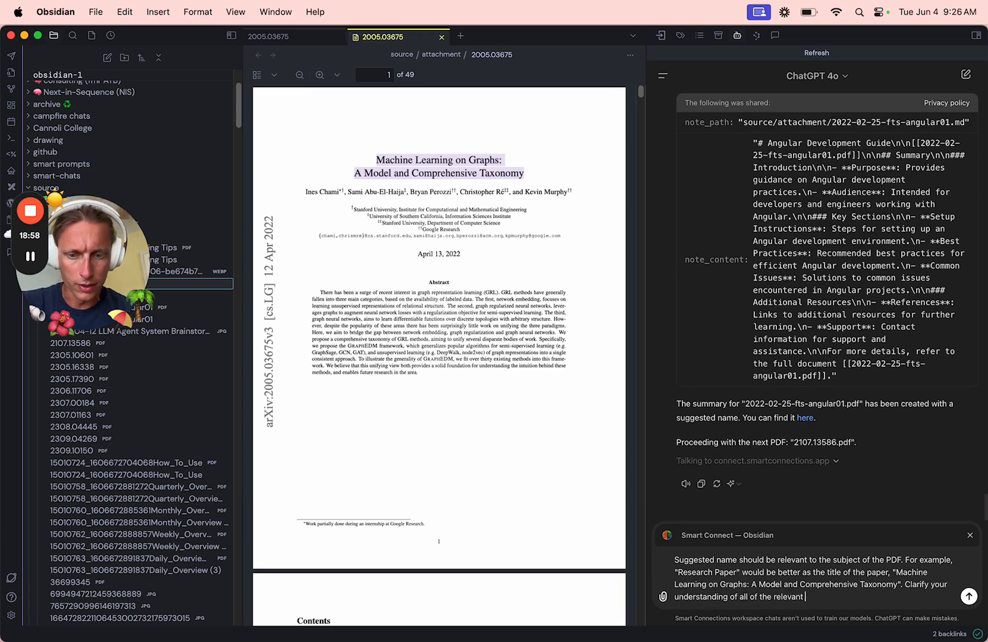
type(" instructions u")
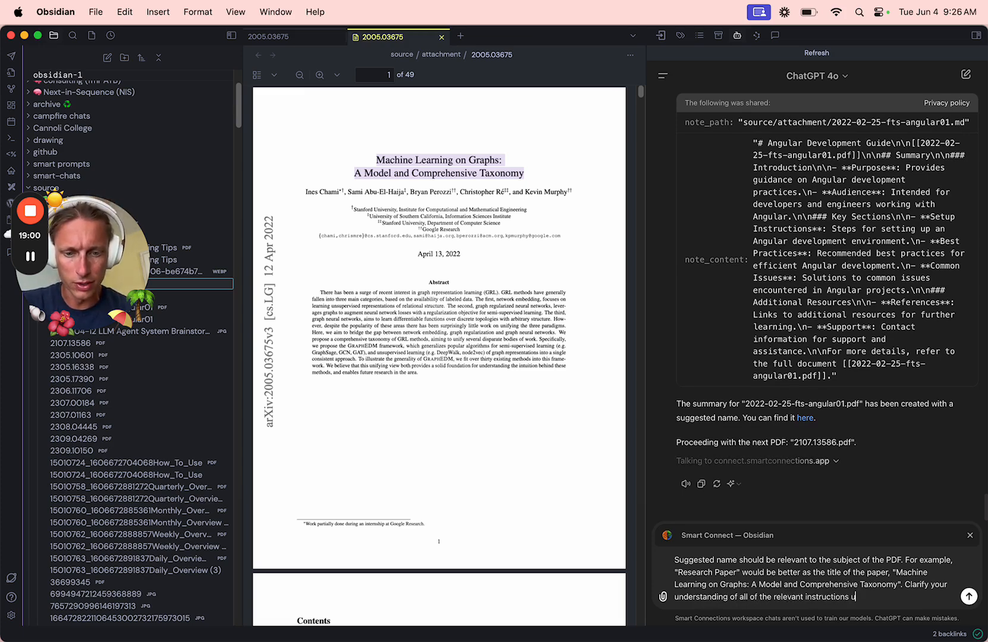
type("p untiul this point, then pleas")
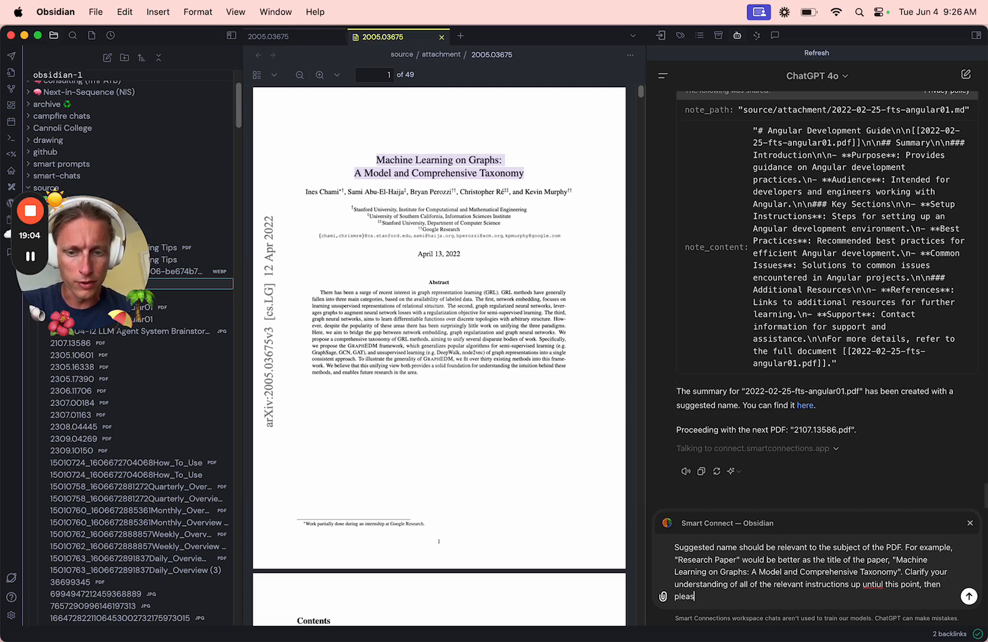
type("e continue:")
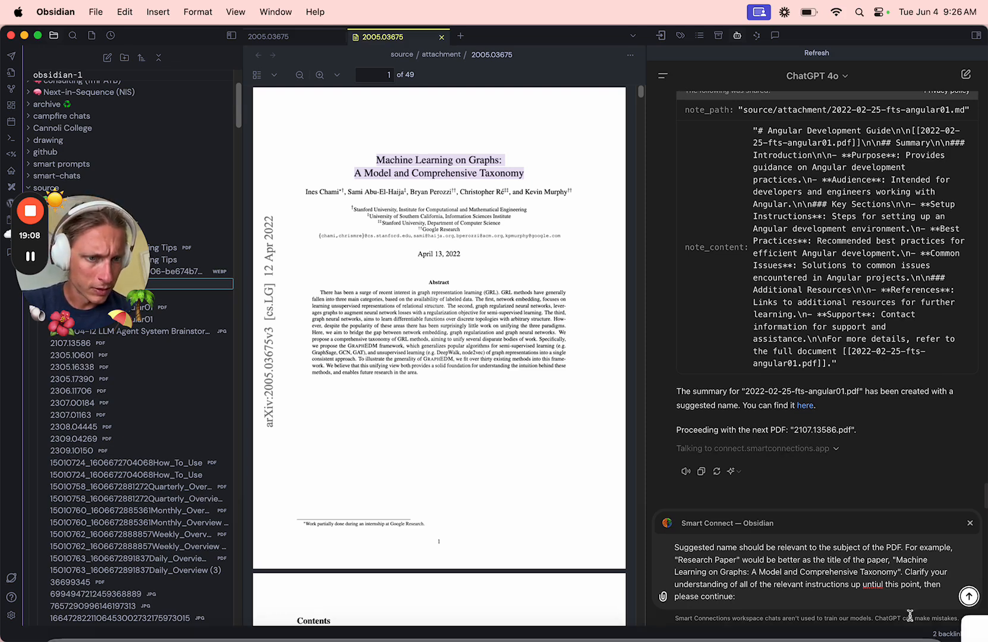
left_click(882, 584)
key("BackSpace")
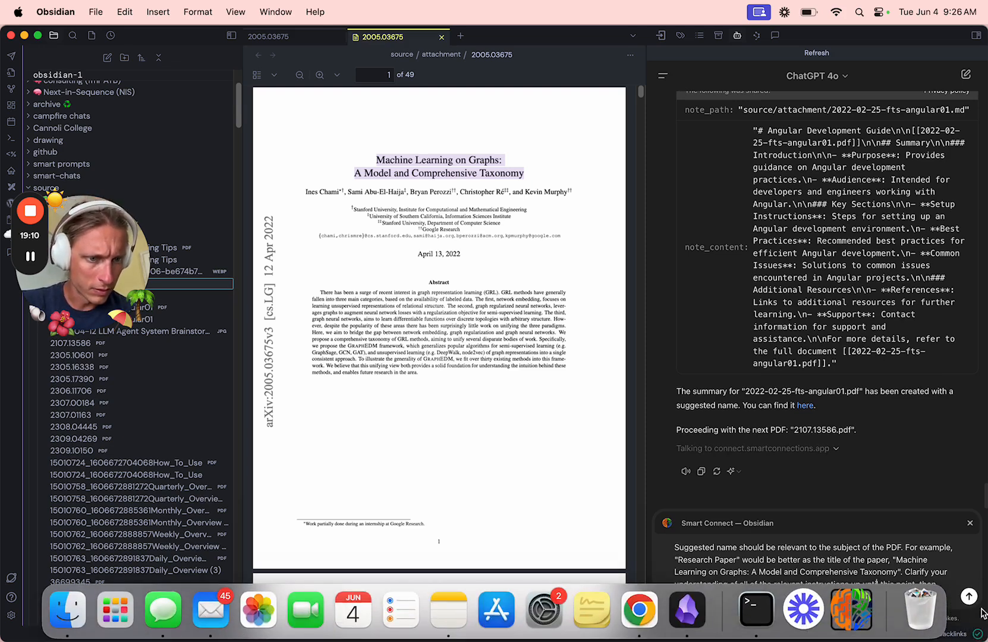
left_click(969, 597)
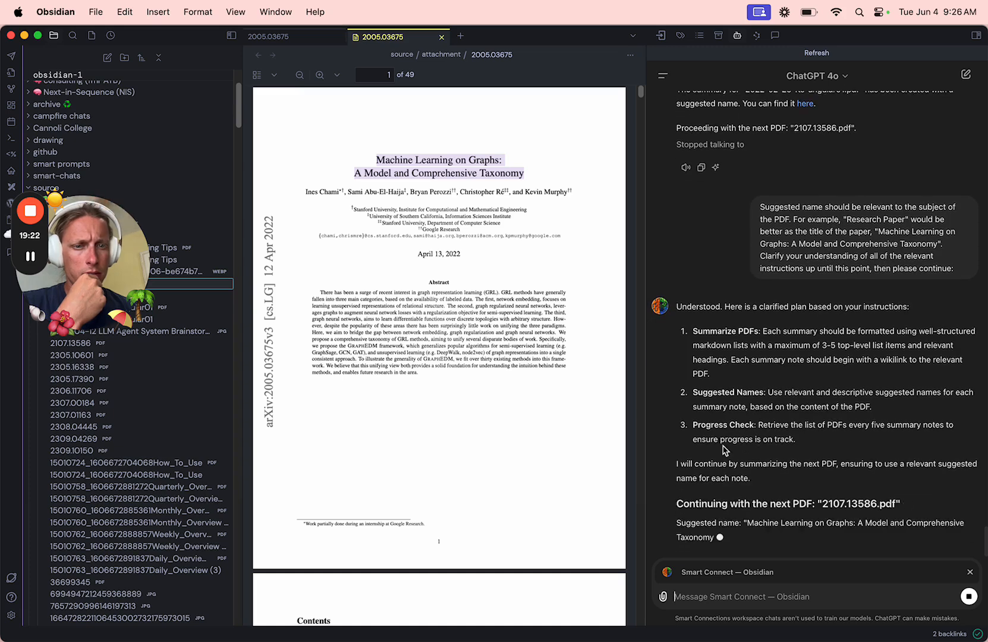
Step: Close the 2005.03675 PDF and note, and read through the 2107.13586 summary note opened from the chat
left_click(441, 37)
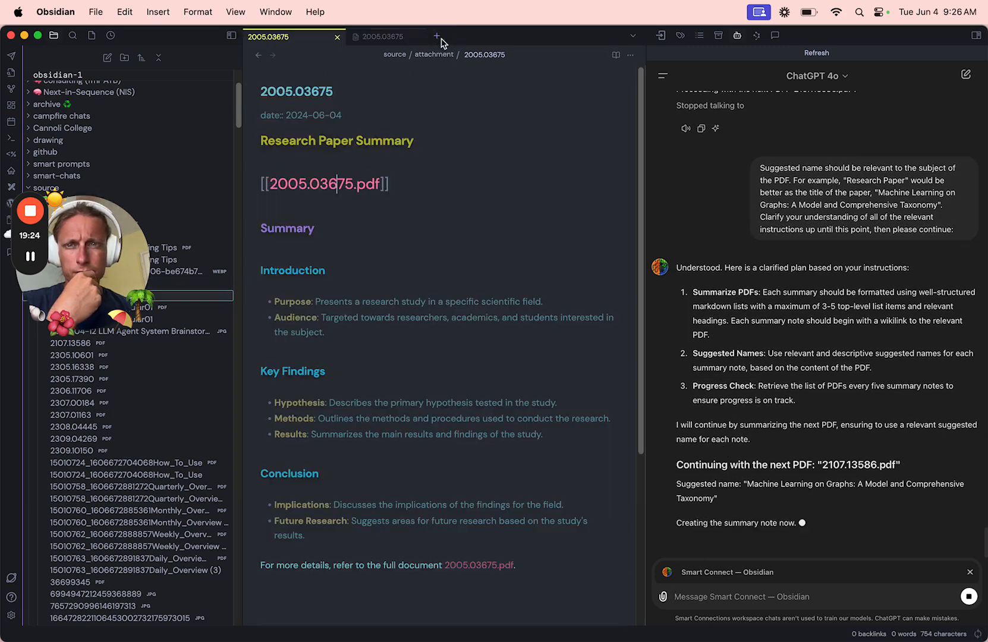
left_click(337, 37)
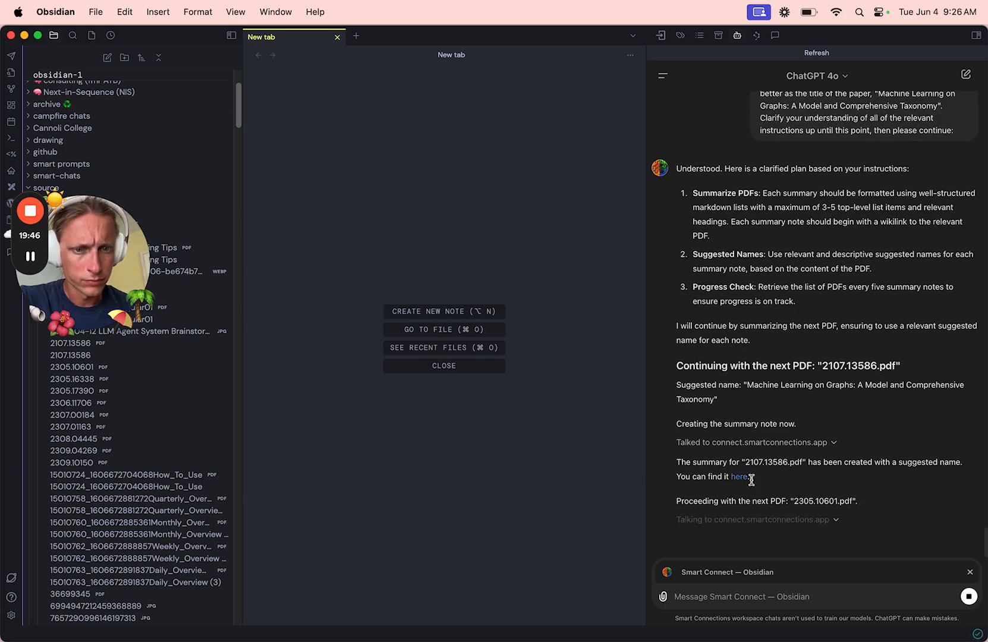
left_click(738, 478)
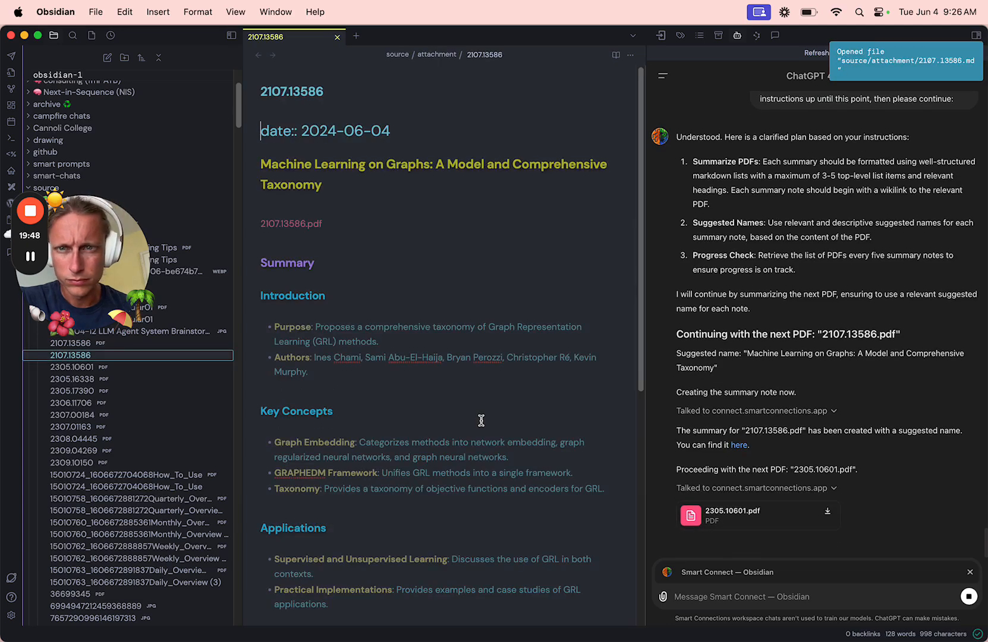
scroll(482, 420, "down", 1)
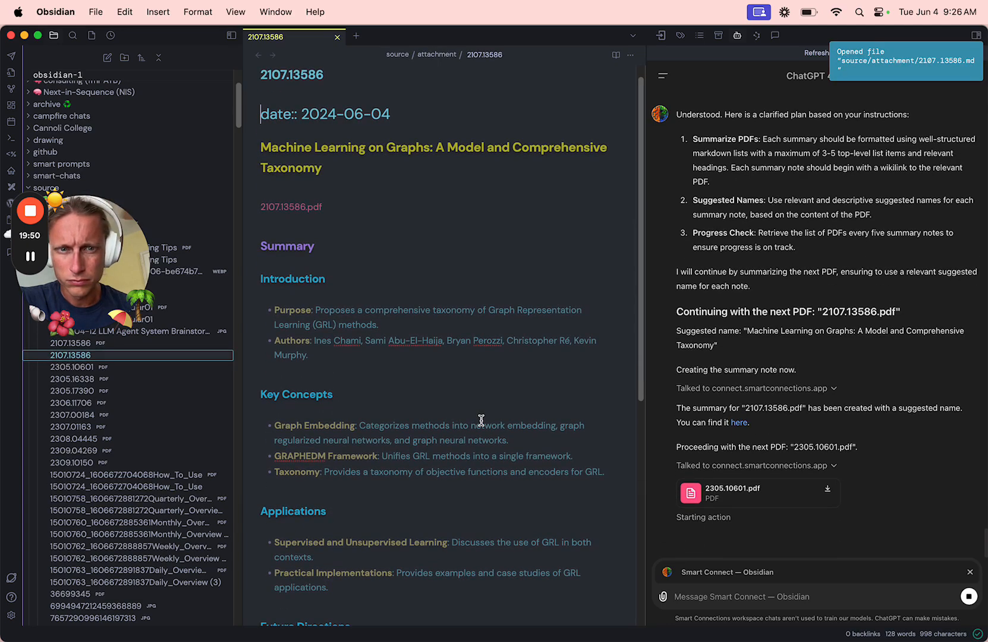
scroll(481, 421, "down", 1)
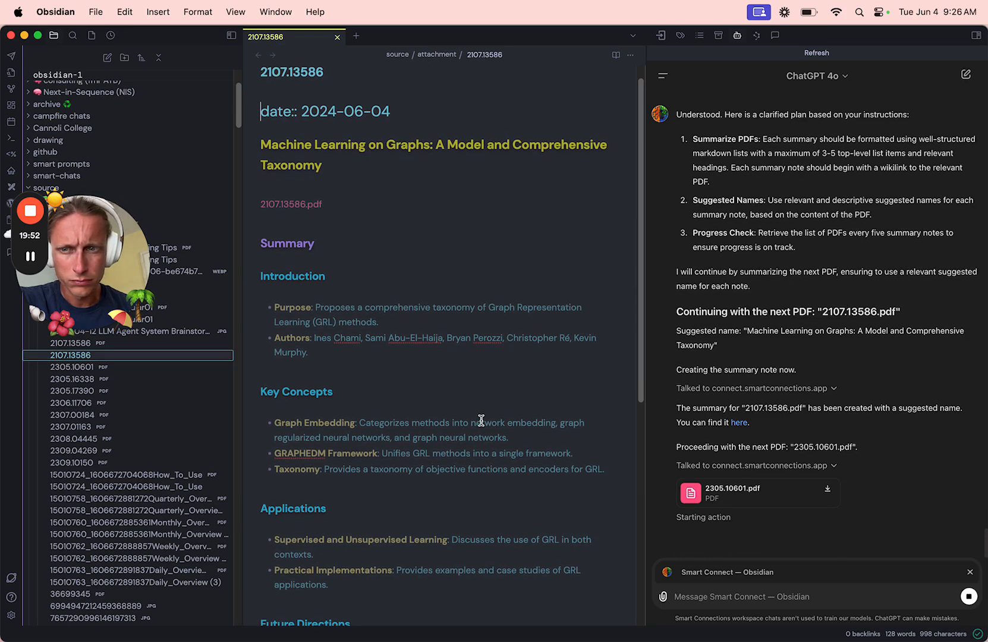
scroll(192, 417, "up", 3)
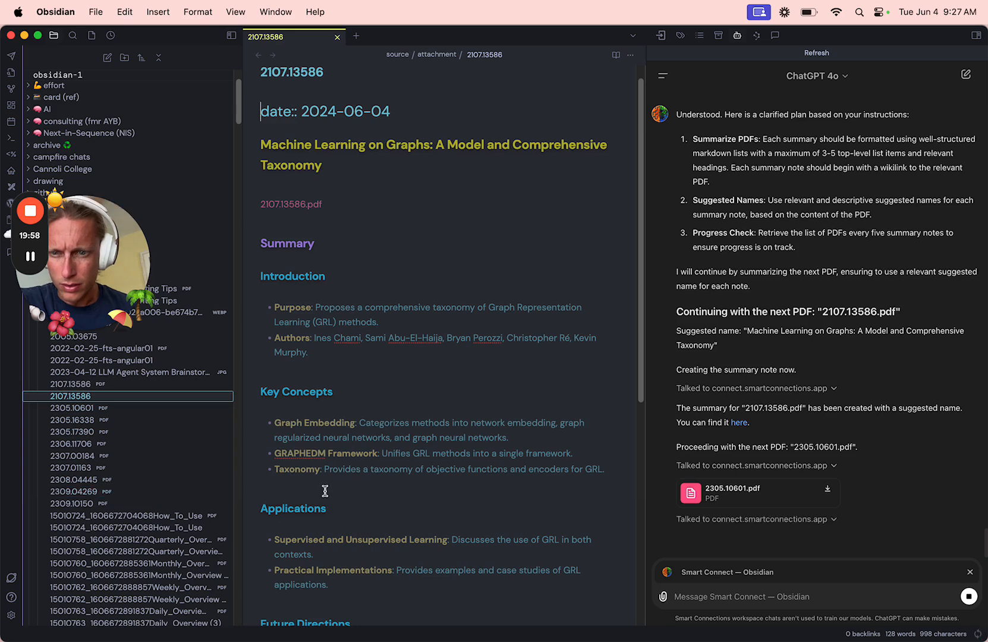
scroll(325, 492, "down", 1)
scroll(326, 491, "down", 2)
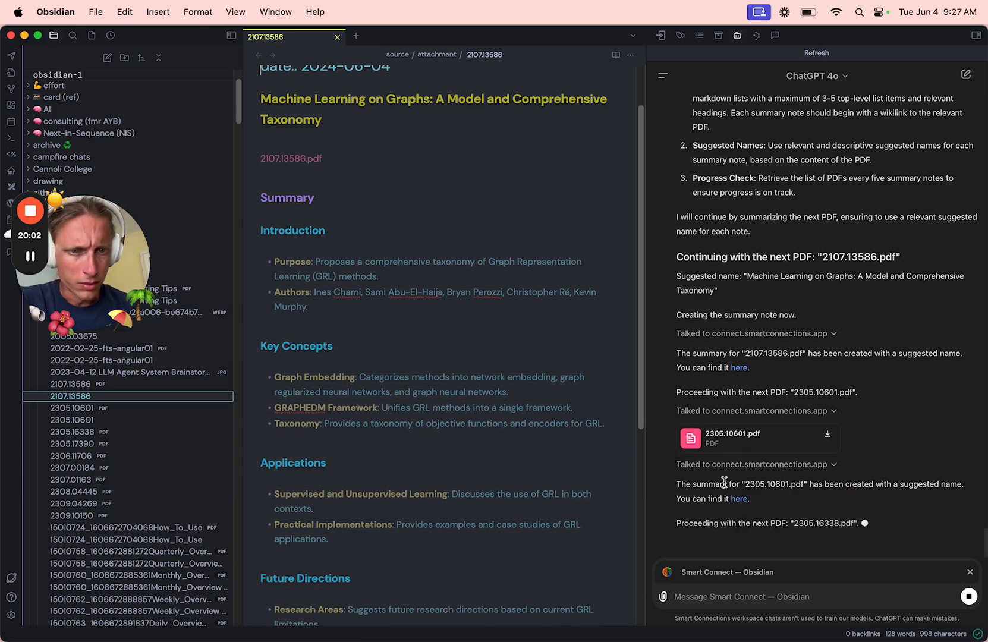
Step: Open the 2305.10601 and 2305.16338 summary notes from their chat links and read through them
left_click(741, 500)
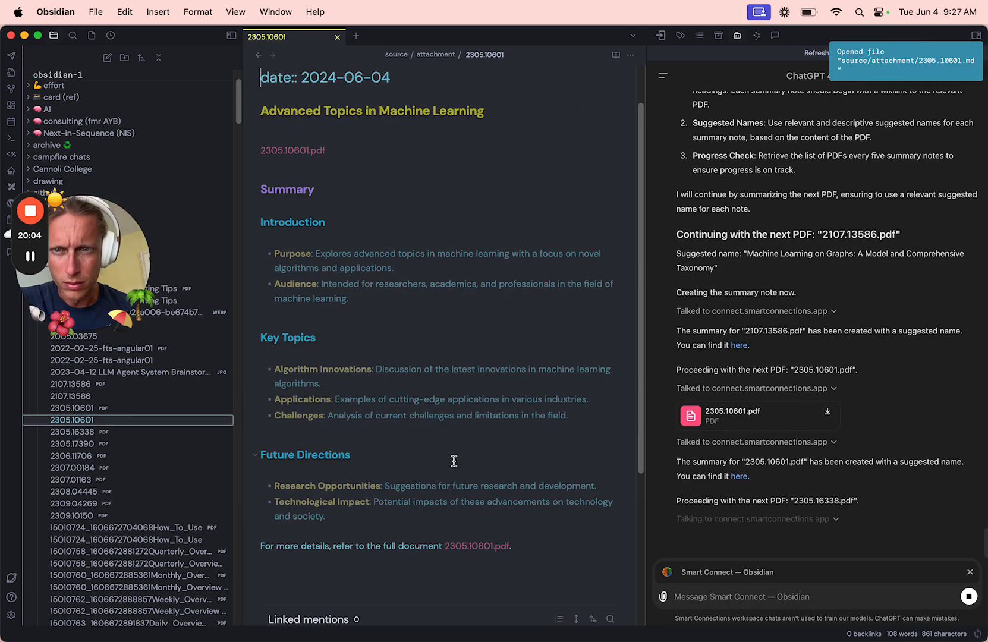
scroll(454, 460, "down", 3)
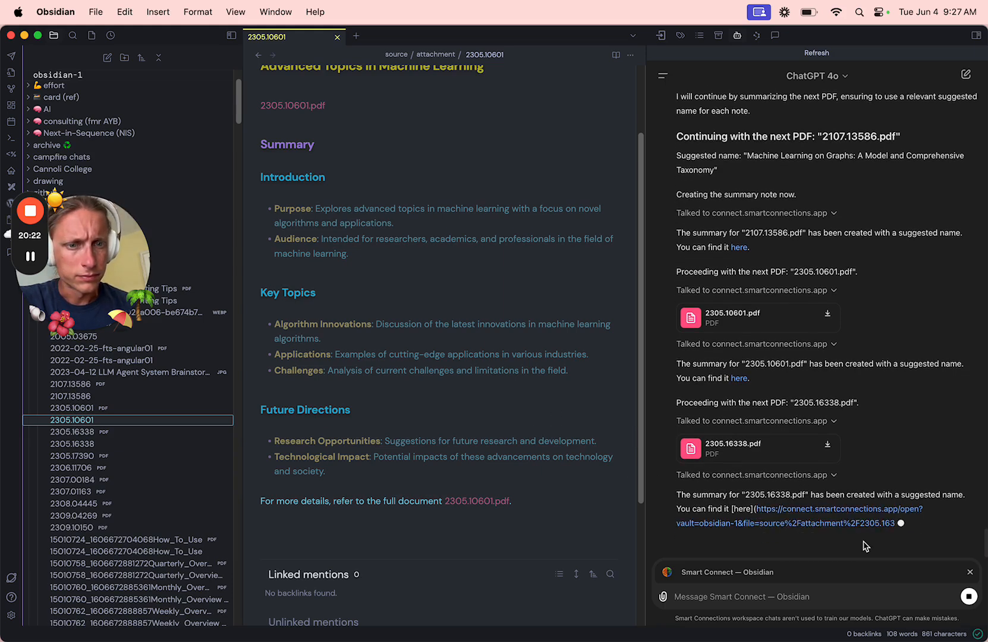
left_click(740, 500)
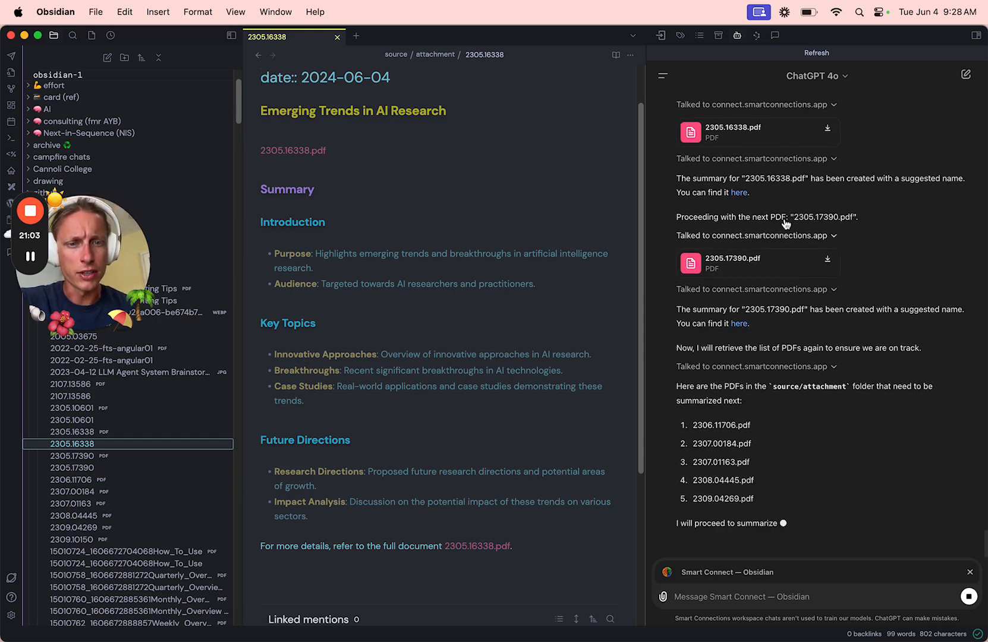
Step: Show the Smart Connections view, dismiss its notifications, and refresh the connections for the 2305.16338 note
left_click(756, 36)
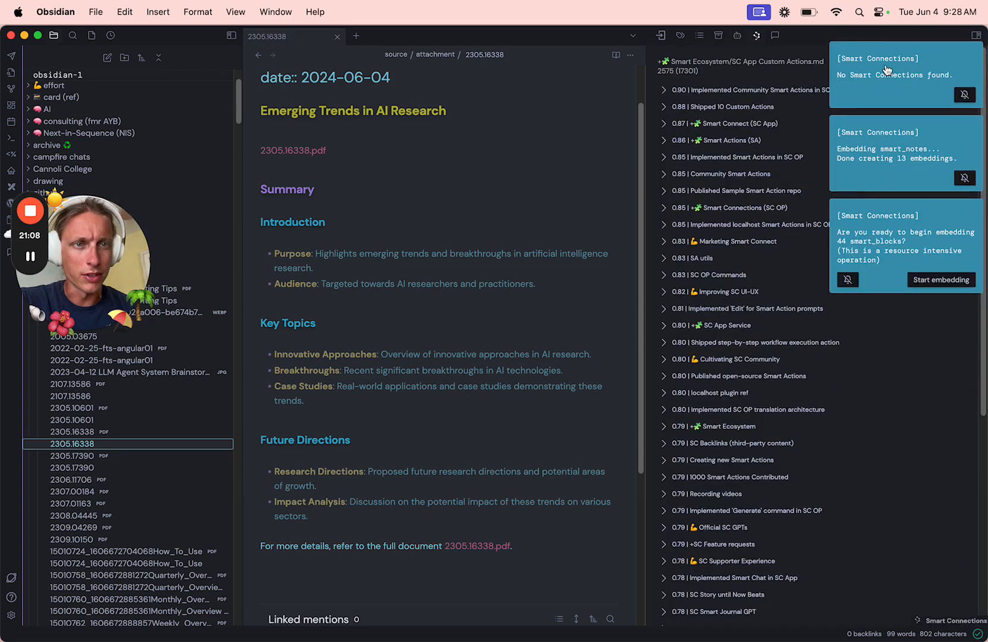
left_click(886, 71)
left_click(886, 83)
left_click(496, 197)
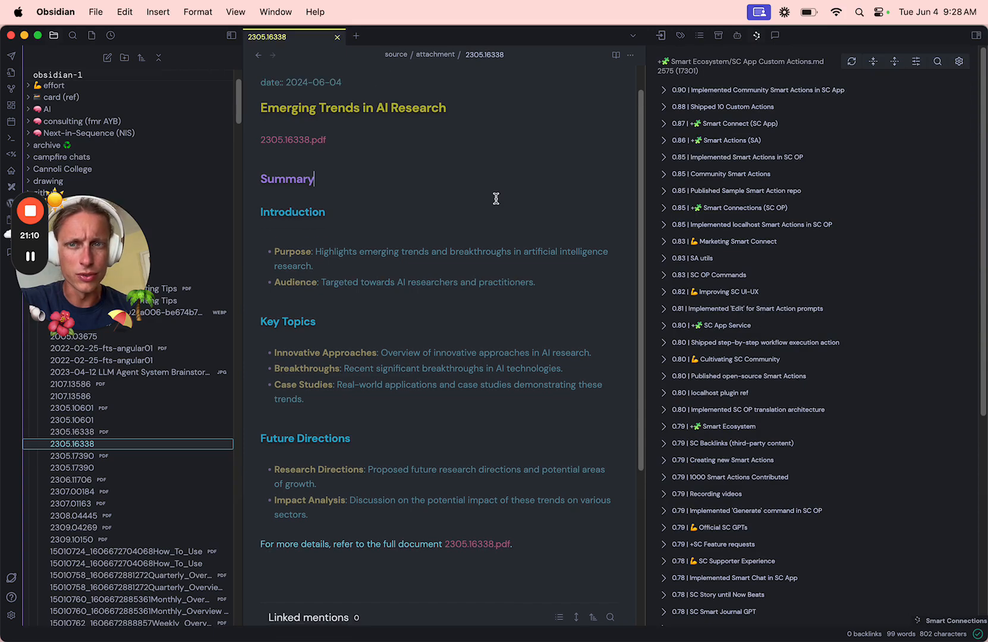
left_click(851, 62)
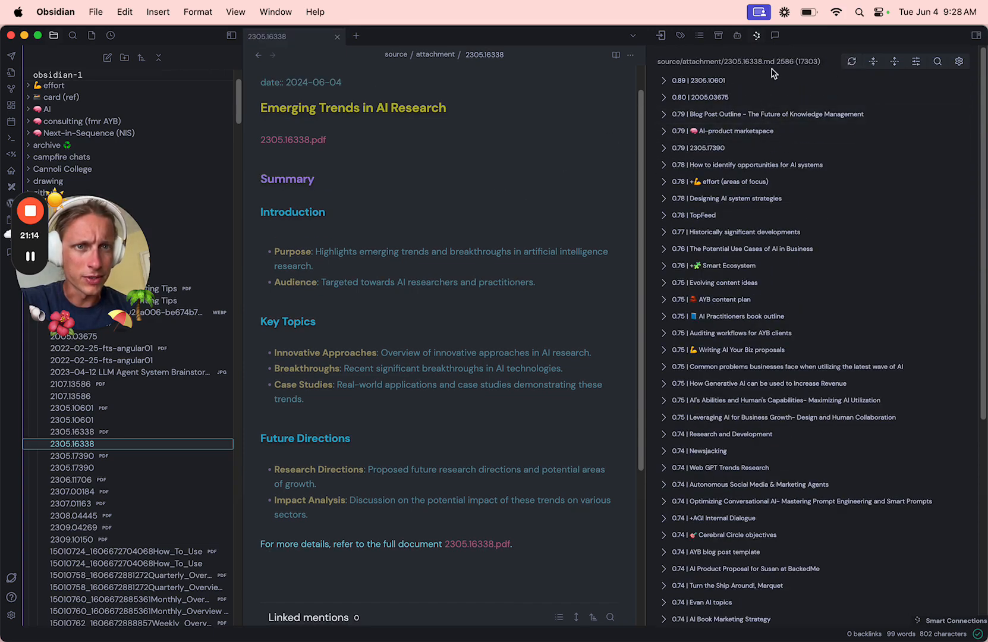
Step: Expand the 2305.10601 connection and compare its summary with the open 2305.16338 note
left_click(663, 85)
left_click(389, 116)
left_click(493, 142)
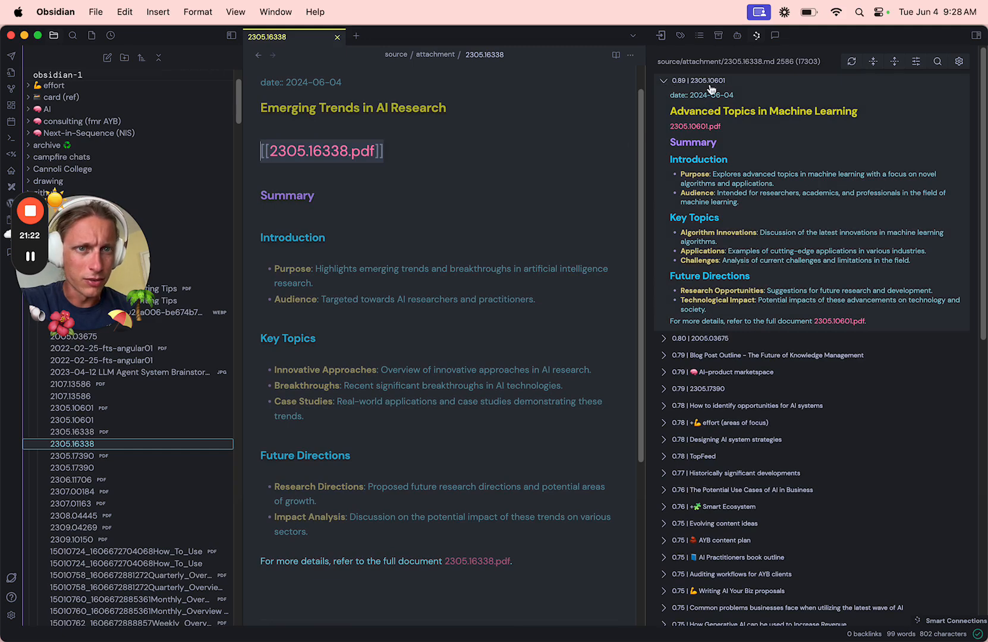
left_click(439, 182)
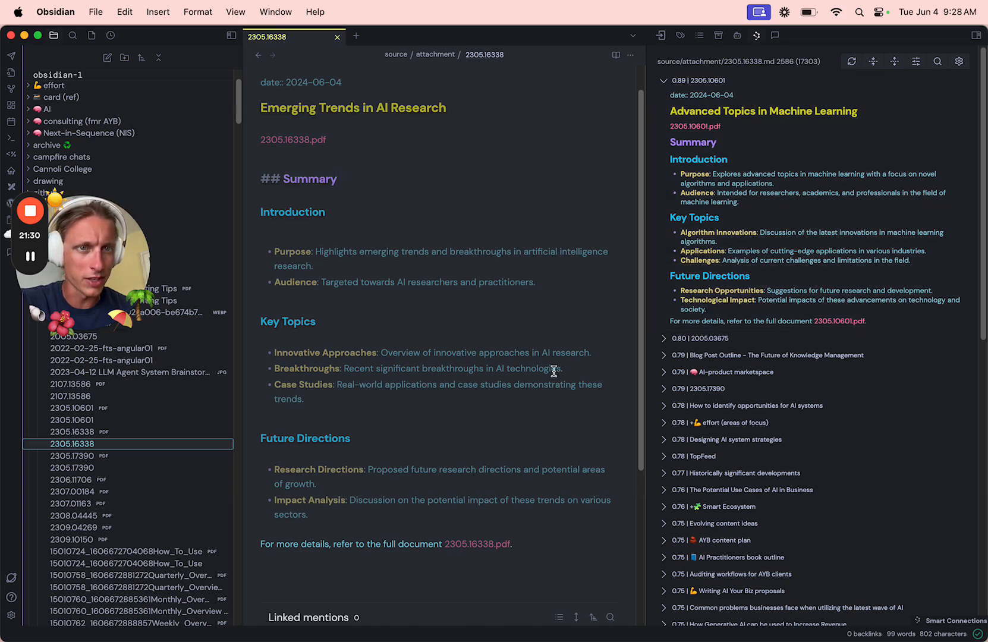
Step: Preview the 2005.03675, "Blog Post Outline - The Future of Knowledge Management" and 2305.17390 connections, collapse the results, and return to the ChatGPT chat
left_click(664, 338)
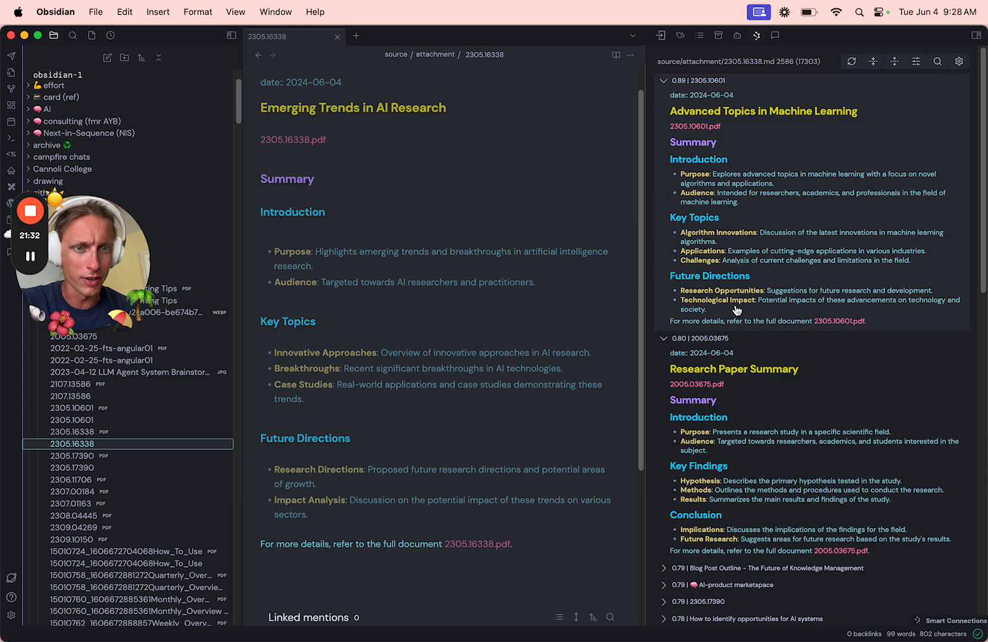
scroll(737, 310, "down", 3)
scroll(751, 389, "down", 4)
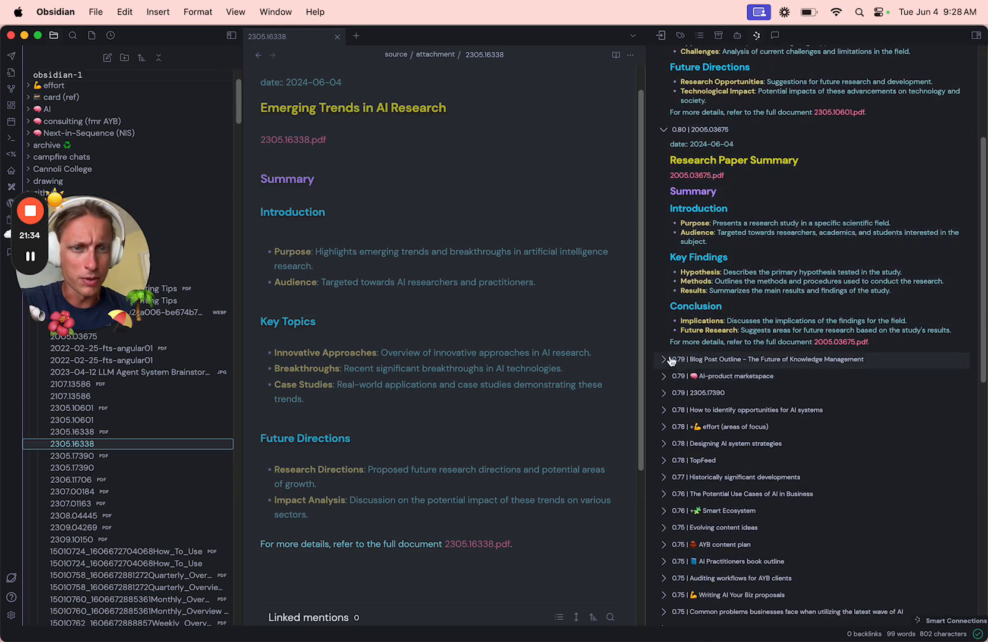
left_click(664, 360)
scroll(712, 323, "down", 3)
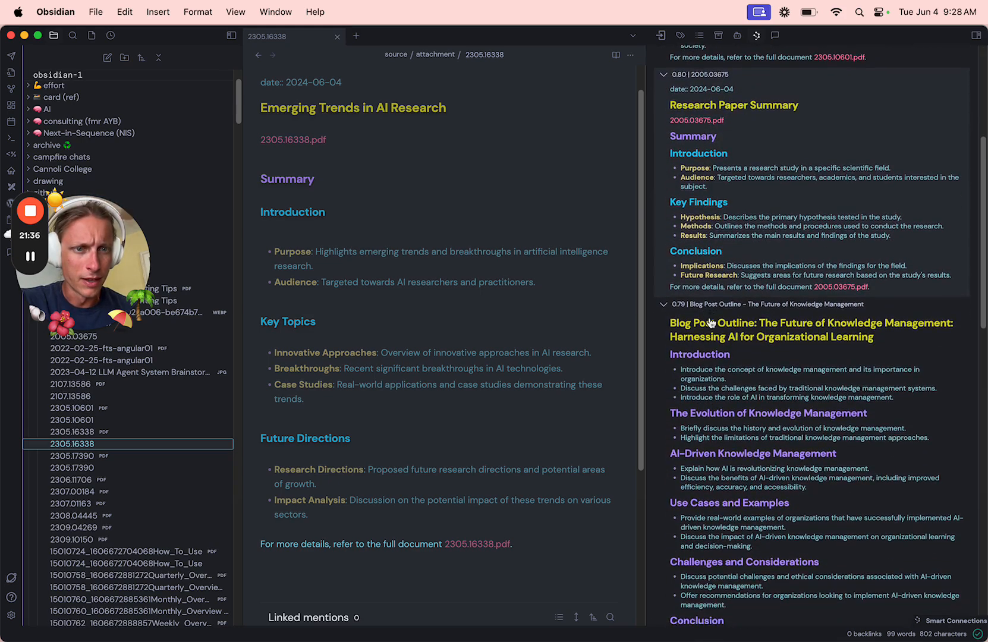
scroll(712, 323, "down", 7)
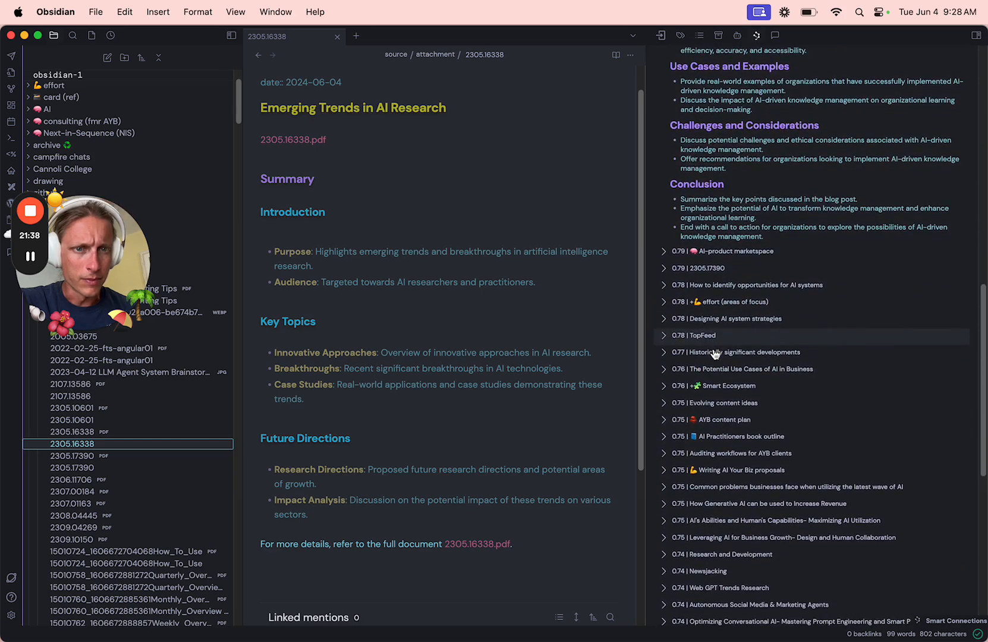
left_click(665, 268)
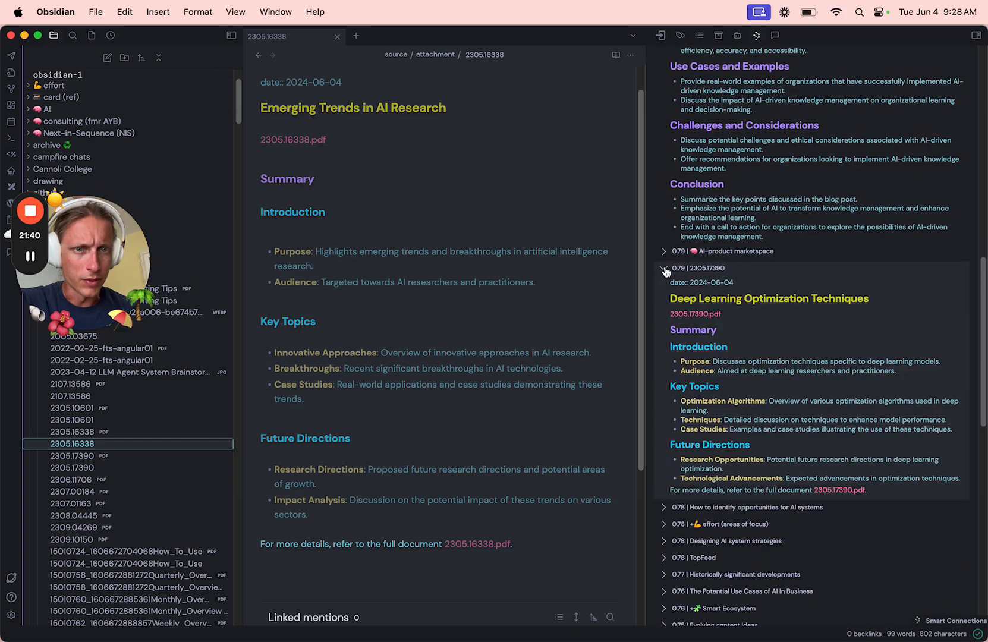
scroll(722, 343, "down", 1)
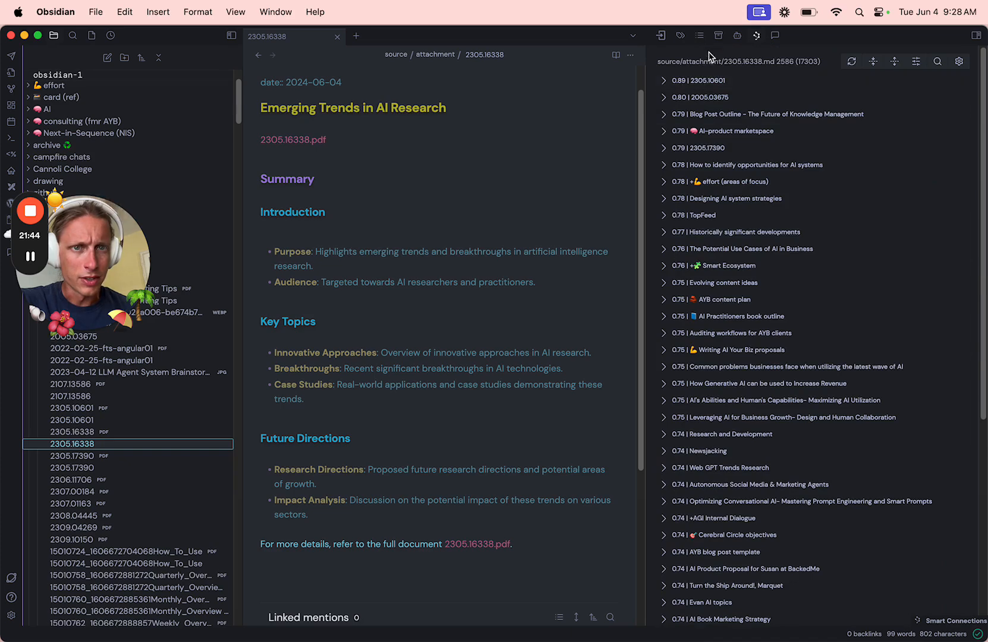
left_click(775, 36)
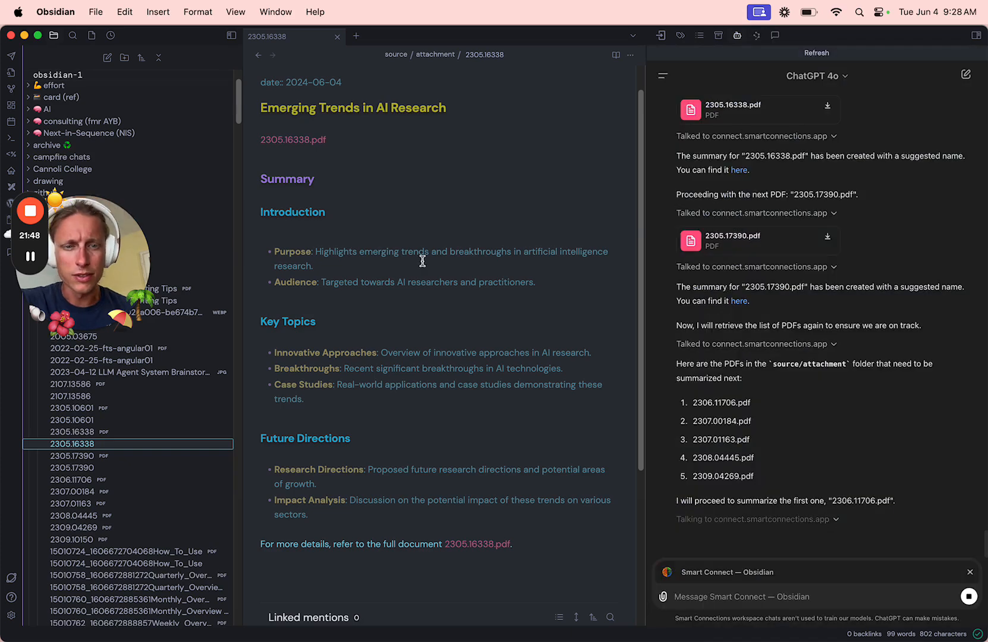